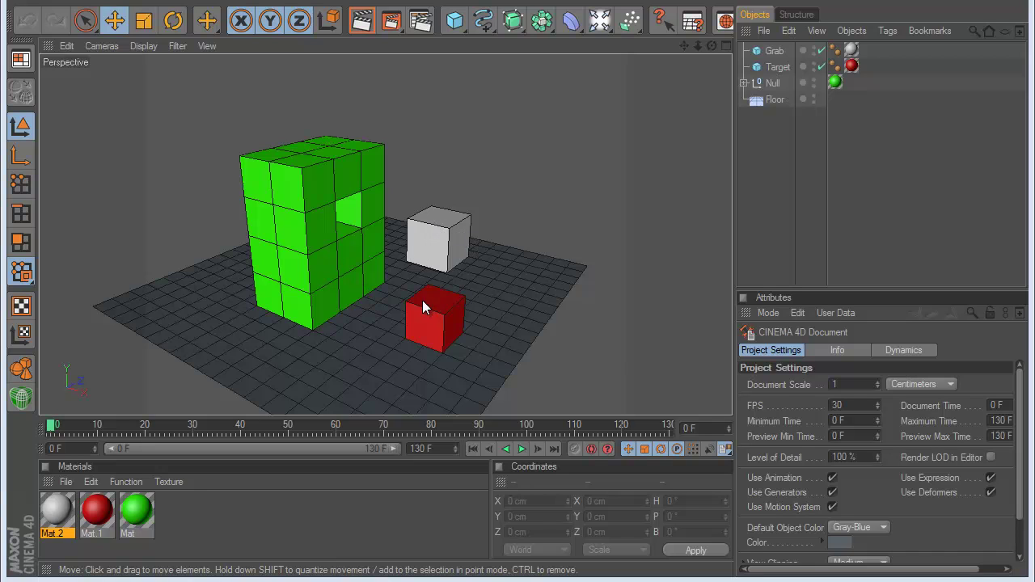
Step: Play the existing animation through and return to frame 0
left_click(522, 449)
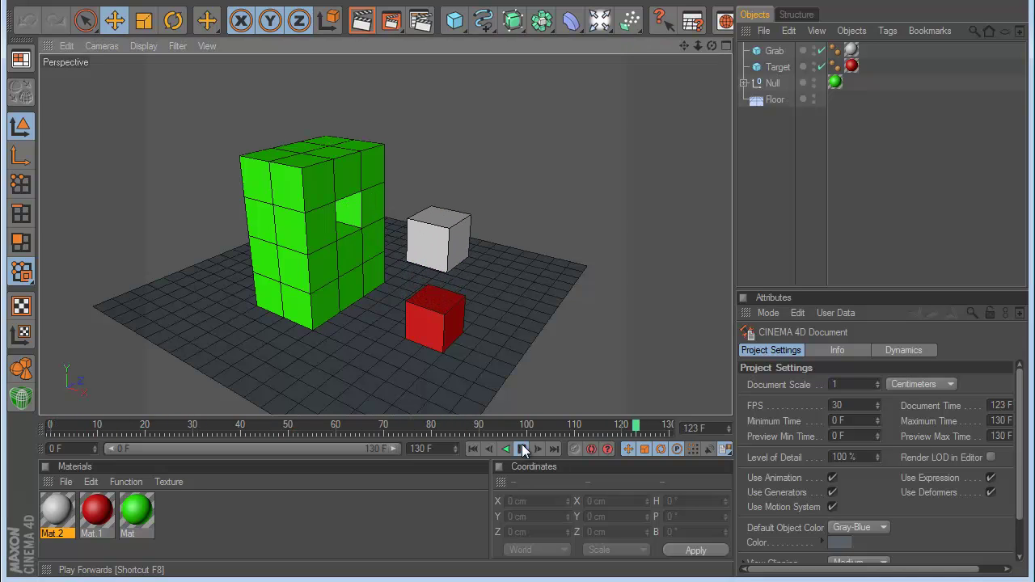
left_click(473, 450)
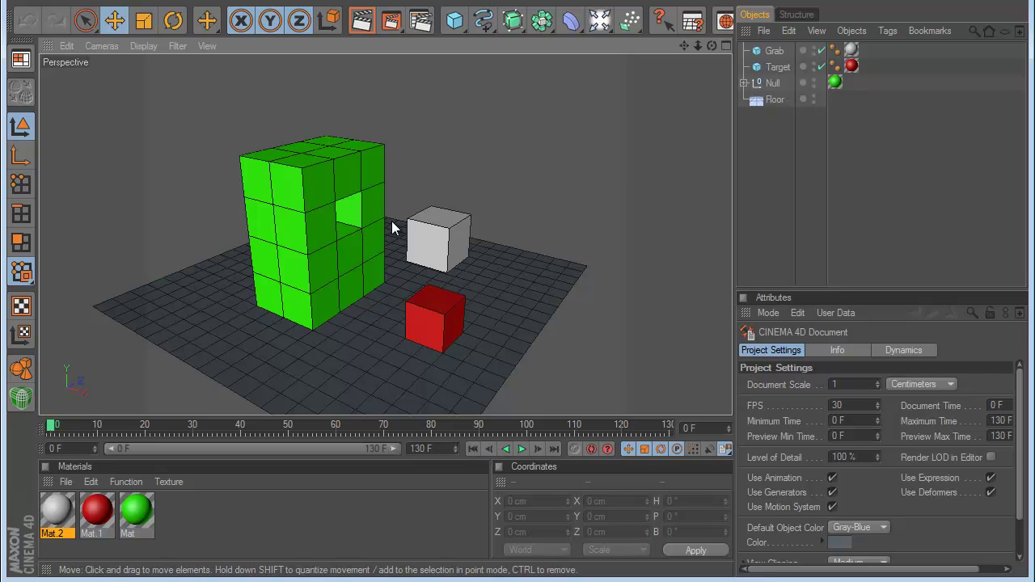
Step: Add an EasyParent tag to the Grab cube and set its target to the red Target cube
left_click(441, 217)
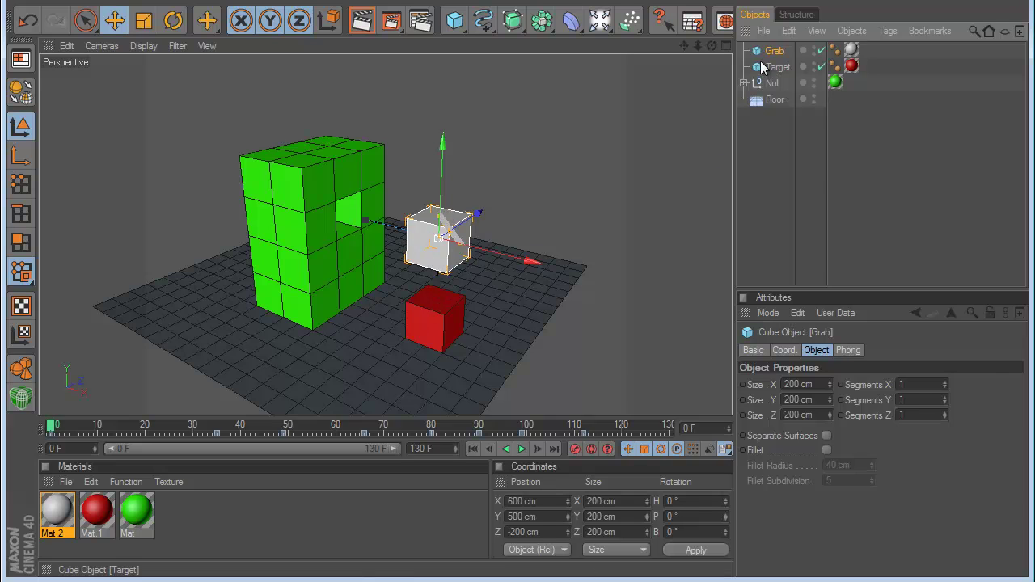
right_click(789, 50)
mouse_move(831, 164)
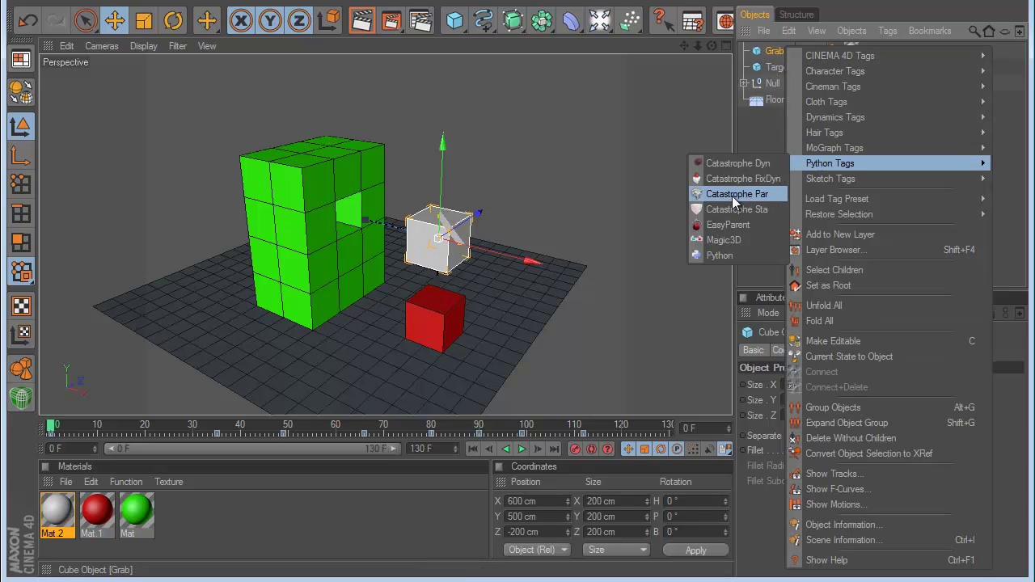
left_click(717, 226)
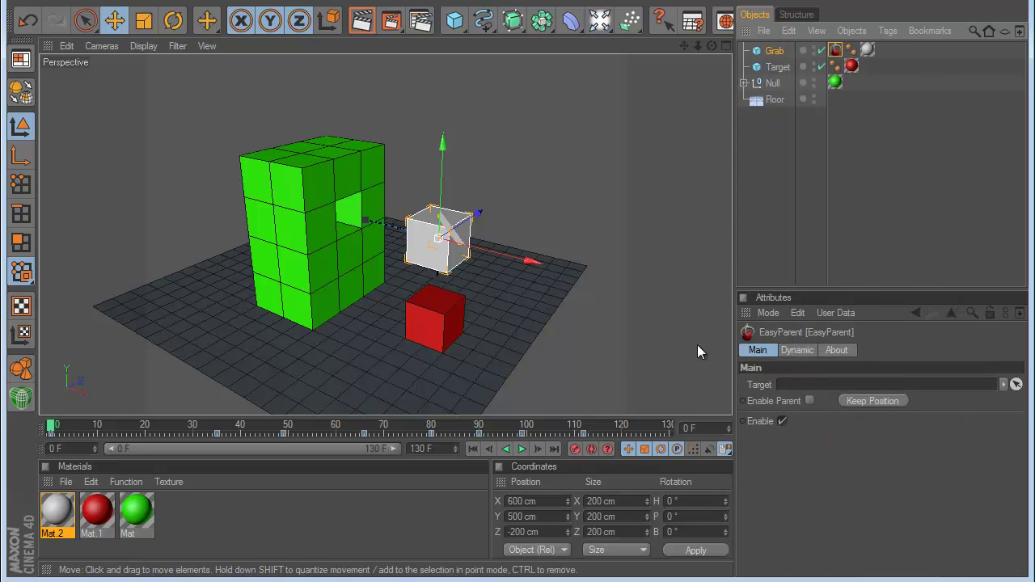
left_click(1016, 386)
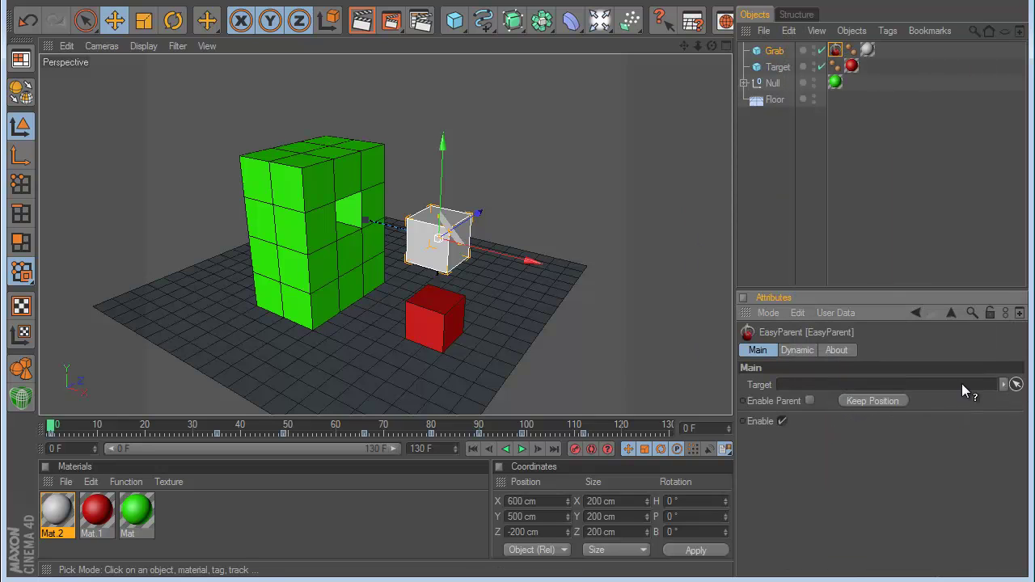
left_click(443, 310)
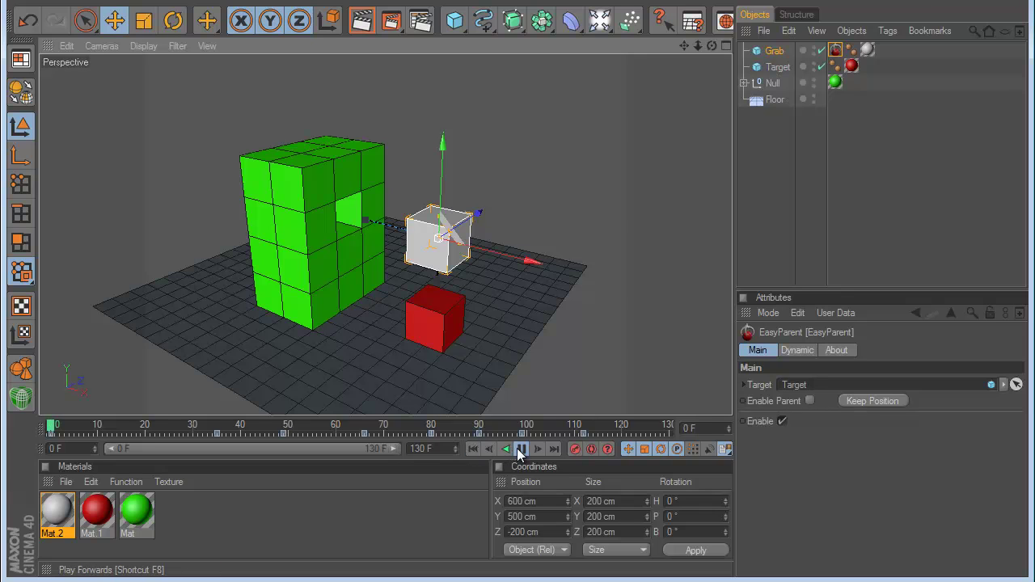
Step: Play the animation up to frame 36 and keyframe the tag's Enable Parent option as off there
left_click(521, 449)
left_click(521, 449)
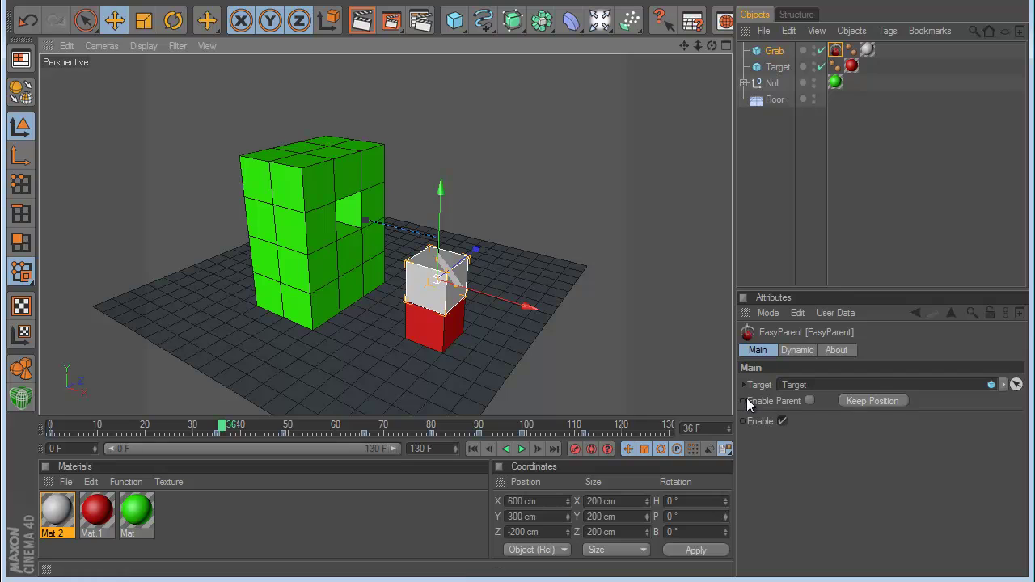
right_click(747, 398)
mouse_move(788, 398)
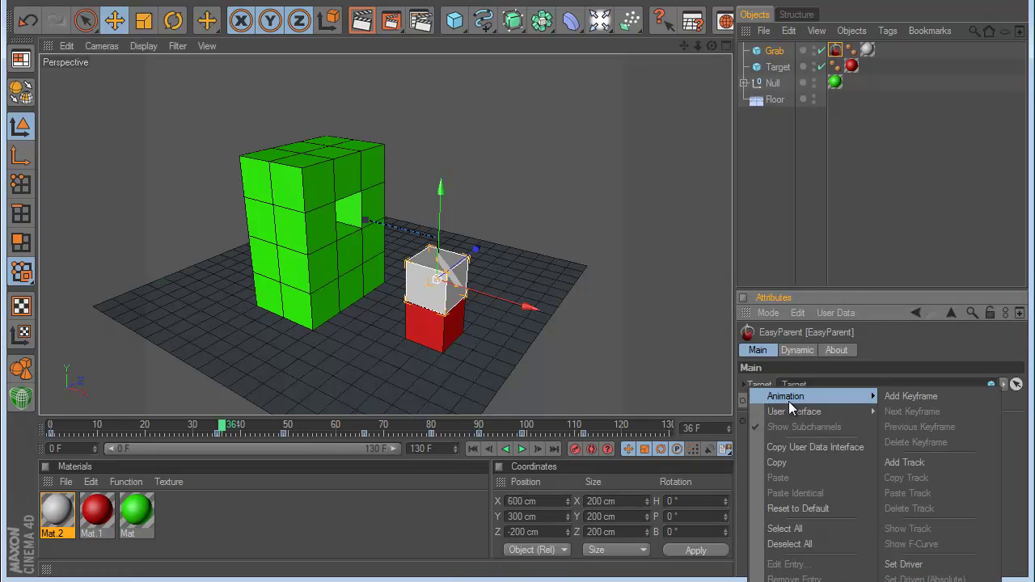
left_click(894, 402)
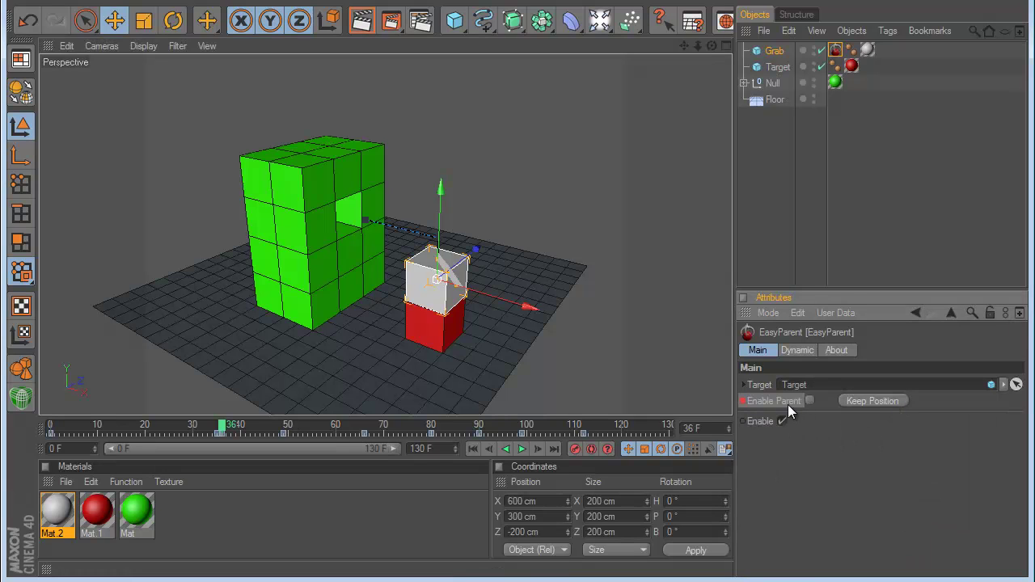
Step: Advance to frame 37 and keyframe Enable Parent as on
left_click(538, 449)
right_click(754, 401)
mouse_move(844, 398)
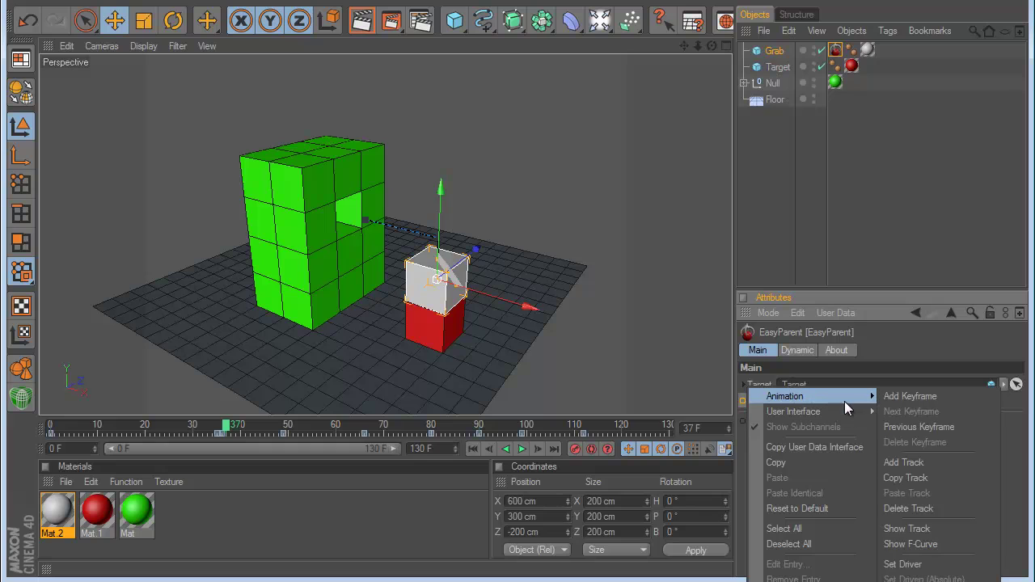
left_click(890, 395)
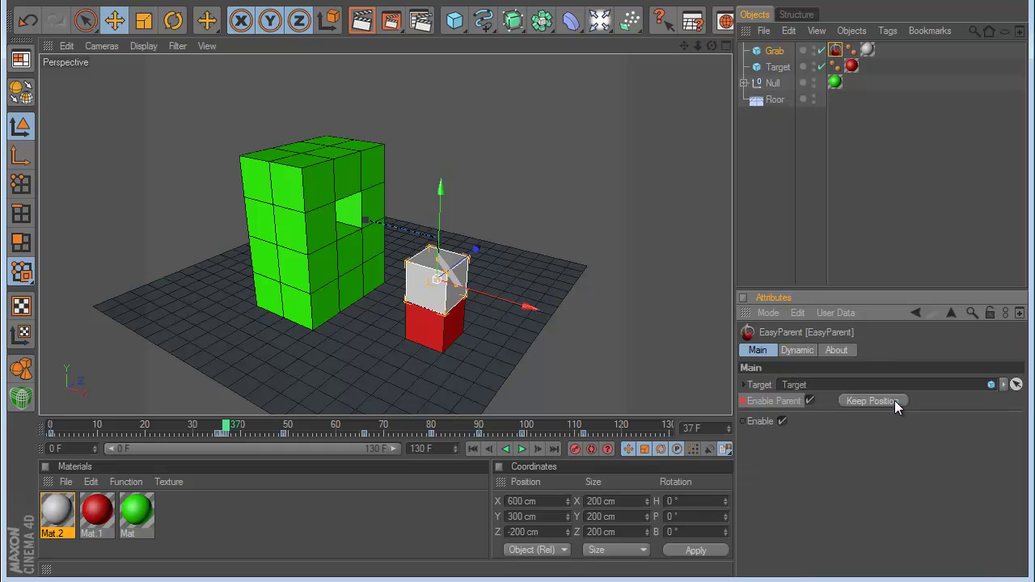
Step: Play the animation from the start to check how the white cube picks up the red cube
left_click(474, 449)
left_click(522, 449)
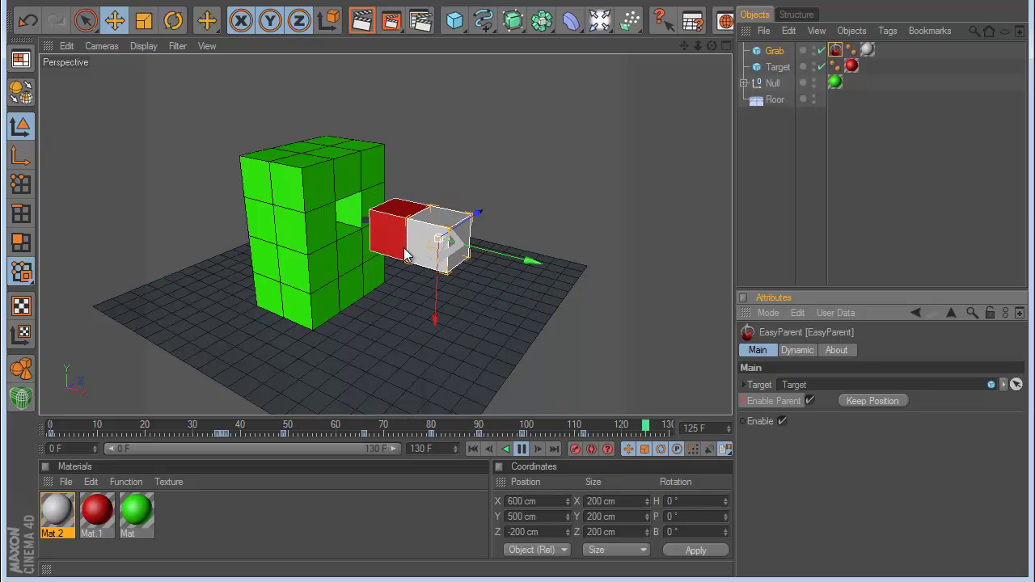
left_click(522, 449)
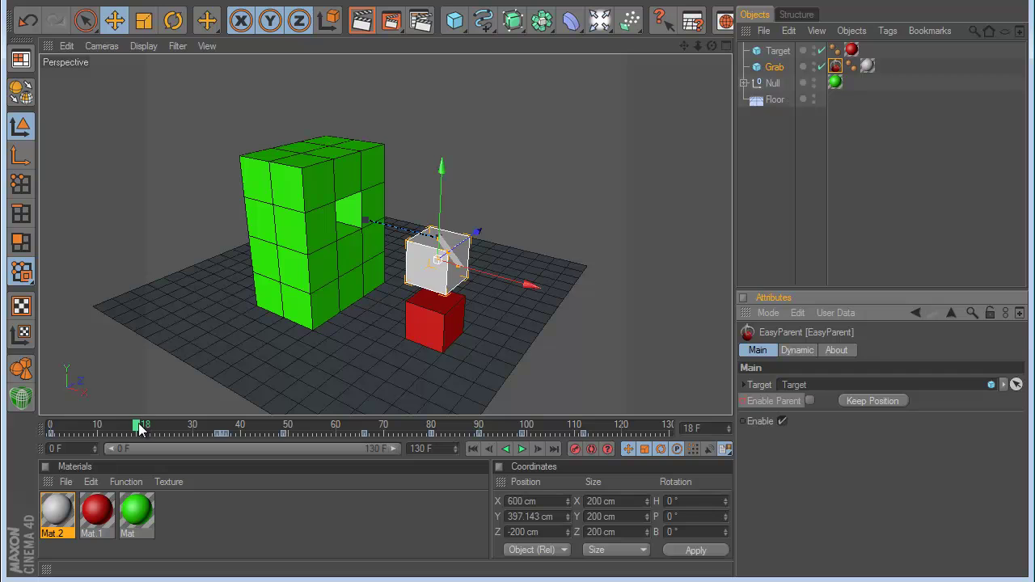
Step: Go to frame 90 and keyframe Enable Parent as off to release the red cube into the wall
left_click_drag(139, 426, 482, 441)
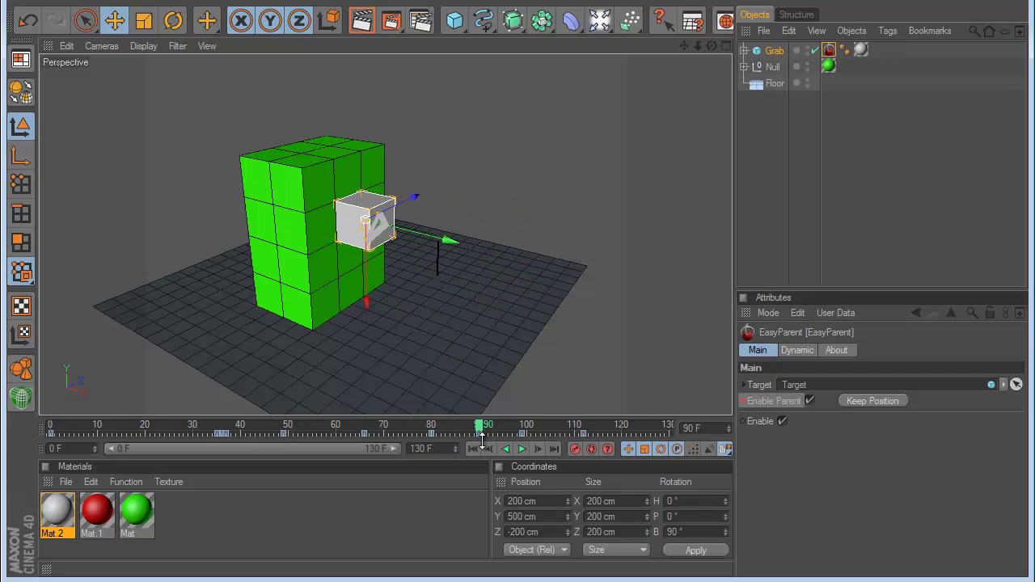
right_click(789, 389)
mouse_move(786, 388)
left_click(712, 395)
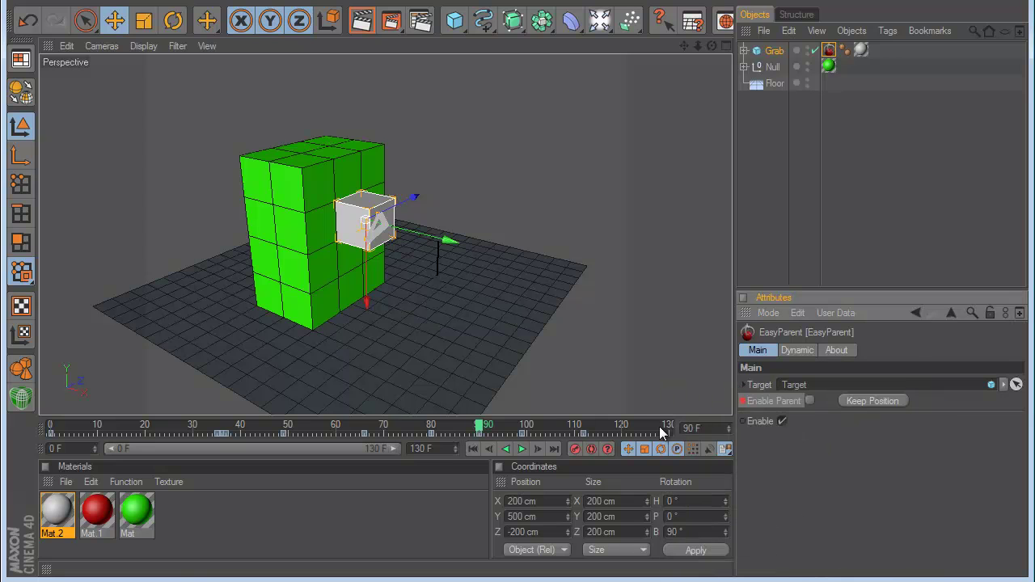
Step: Play the animation from the start to check the release of the red cube in the wall's hole
left_click(475, 450)
left_click(523, 449)
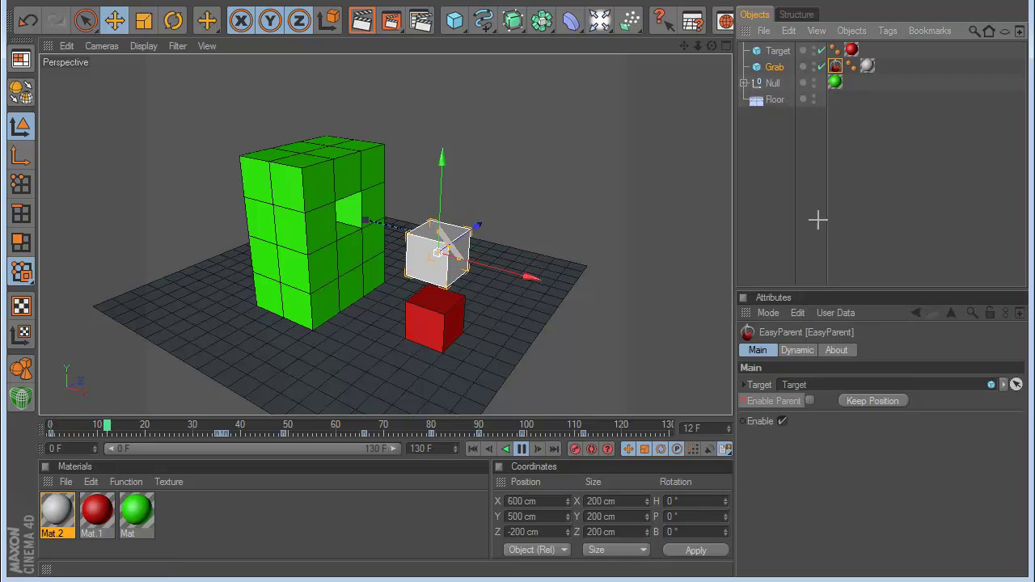
left_click(522, 455)
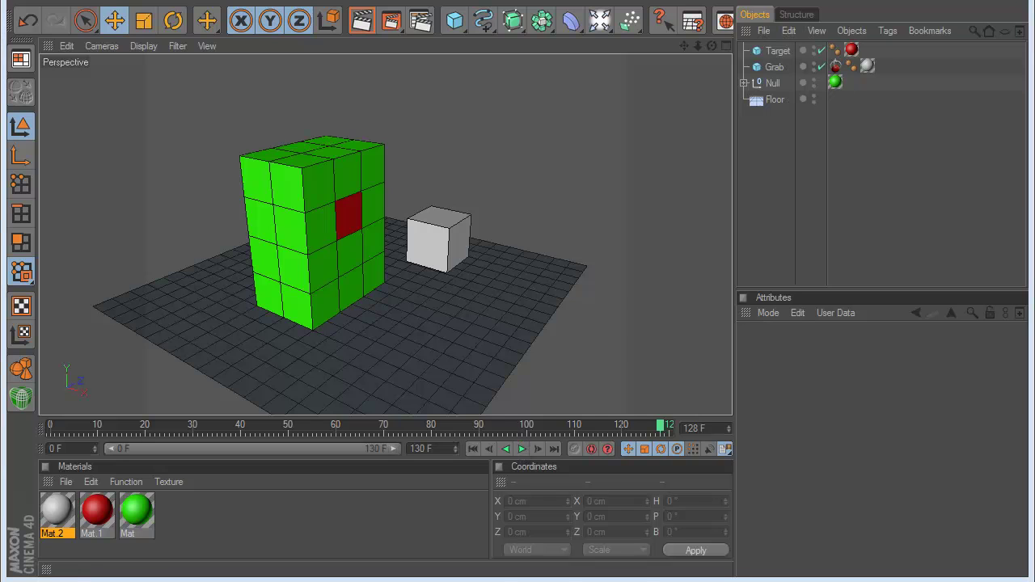
Step: Switch to the open scene Example_2.c4d, play its animation from the start and return to frame 0
left_click(598, 1)
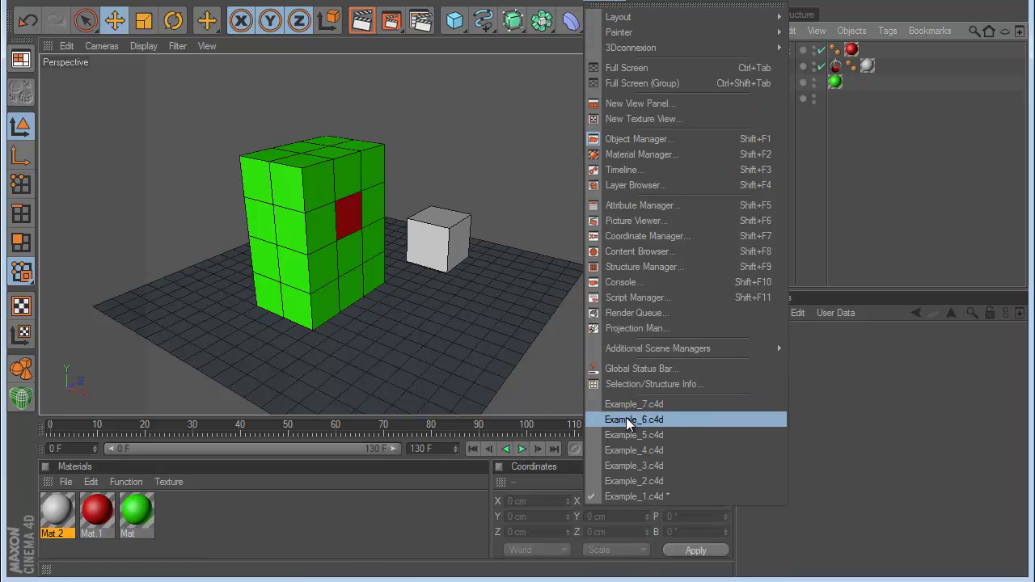
left_click(635, 481)
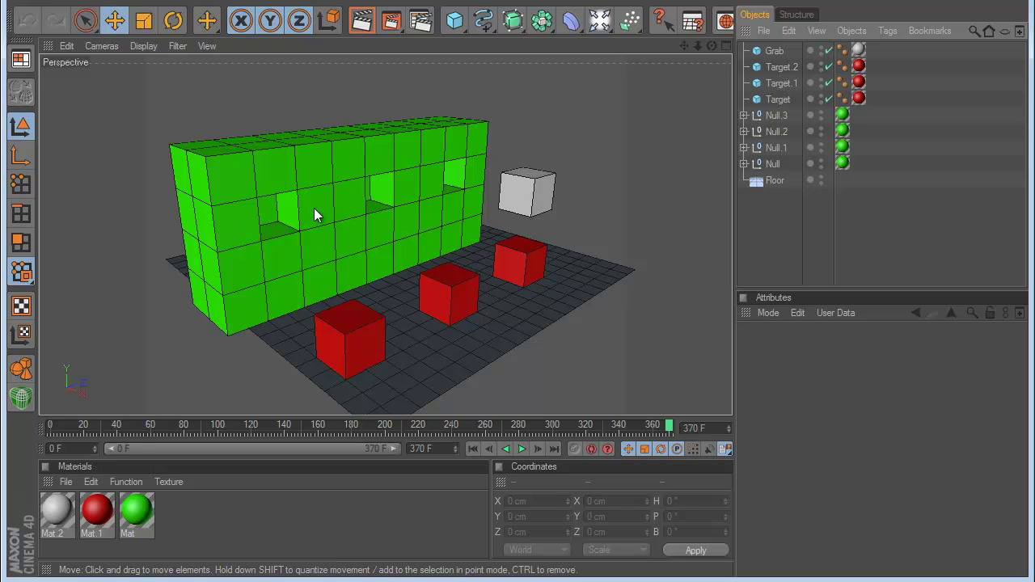
left_click(474, 449)
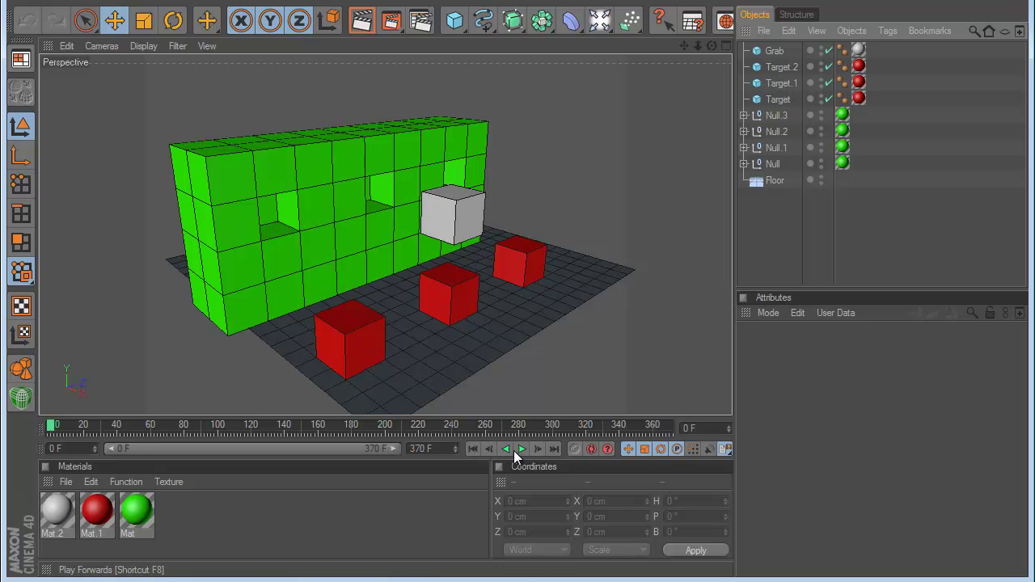
left_click(520, 450)
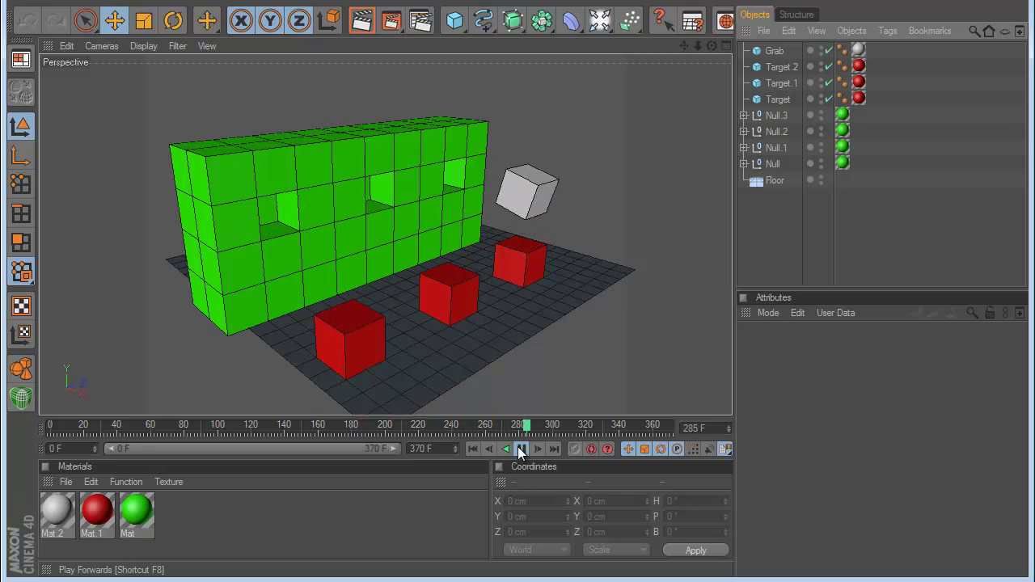
left_click(474, 449)
Step: Add three EasyParent tags to the Grab cube
left_click(772, 54)
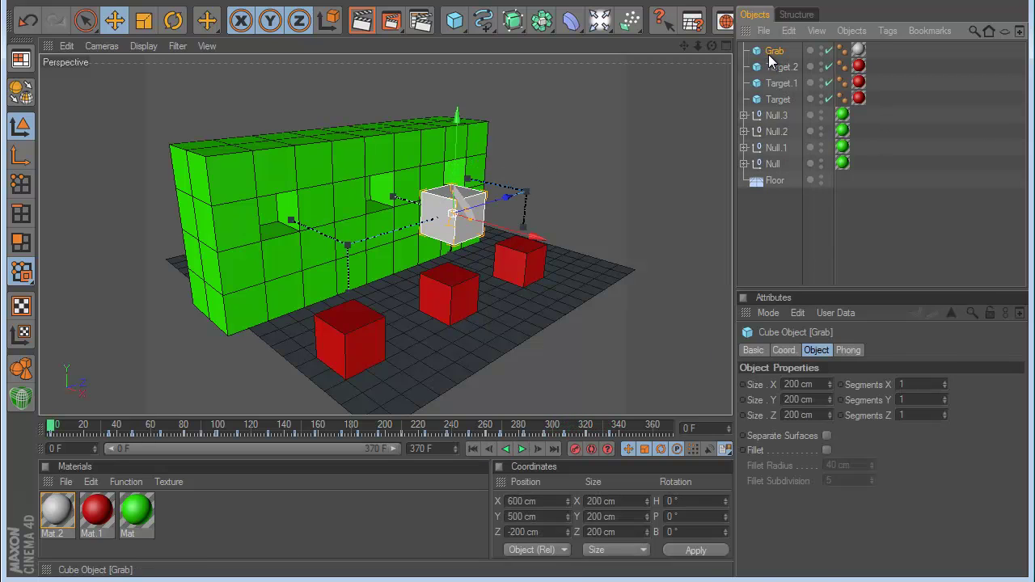
right_click(772, 53)
mouse_move(850, 172)
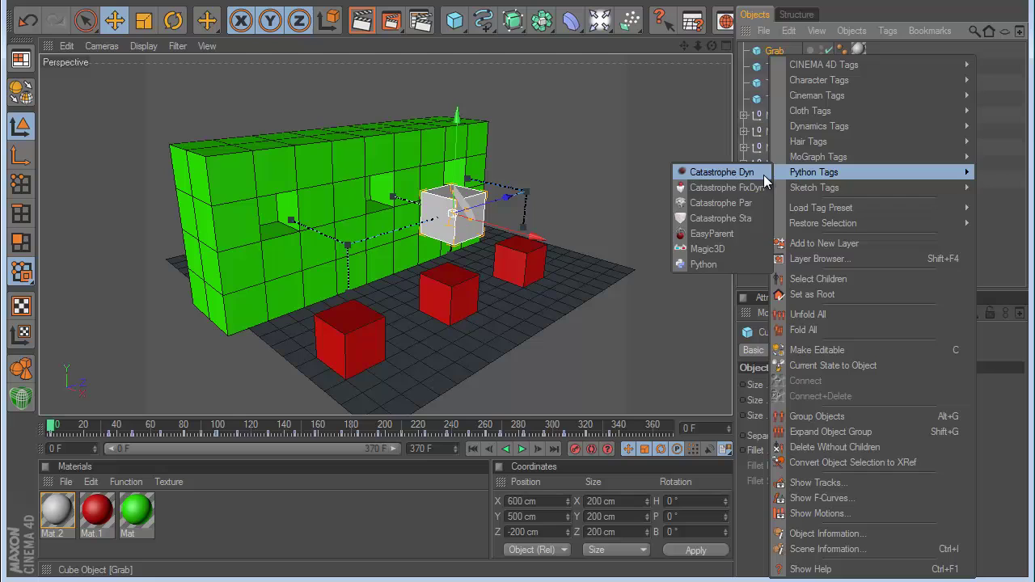
left_click(750, 233)
right_click(777, 53)
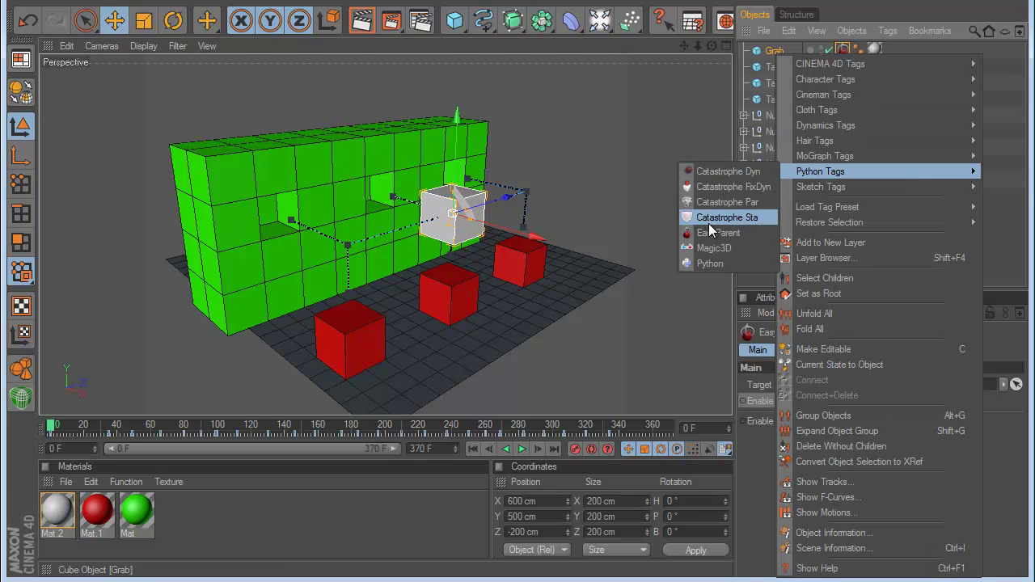
left_click(728, 235)
right_click(774, 53)
mouse_move(817, 190)
mouse_move(819, 171)
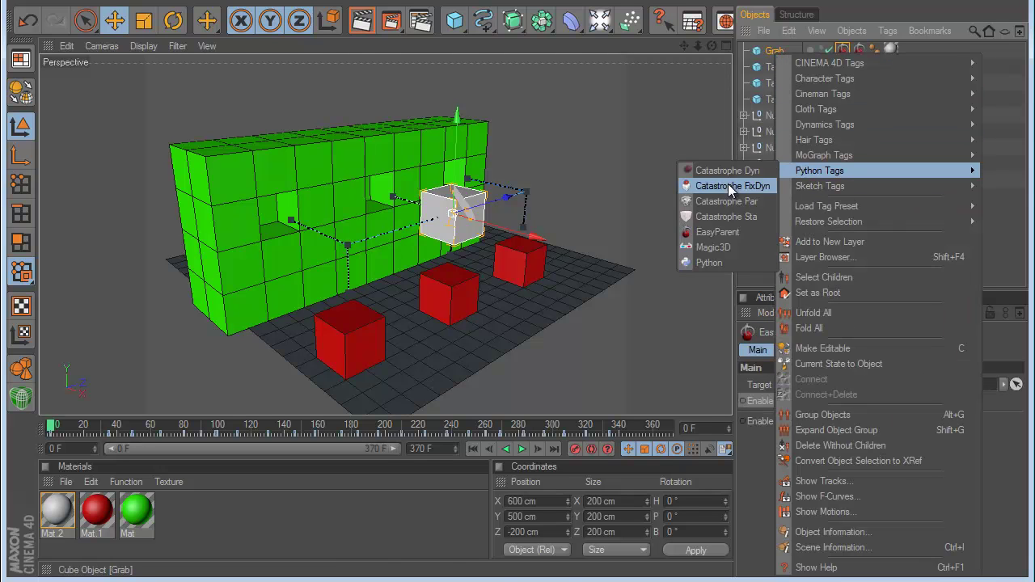
left_click(728, 233)
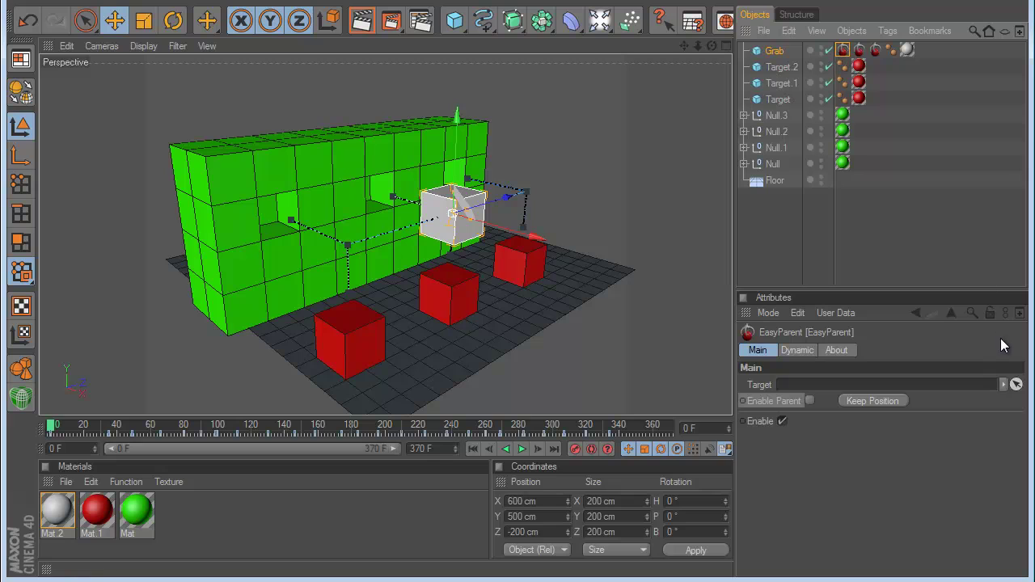
Step: Set the targets of the three EasyParent tags, in order, to the middle, front and rear red cubes
left_click(1015, 385)
left_click(440, 276)
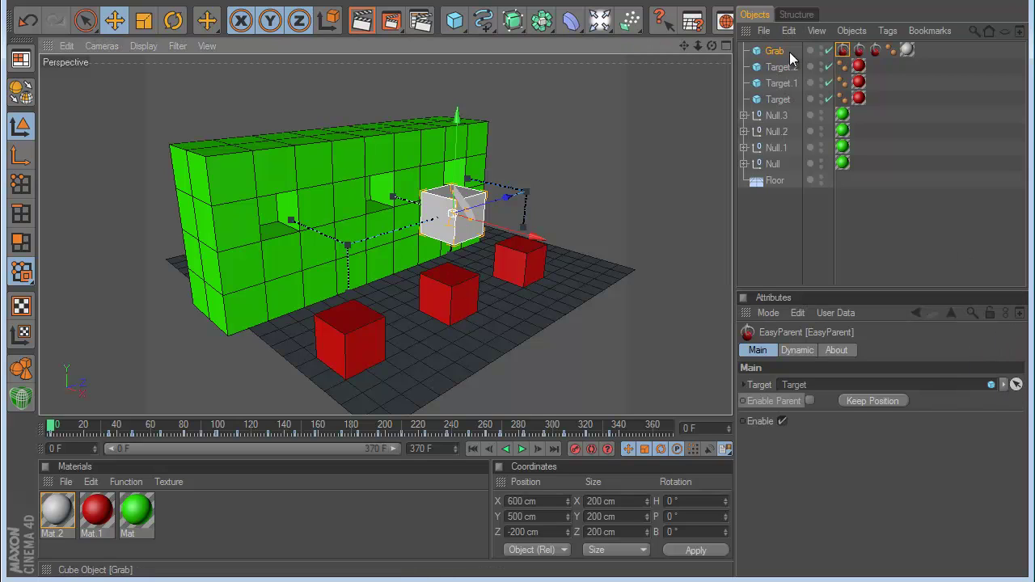
left_click(859, 50)
left_click(1016, 385)
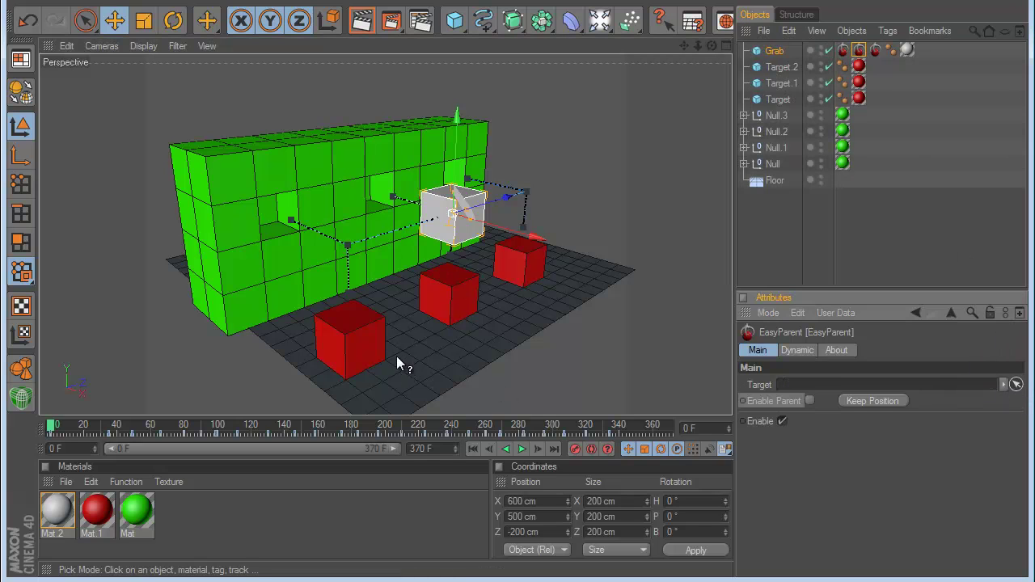
left_click(360, 344)
left_click(875, 50)
left_click(1016, 385)
left_click(527, 265)
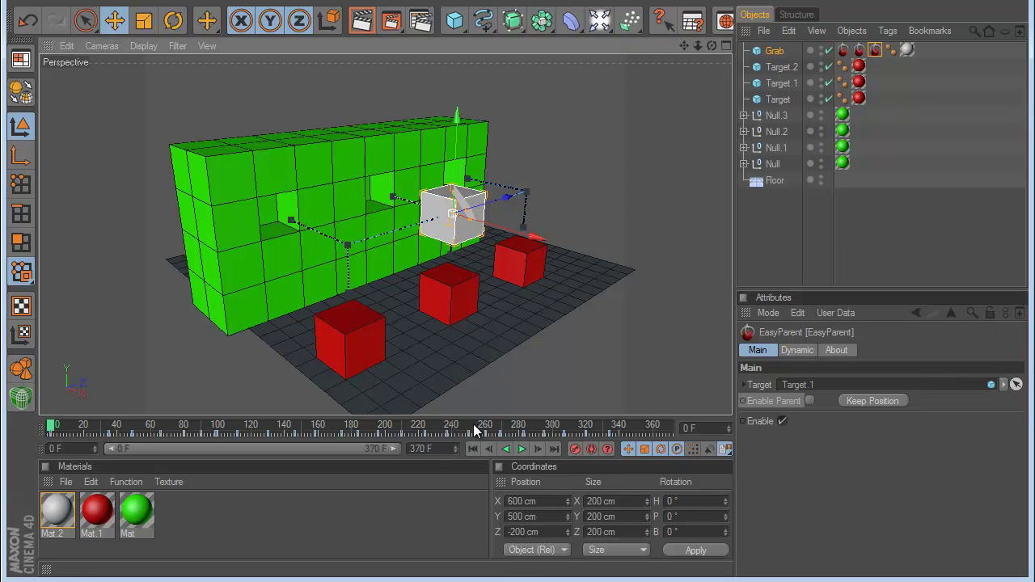
Step: Play the animation up to frame 38 and keyframe Enable Parent as off on the first EasyParent tag
left_click(522, 449)
left_click(522, 449)
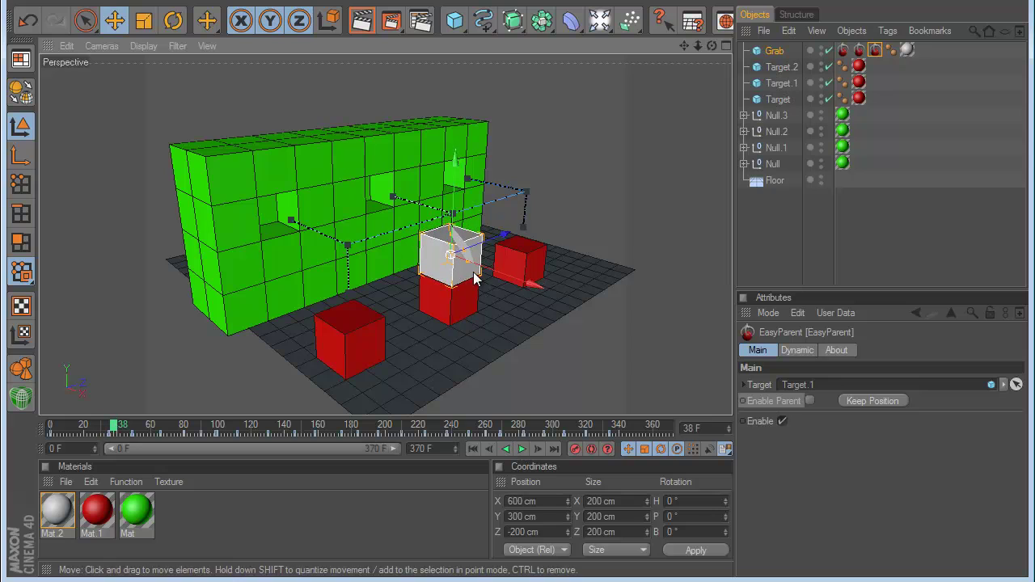
left_click(842, 50)
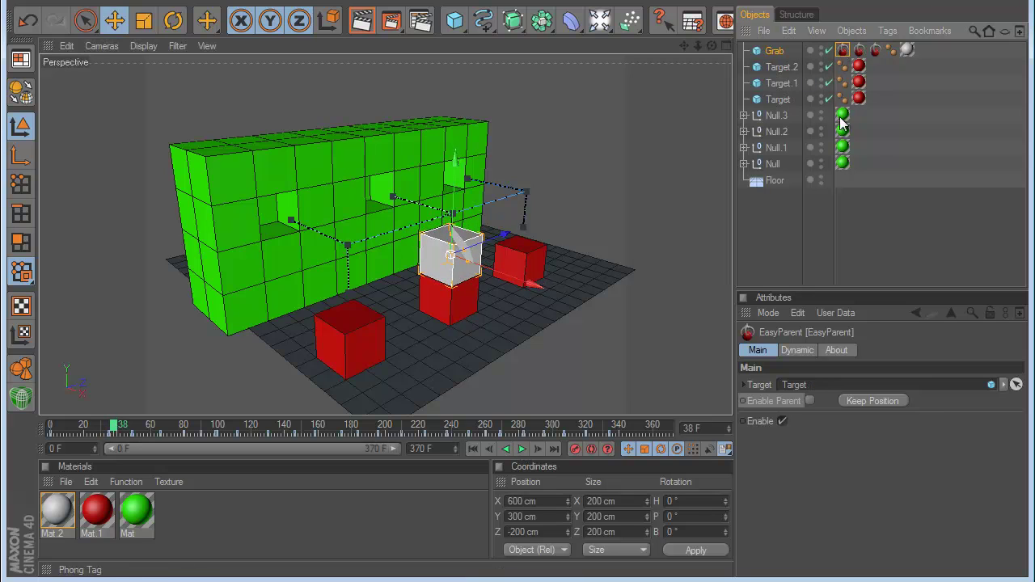
right_click(747, 402)
mouse_move(780, 400)
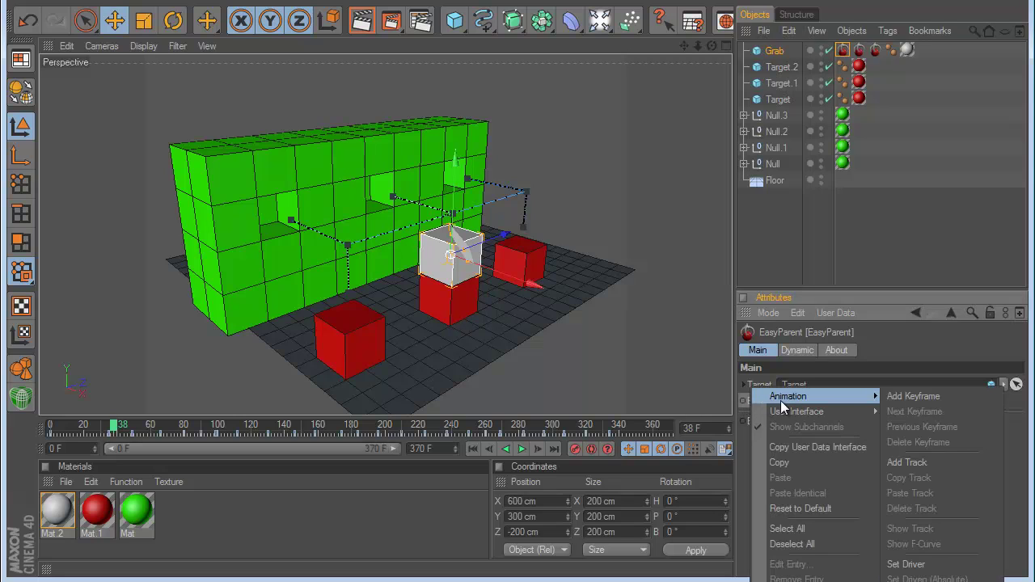
left_click(741, 399)
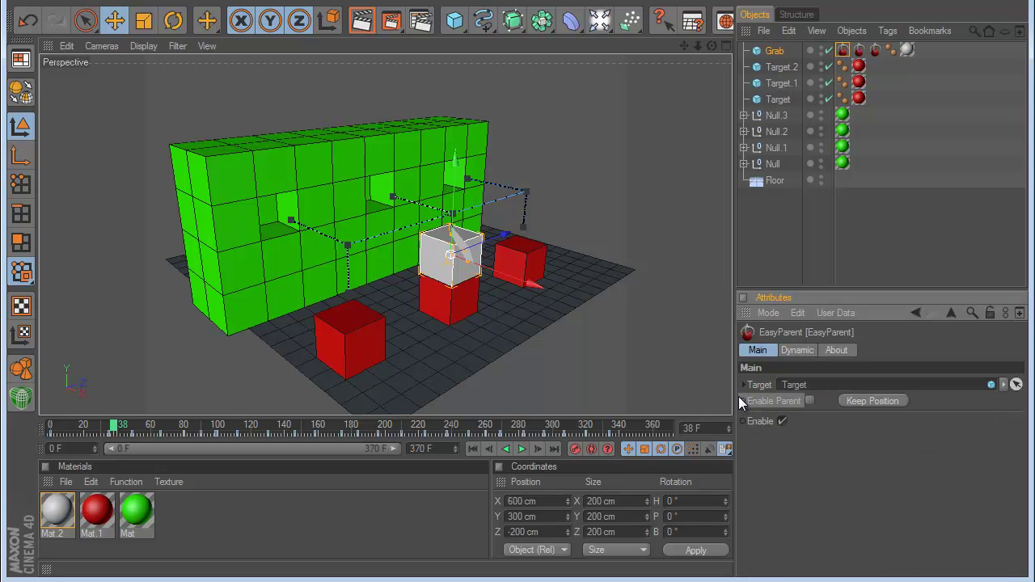
left_click(743, 401, "ctrl")
Step: Keyframe the first tag's Enable Parent as on one frame further and play the animation from the start
left_click(538, 449)
left_click(473, 449)
left_click(522, 449)
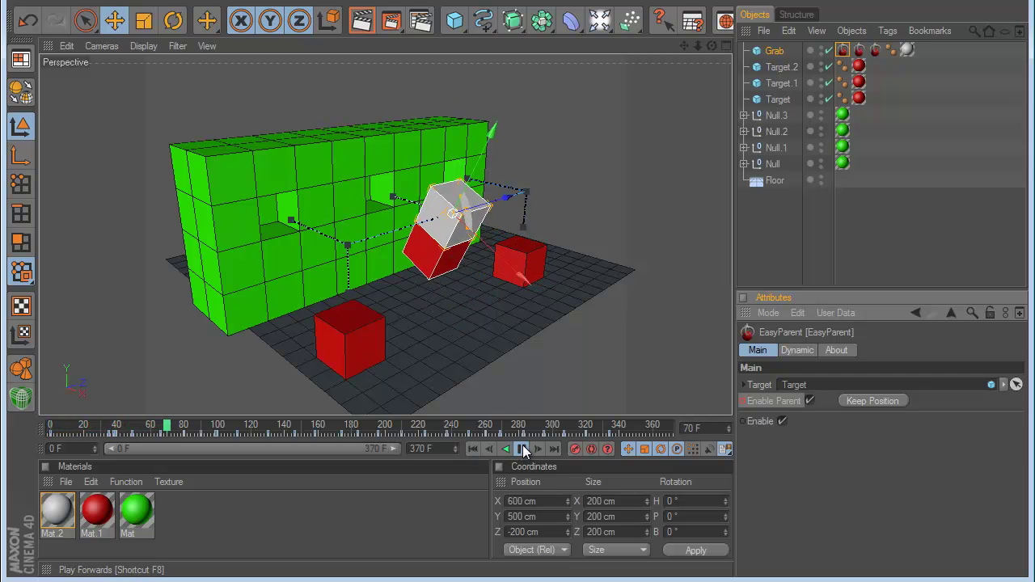
Step: Stop the playback at frame 93 and keyframe Enable Parent as off on the first EasyParent tag
left_click(523, 449)
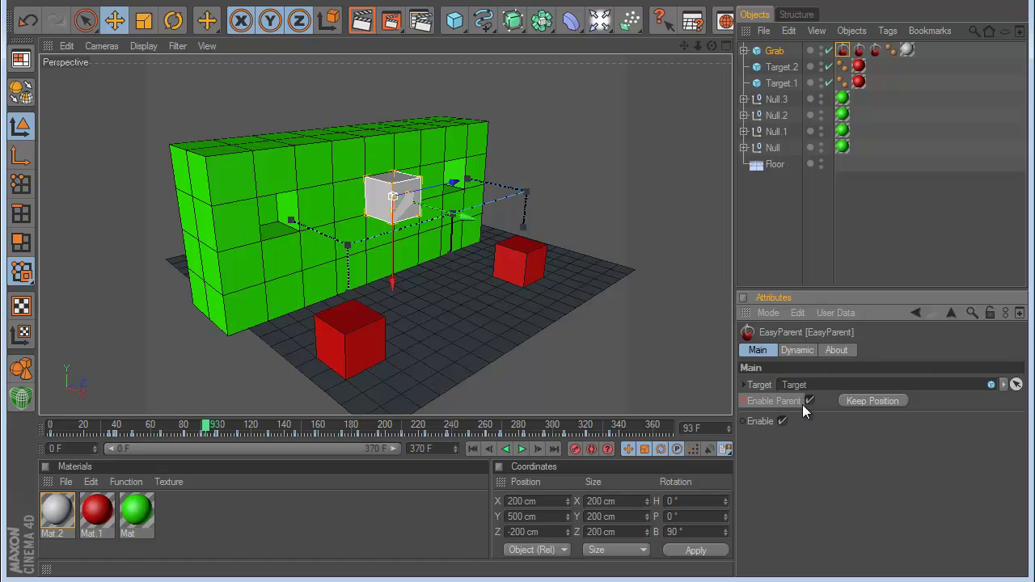
left_click(522, 449)
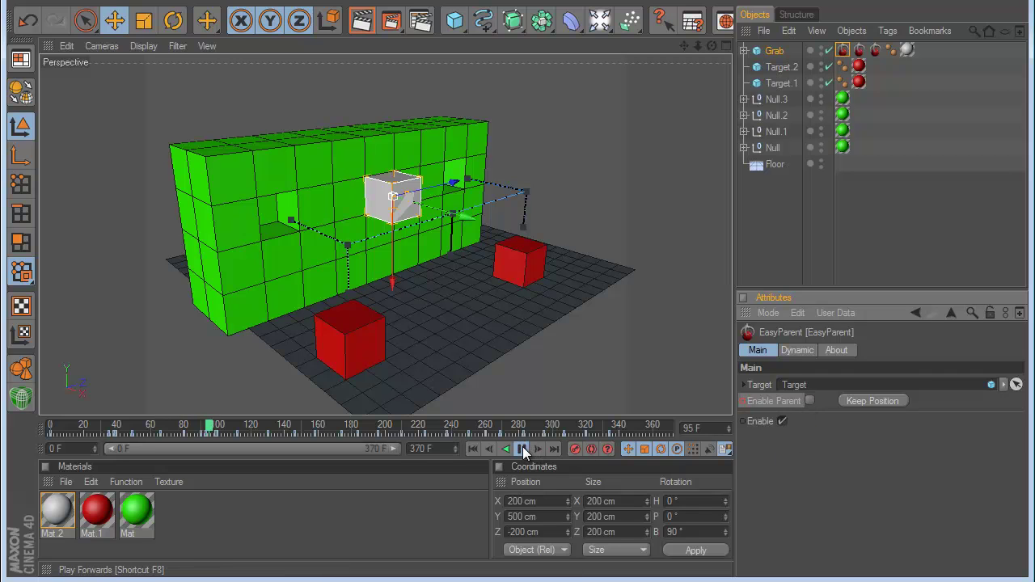
Step: Keyframe the second EasyParent tag's Enable Parent as off at frame 147 and as on at frame 148
left_click(524, 451)
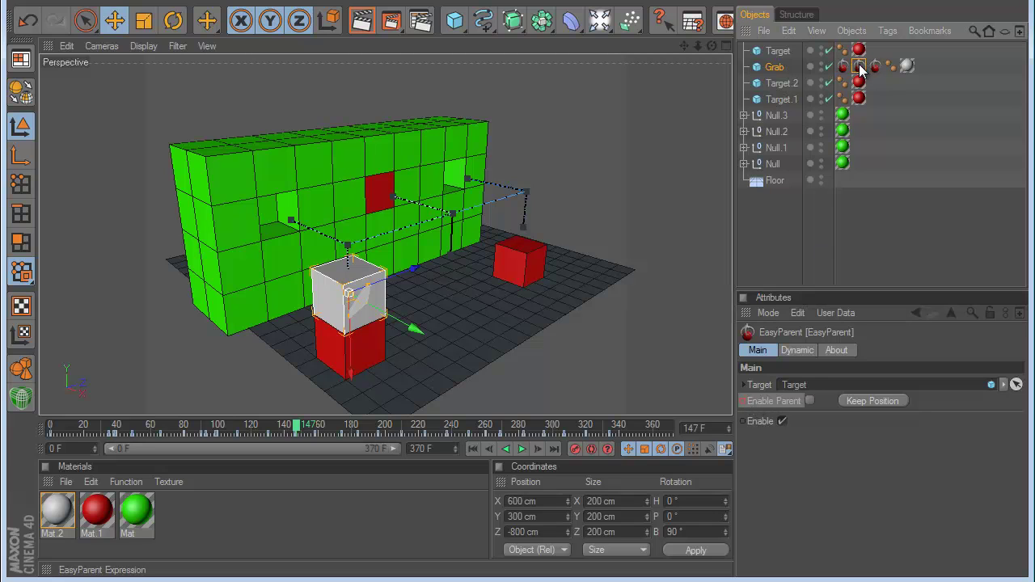
left_click(743, 402, "ctrl")
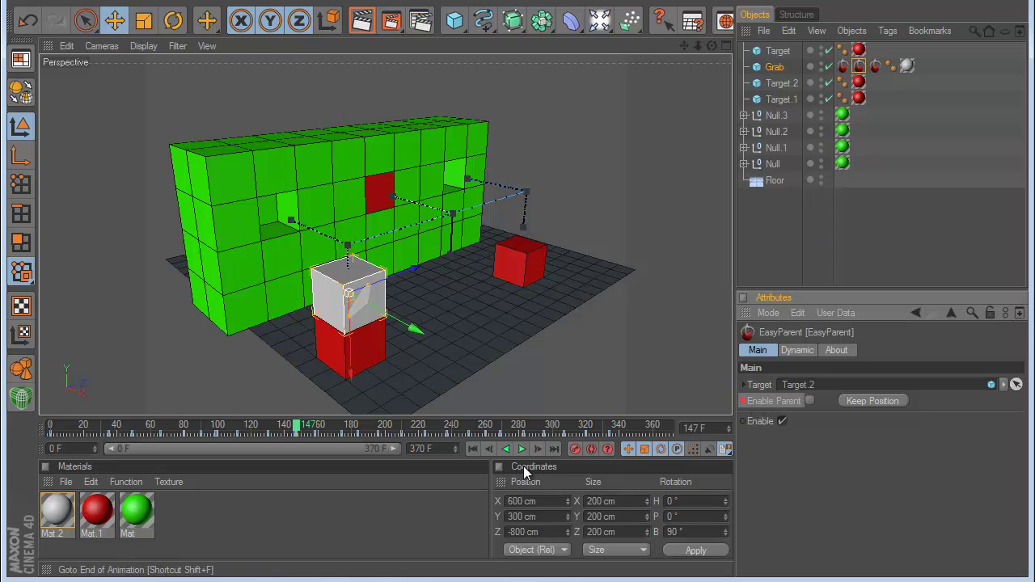
left_click(543, 451)
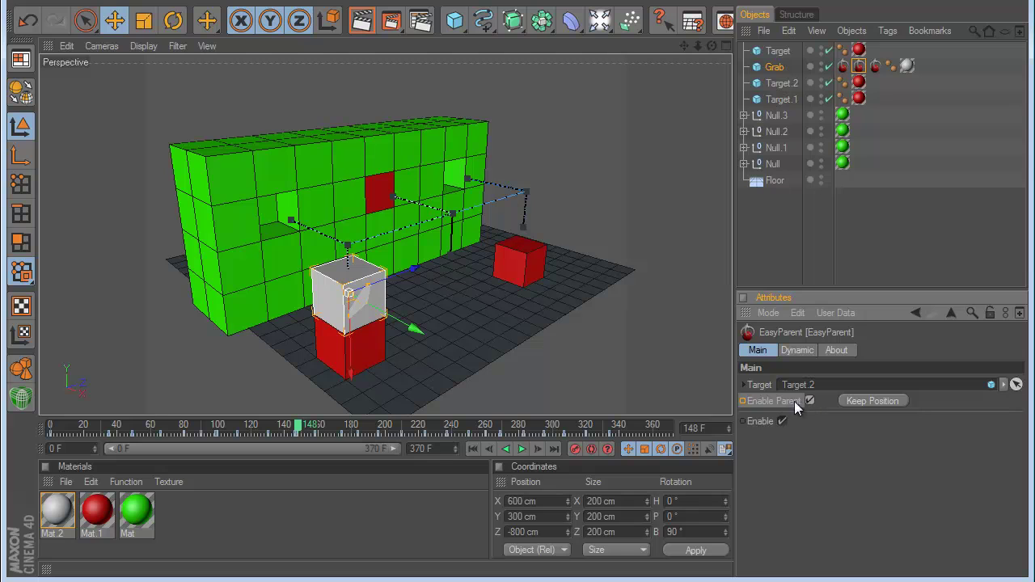
left_click(522, 449)
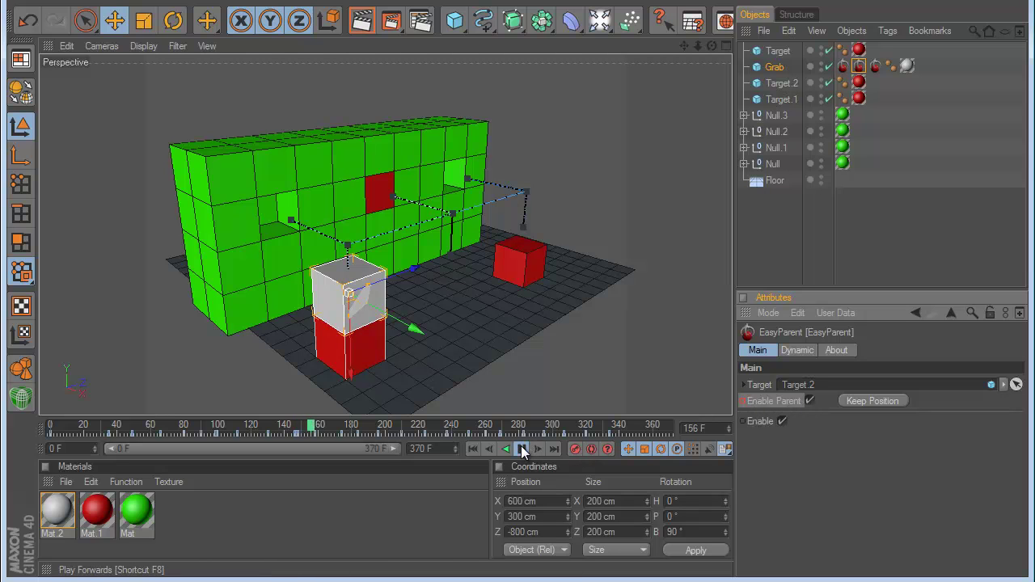
Step: Keyframe the second tag's Enable Parent as off at frame 200 and resume the playback
left_click(522, 449)
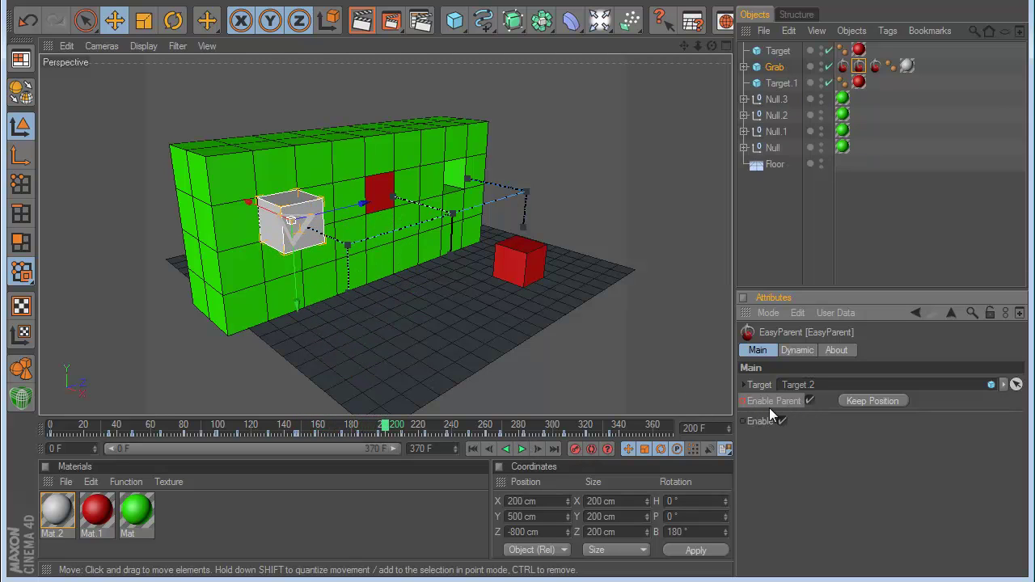
left_click(811, 402)
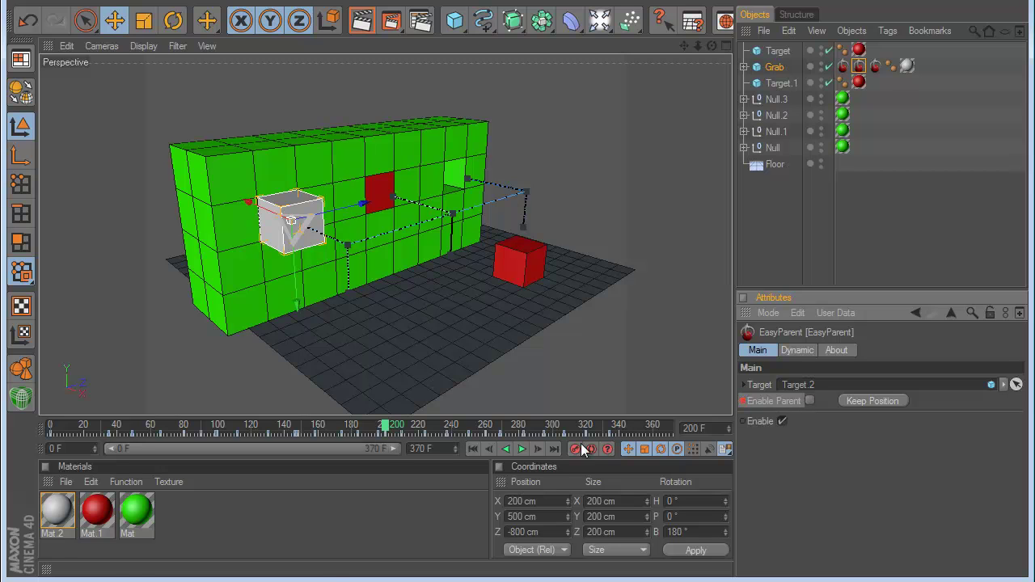
left_click(522, 449)
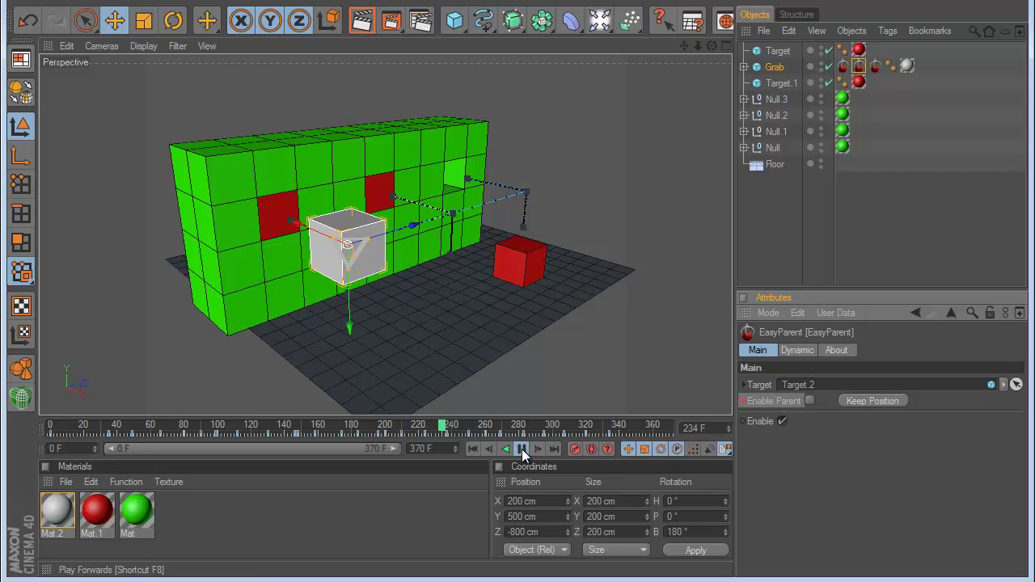
Step: Keyframe the third EasyParent tag's Enable Parent as off at frame 264 and as on at frame 265
left_click(522, 449)
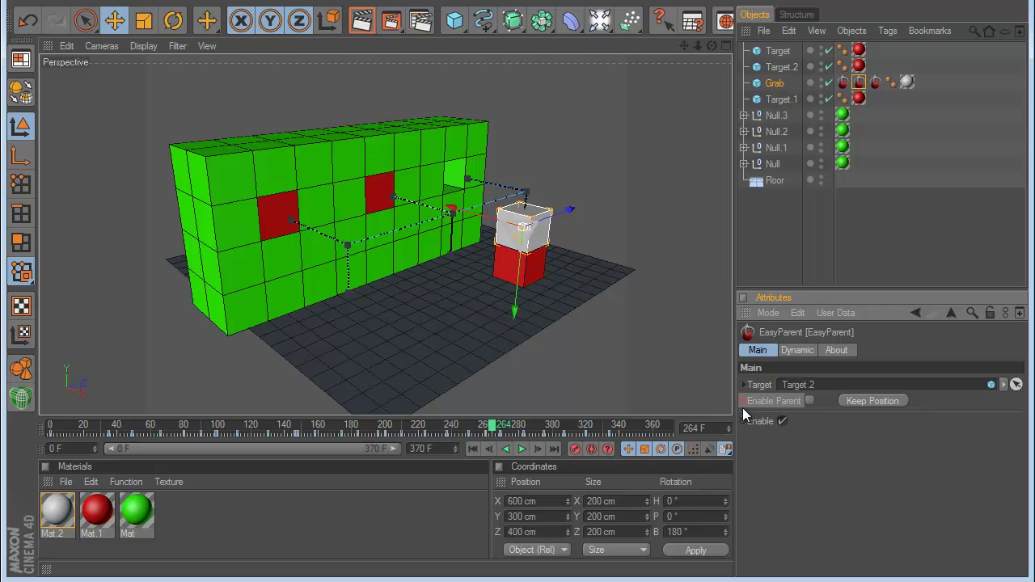
left_click(875, 84)
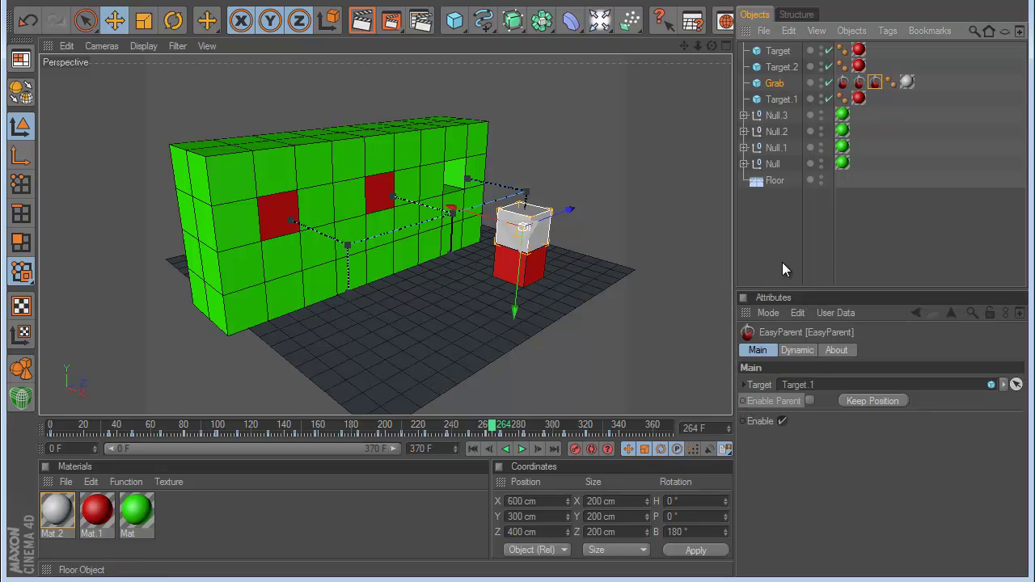
left_click(743, 401, "ctrl")
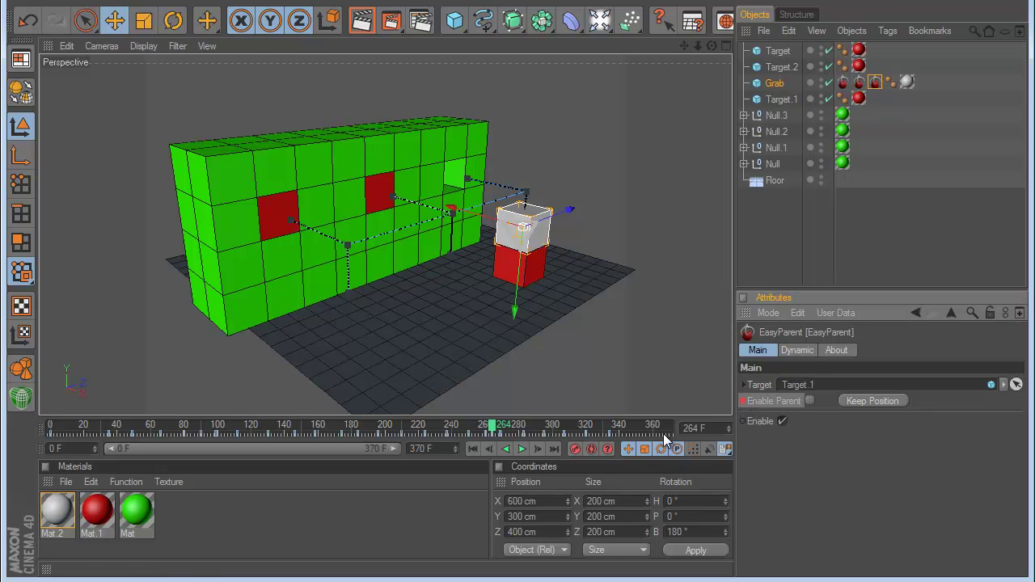
left_click(538, 449)
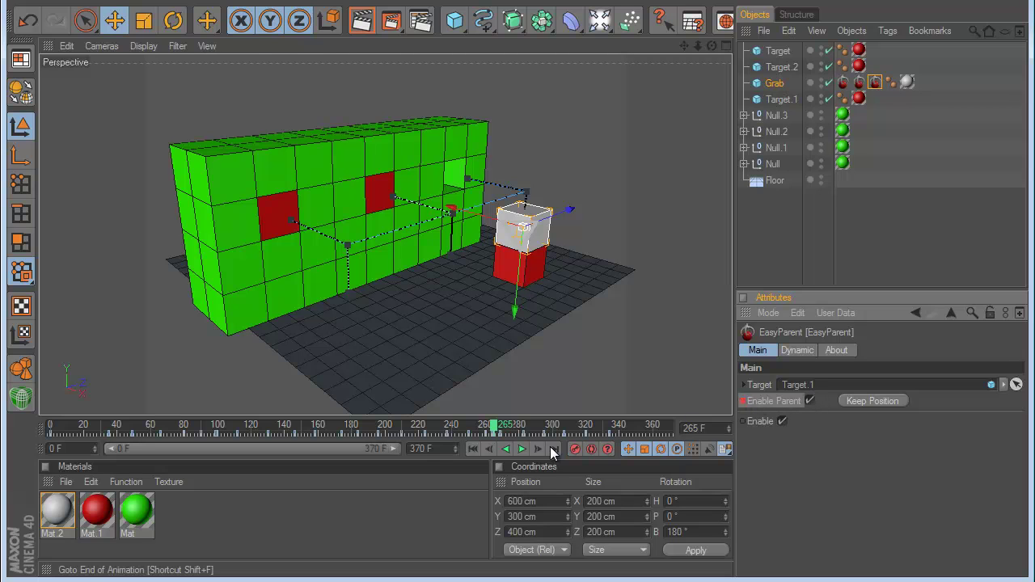
left_click(523, 449)
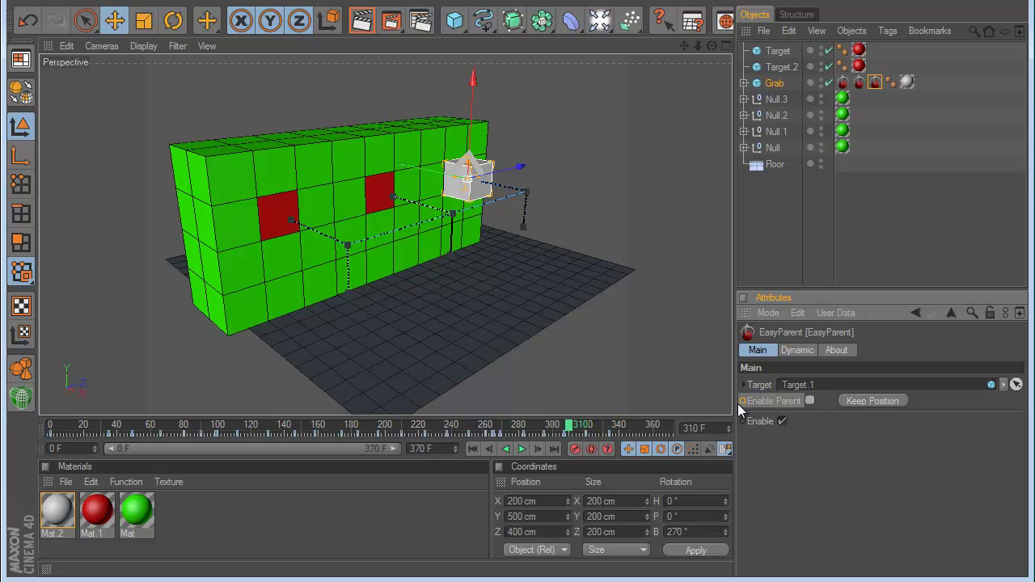
Step: Keyframe the third tag's Enable Parent as off at frame 310 and play the whole animation from the start
left_click(474, 449)
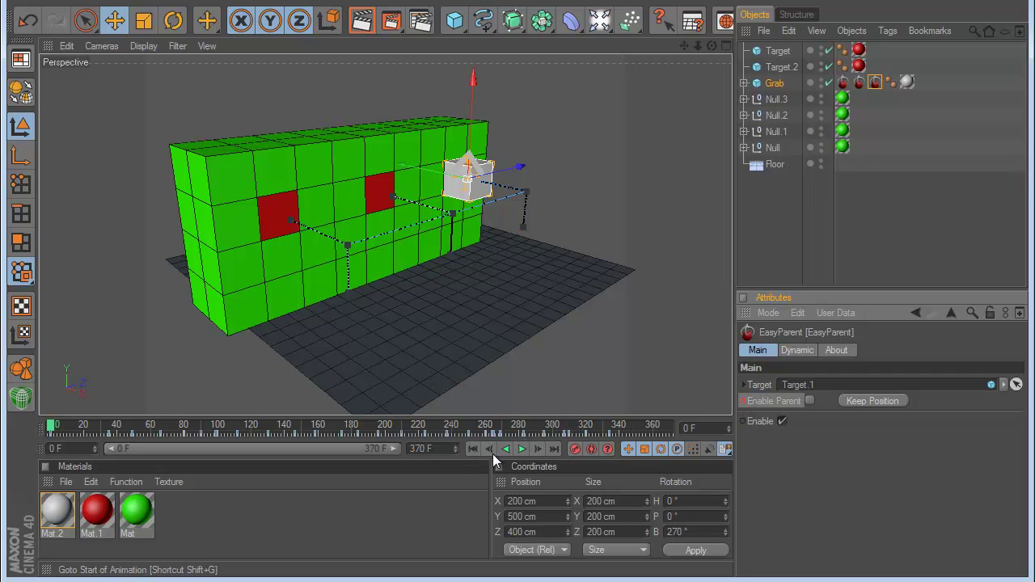
left_click(523, 450)
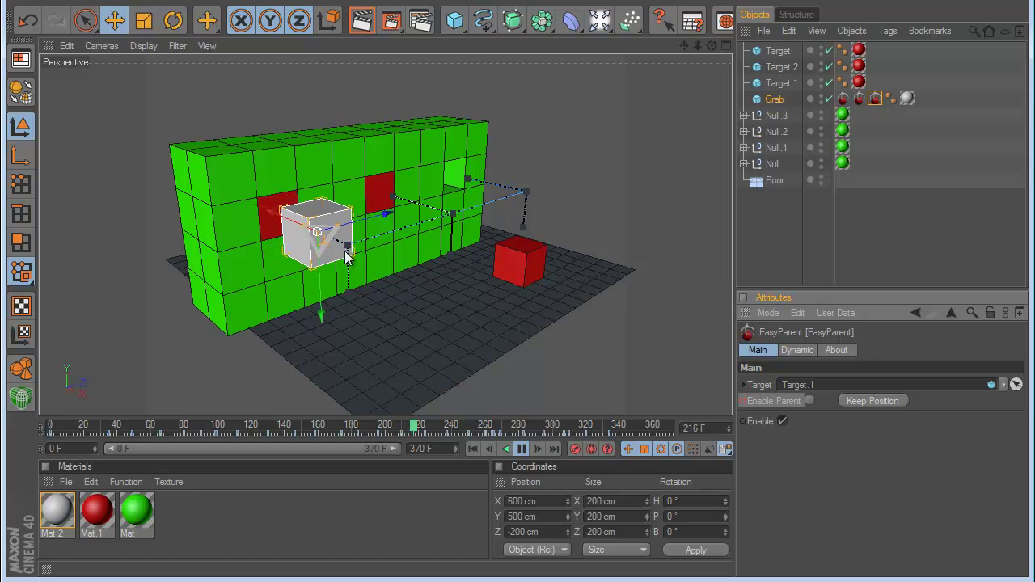
left_click(523, 449)
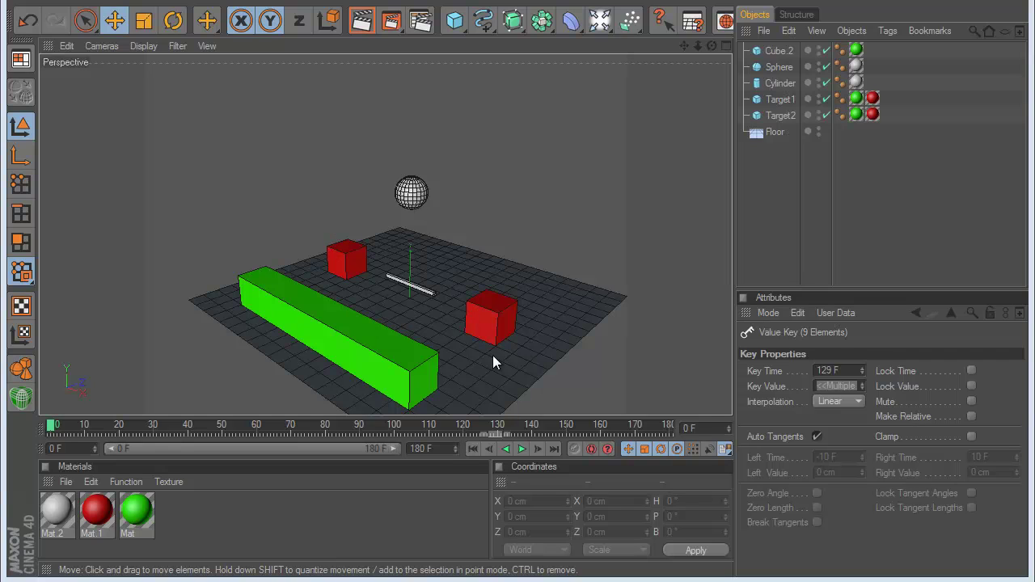
Step: Play the animation of the scene with the sphere and cylinder, then return to frame 0
left_click(522, 449)
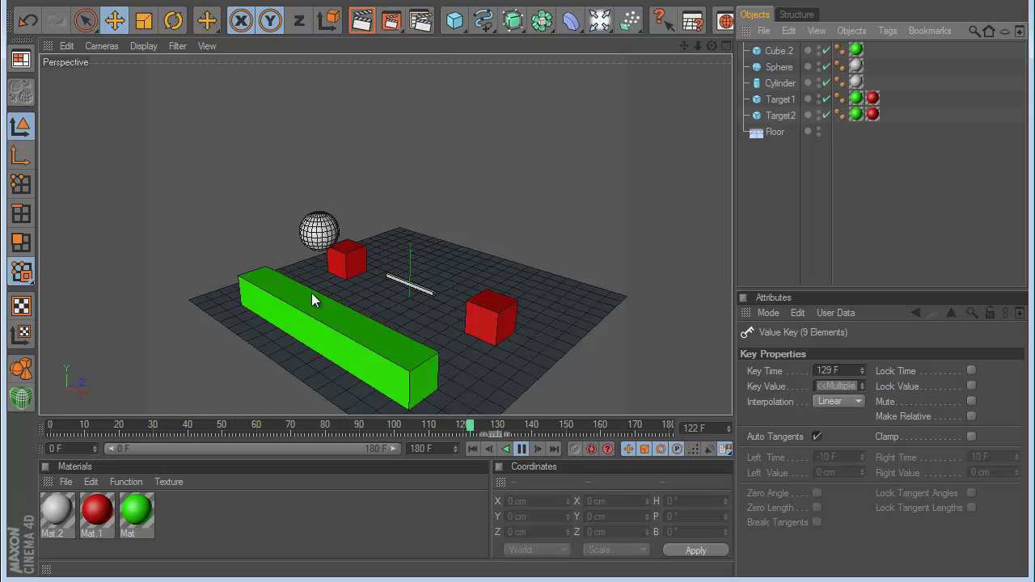
left_click(521, 450)
left_click(473, 449)
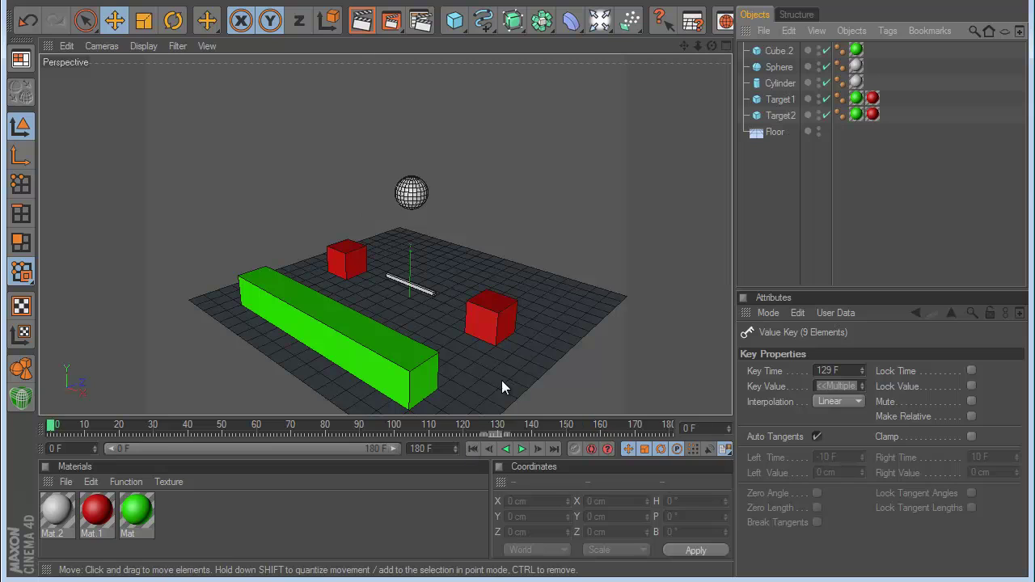
Step: Add two EasyParent tags to the Cylinder object
left_click(435, 295)
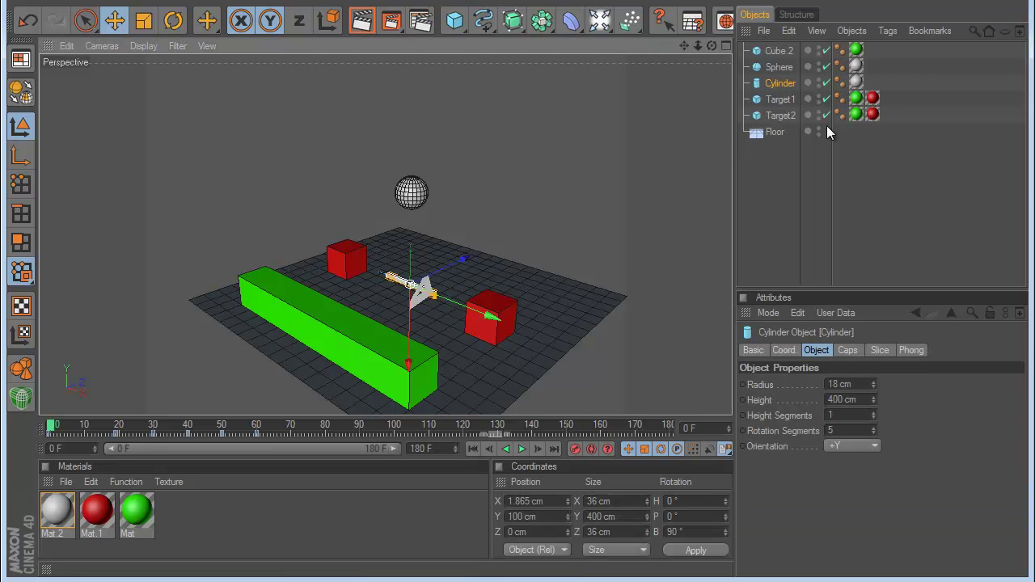
right_click(780, 84)
mouse_move(847, 209)
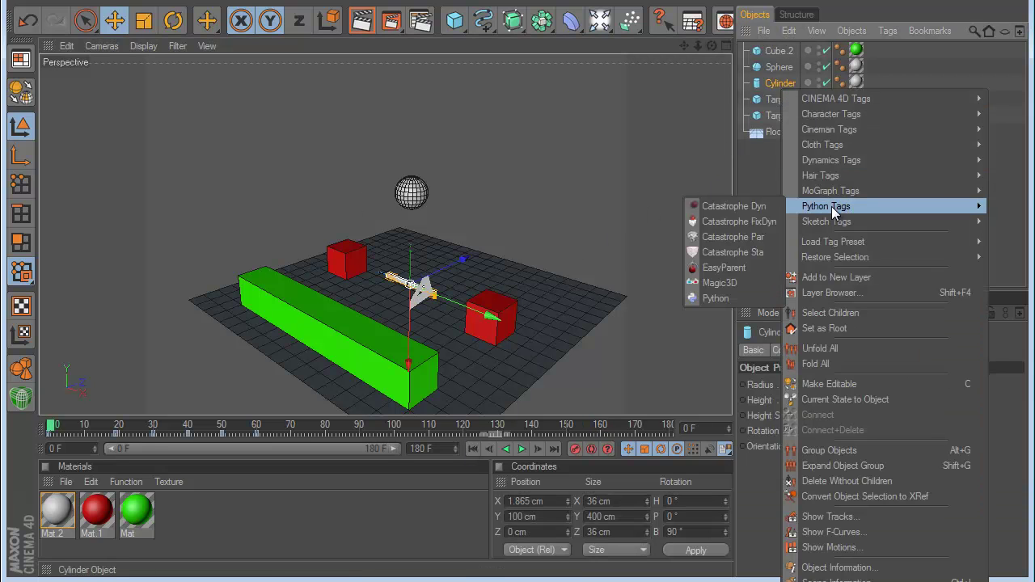
left_click(754, 272)
right_click(780, 89)
mouse_move(833, 201)
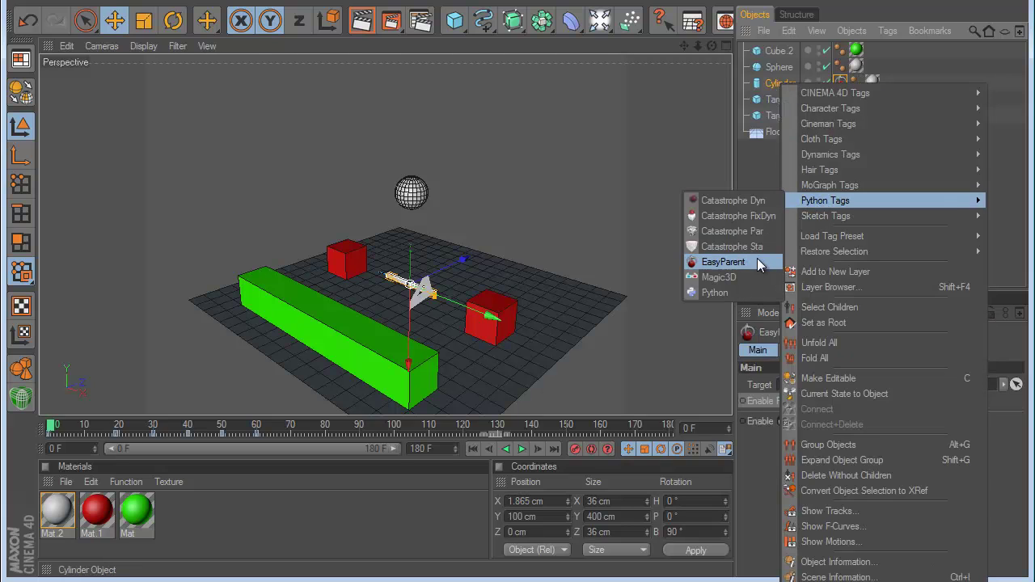
left_click(759, 263)
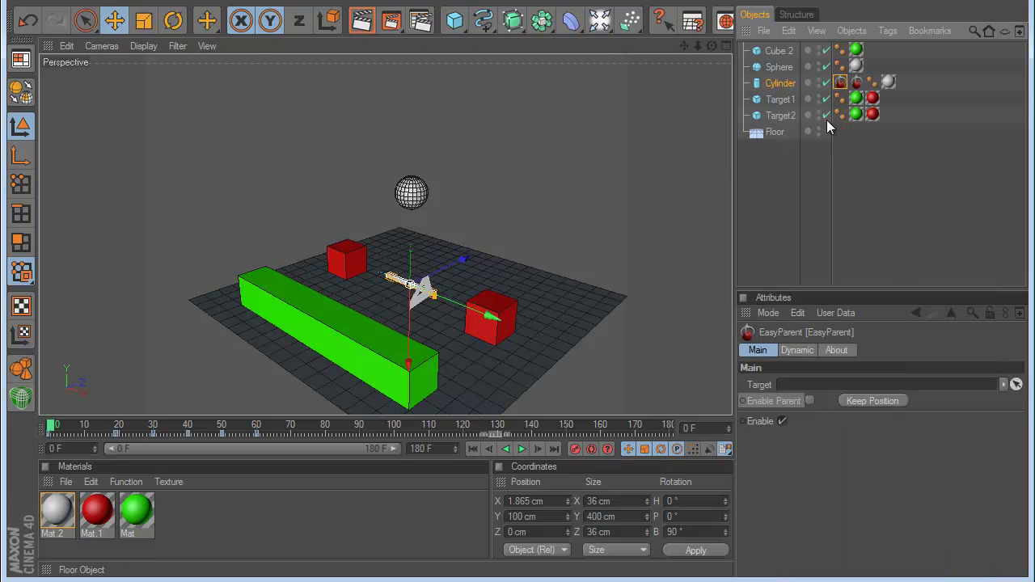
Step: Set the first EasyParent tag's target to the front red cube Target1 and the second tag's to the rear cube Target2
left_click(1016, 384)
left_click(512, 333)
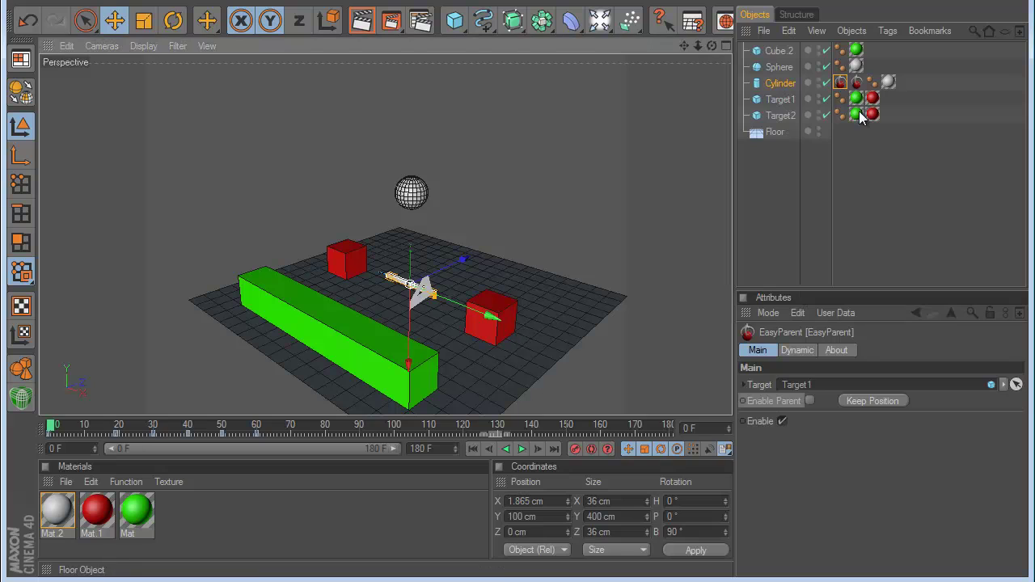
left_click(857, 82)
left_click(1016, 384)
left_click(507, 315)
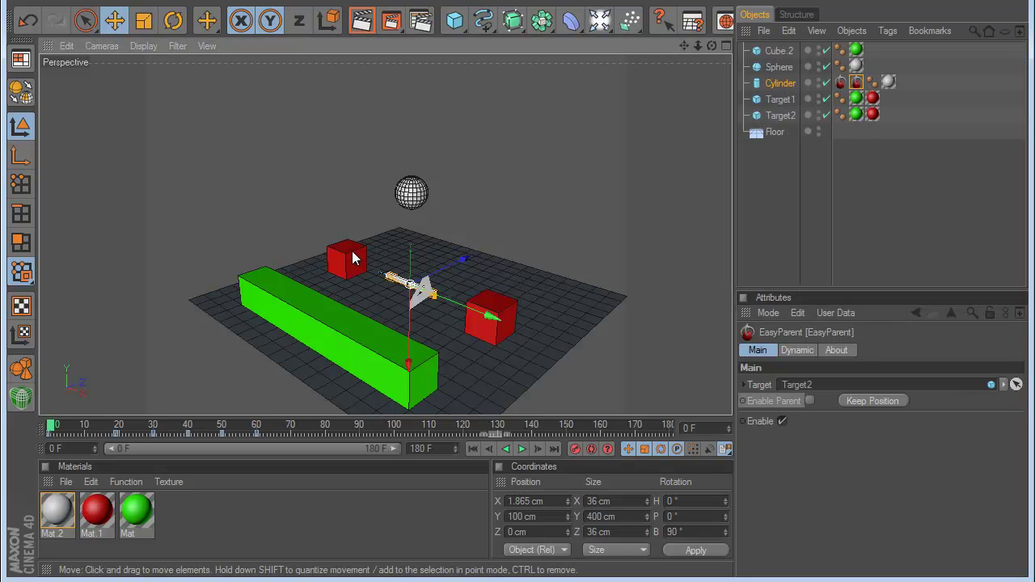
left_click(496, 314)
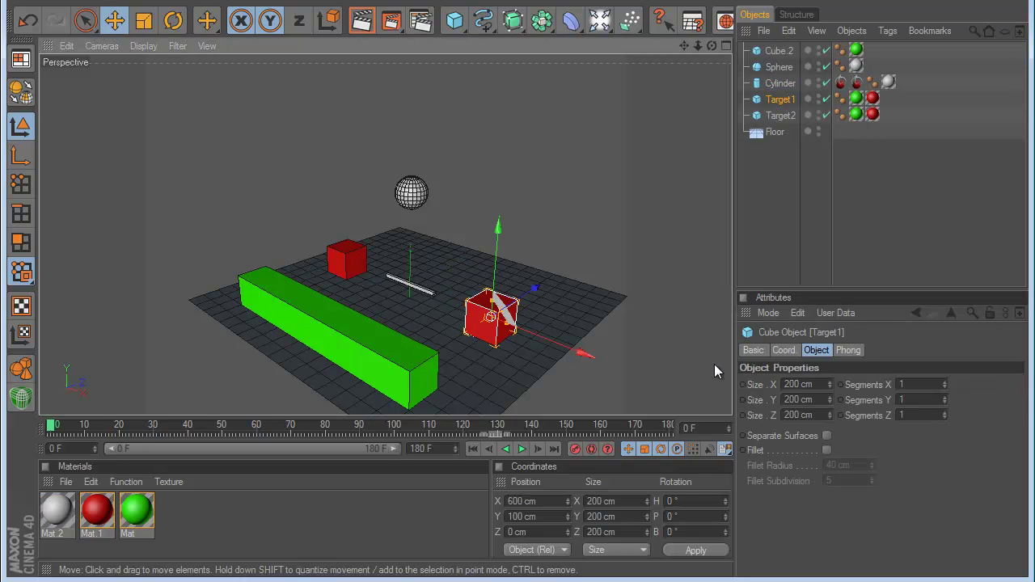
Step: Keyframe Enable Parent on the Cylinder's first EasyParent tag as off at frame 22 and as on at frame 23
left_click(840, 83)
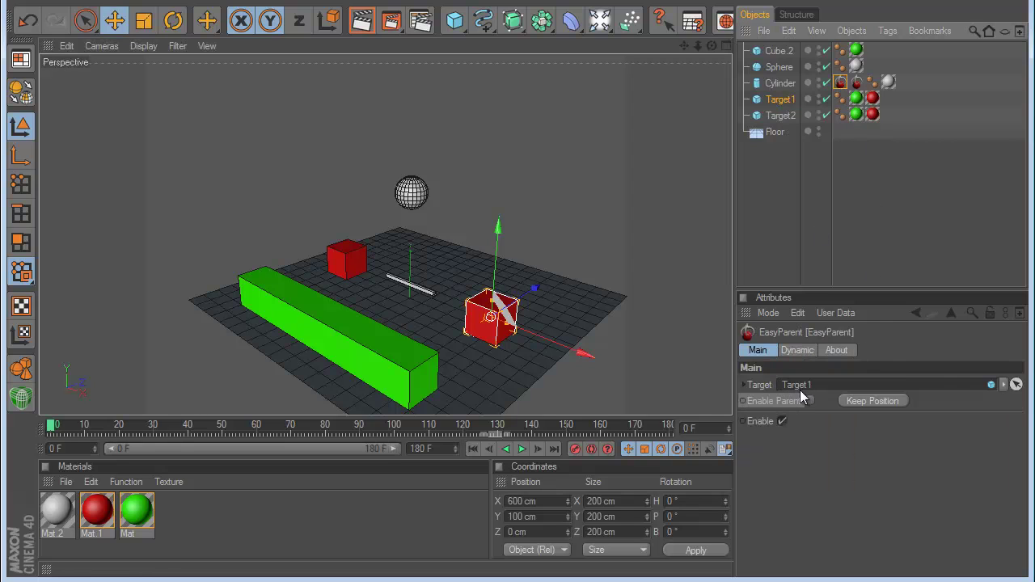
left_click(522, 449)
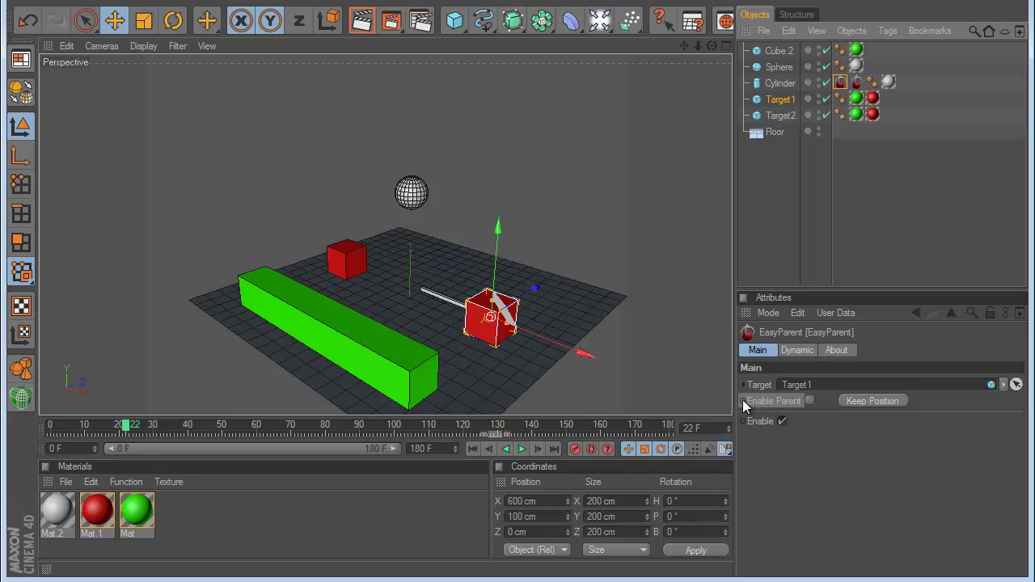
left_click(742, 401, "ctrl")
left_click(537, 449)
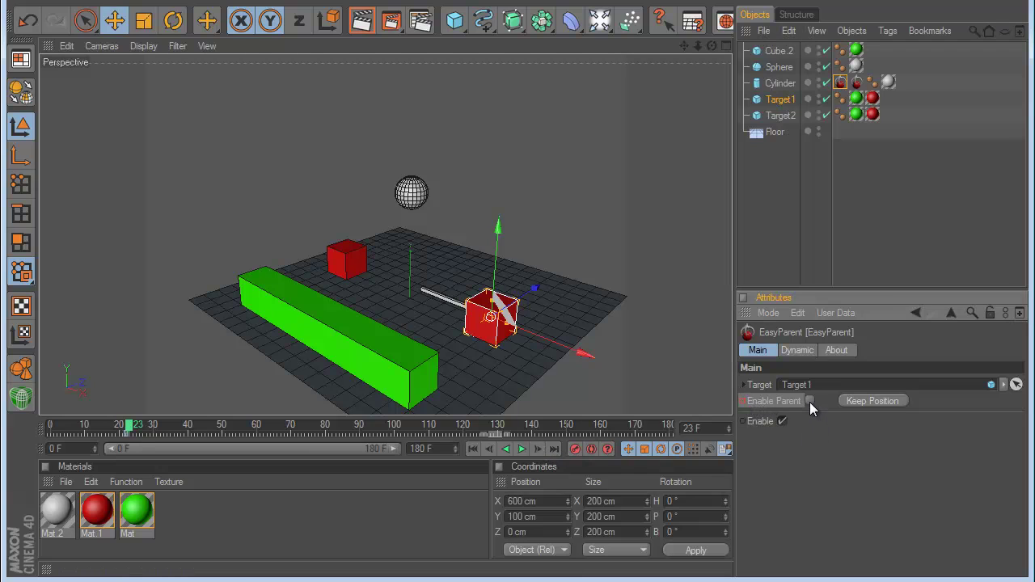
left_click(810, 401)
left_click(742, 401, "ctrl")
left_click(522, 449)
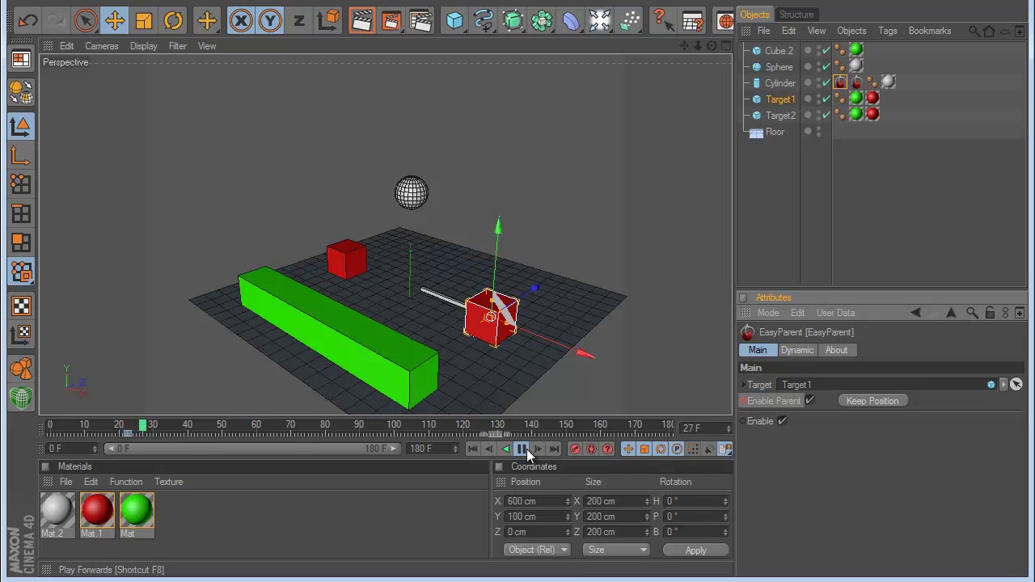
Step: Keyframe Enable Parent on the Cylinder's second EasyParent tag as off at frame 46 and as on one frame further
left_click(524, 449)
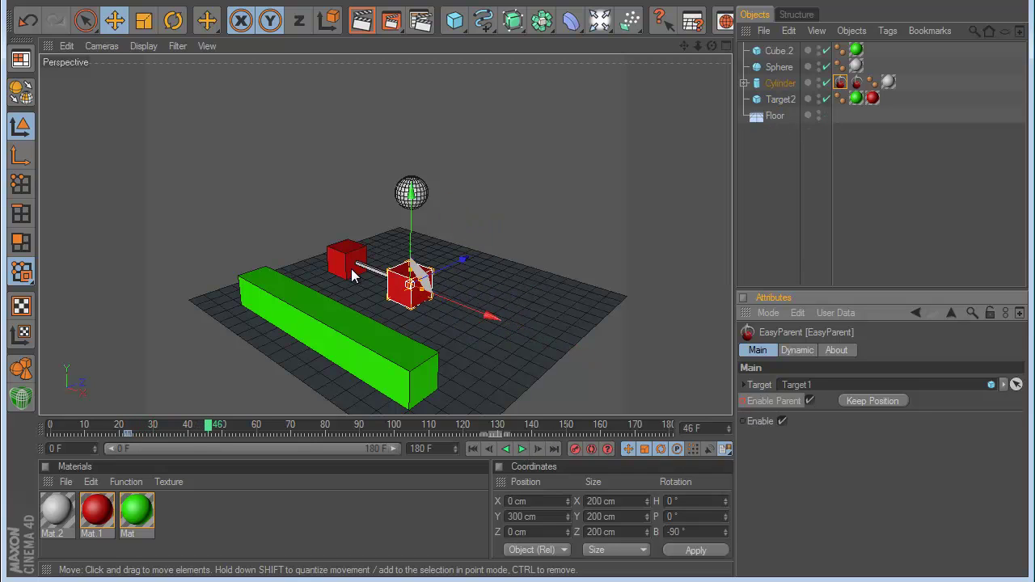
left_click(857, 82)
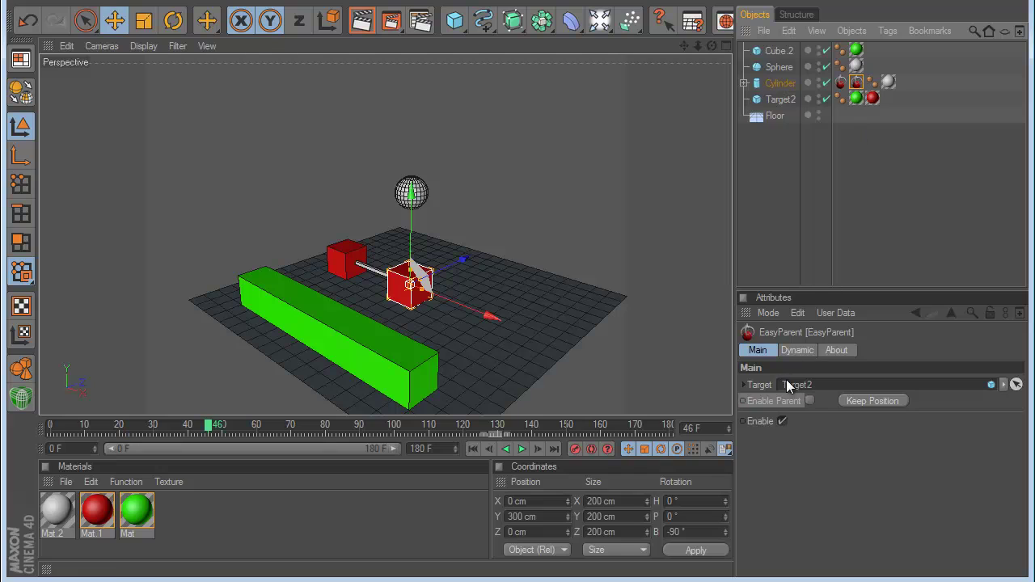
left_click(742, 401, "ctrl")
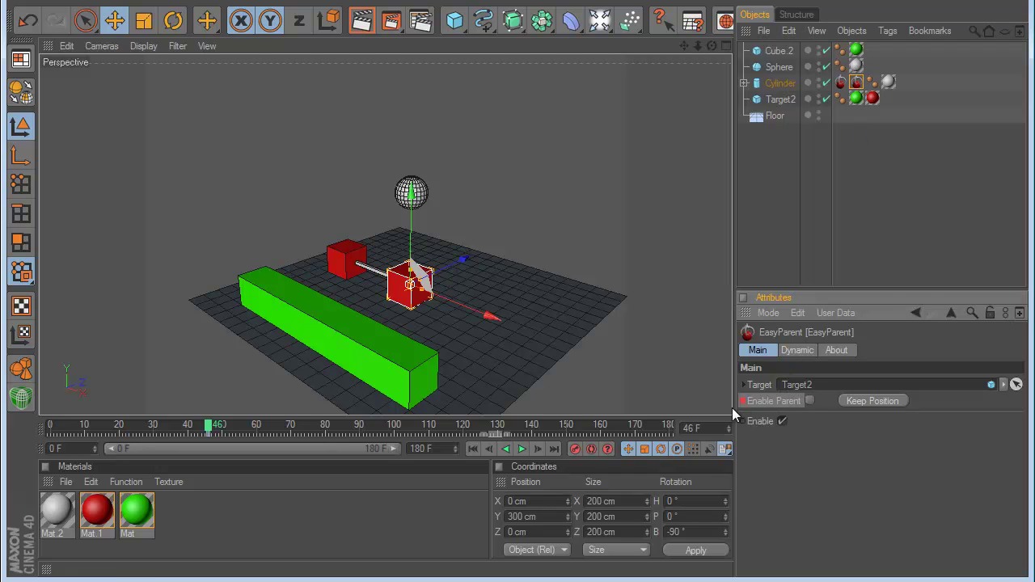
left_click(535, 448)
left_click(810, 401)
Step: Play the animation from the start with nothing selected to review how the cylinder carries both red cubes
left_click(474, 449)
left_click(522, 449)
left_click(758, 230)
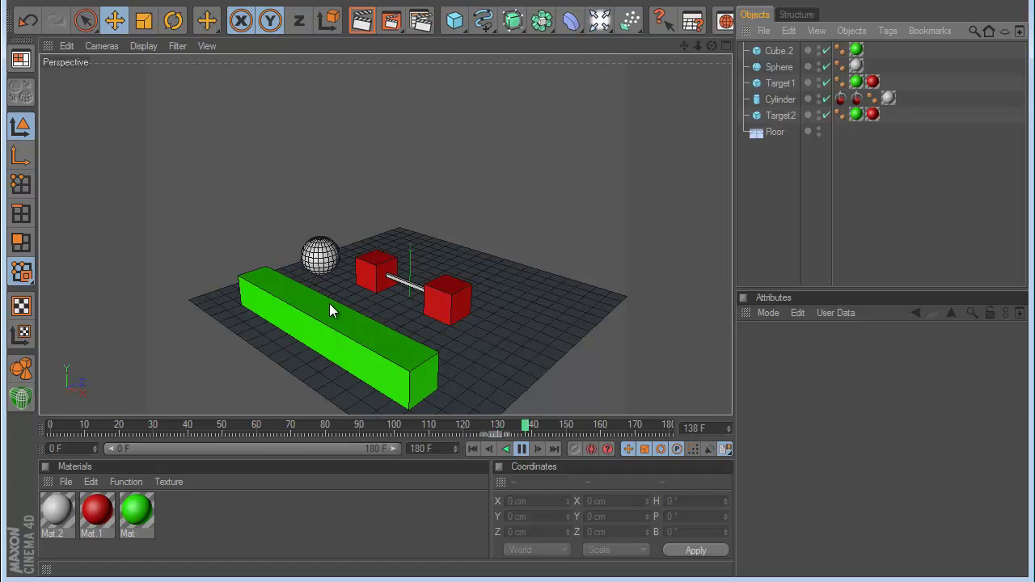
left_click(522, 448)
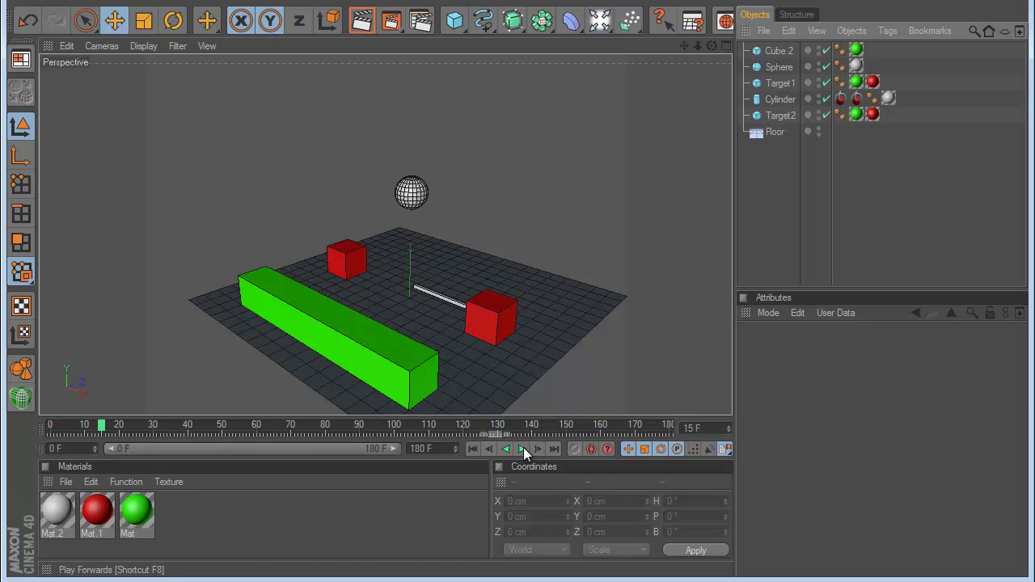
Step: Select the Cylinder and scrub the animation to frame 80 to check its motion, returning to frame 0
left_click(430, 295)
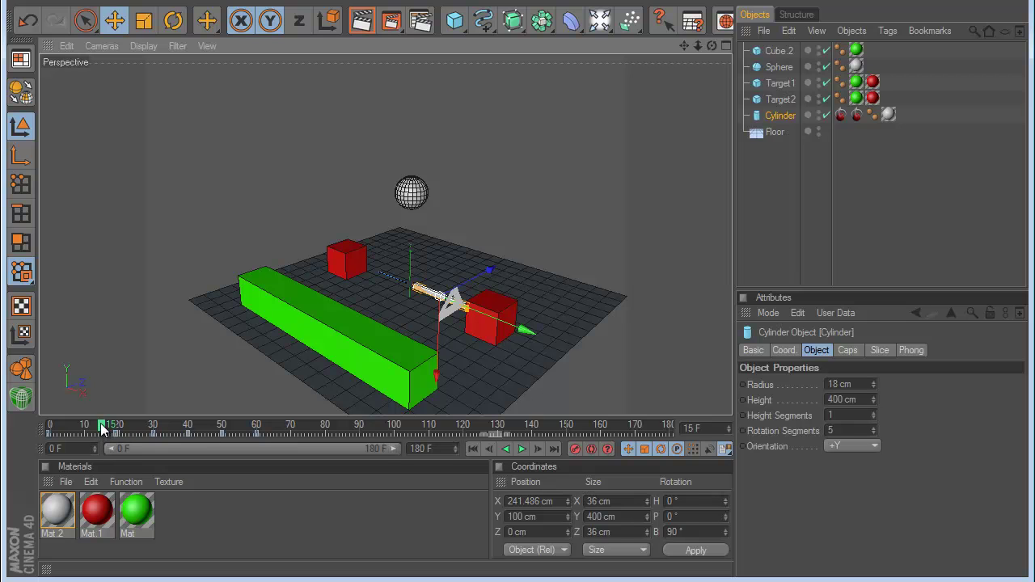
left_click_drag(103, 429, 349, 439)
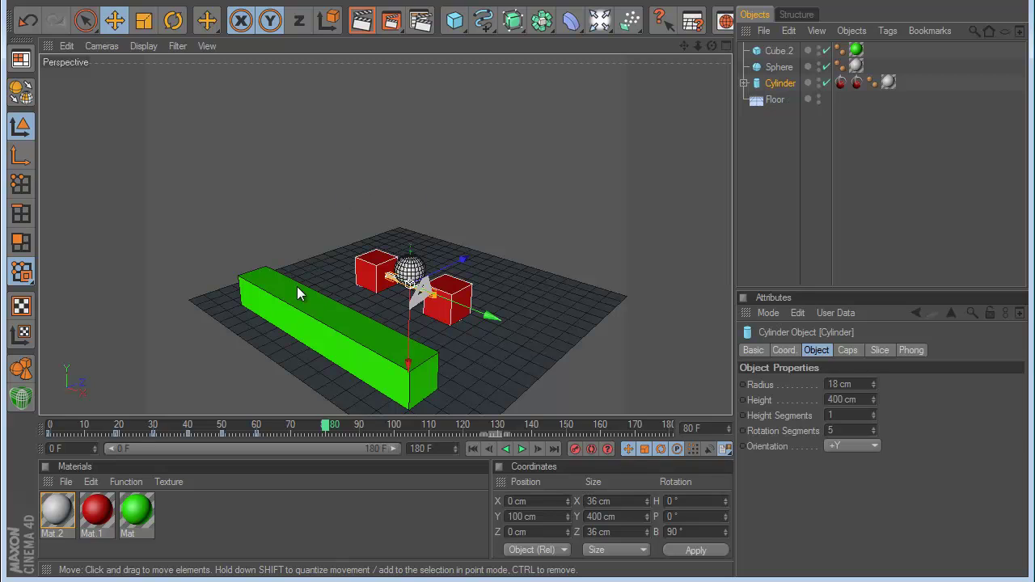
left_click(480, 448)
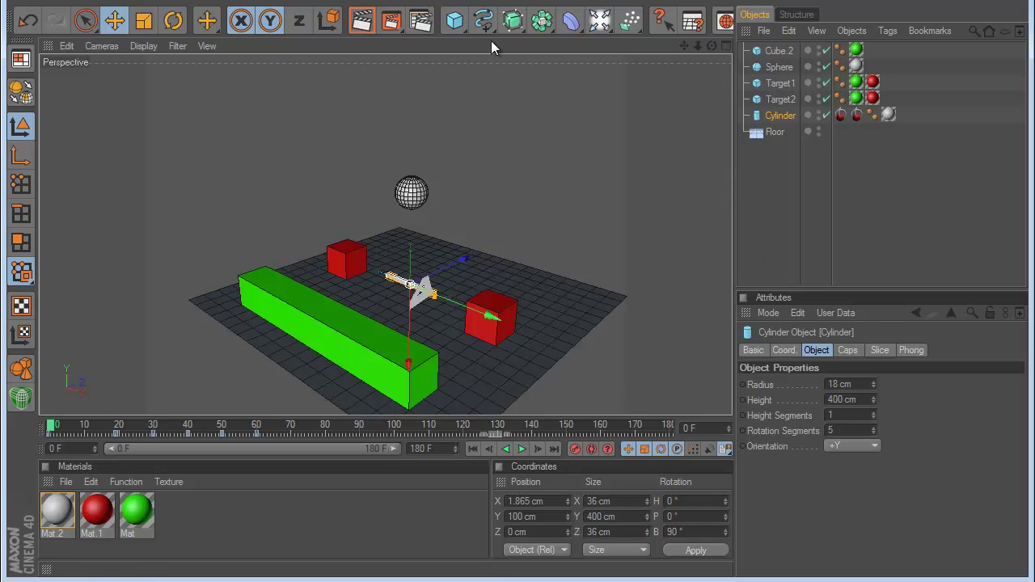
Step: Add a null object and name it Pivot
left_click(71, 3)
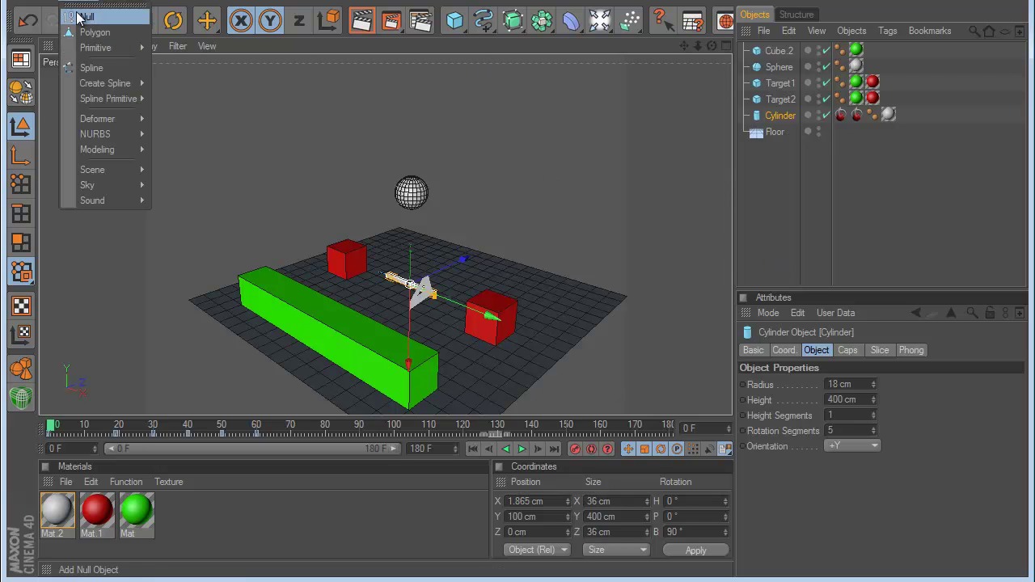
left_click(84, 16)
double_click(775, 50)
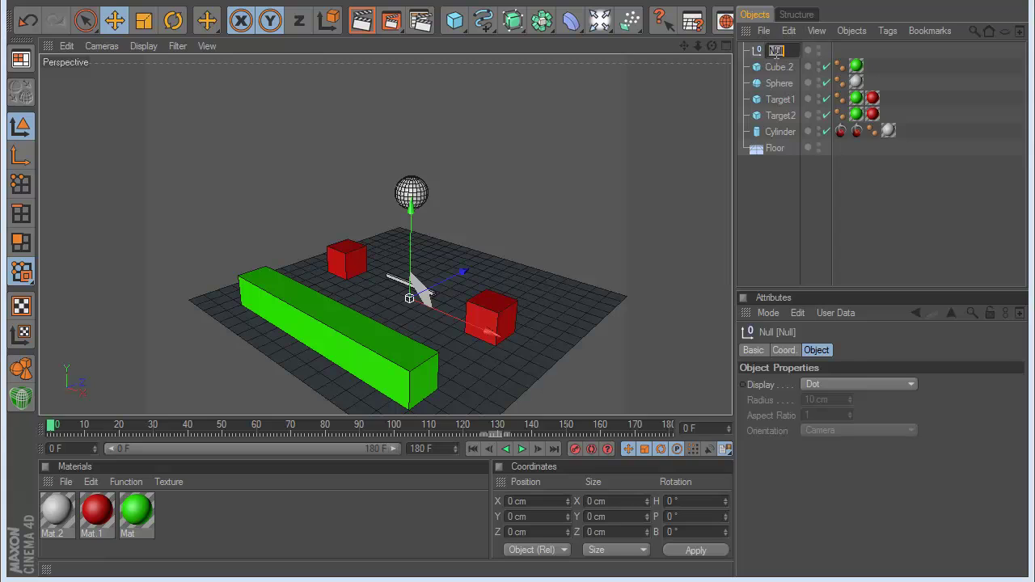
type("Pivot")
key("Return")
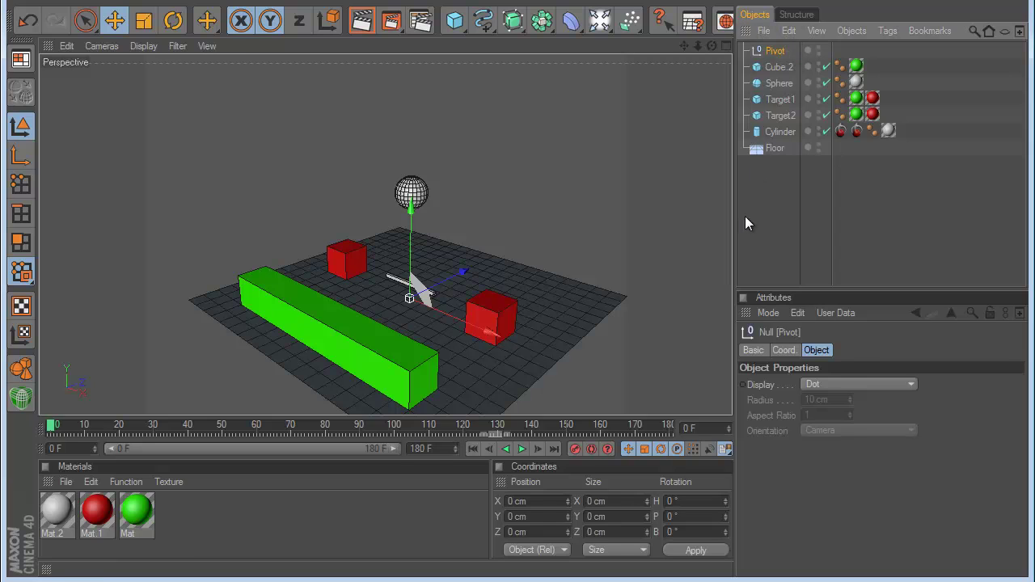
Step: Make the Cylinder a child of the Pivot null
left_click(781, 132)
left_click_drag(778, 138, 758, 51)
left_click(795, 184)
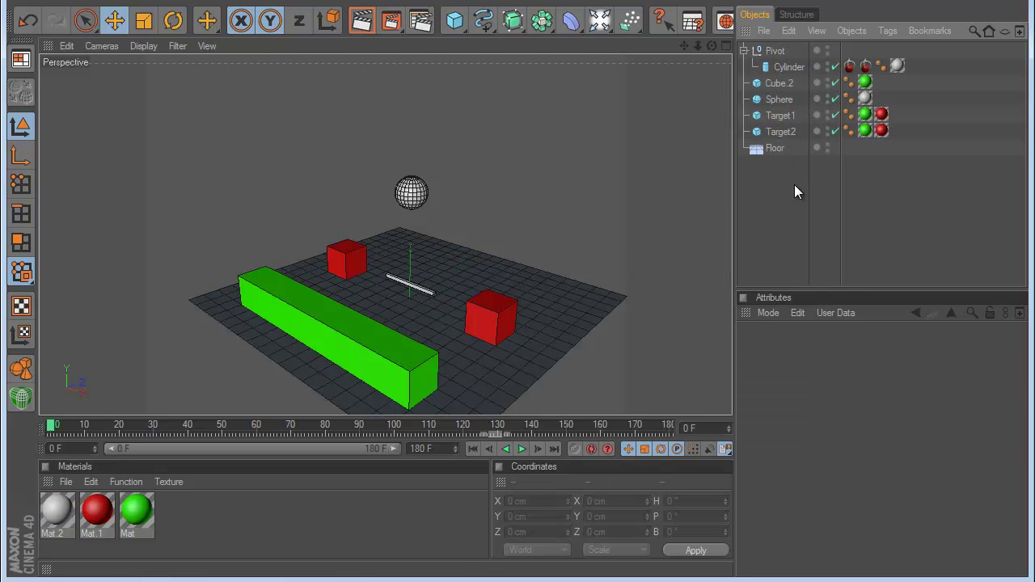
left_click(769, 50)
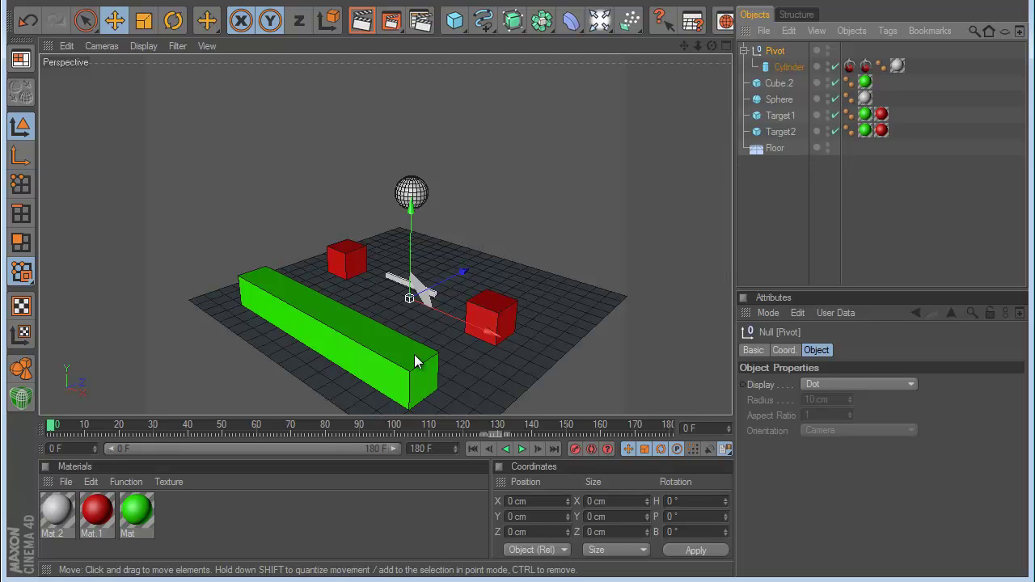
Step: Add an EasyParent tag to the Sphere and clear the selection
left_click(779, 99)
right_click(780, 98)
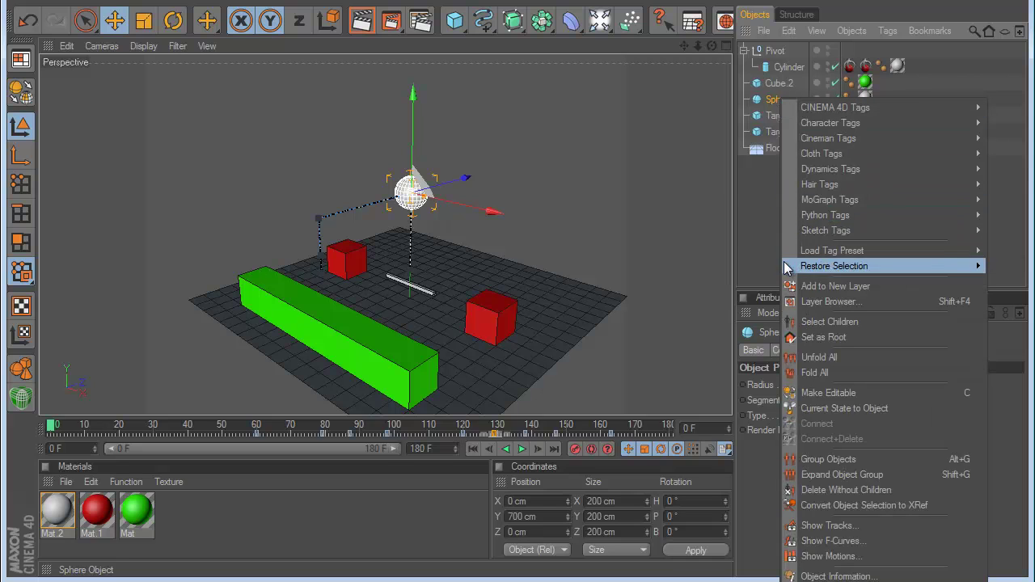
mouse_move(809, 215)
left_click(732, 261)
left_click(627, 373)
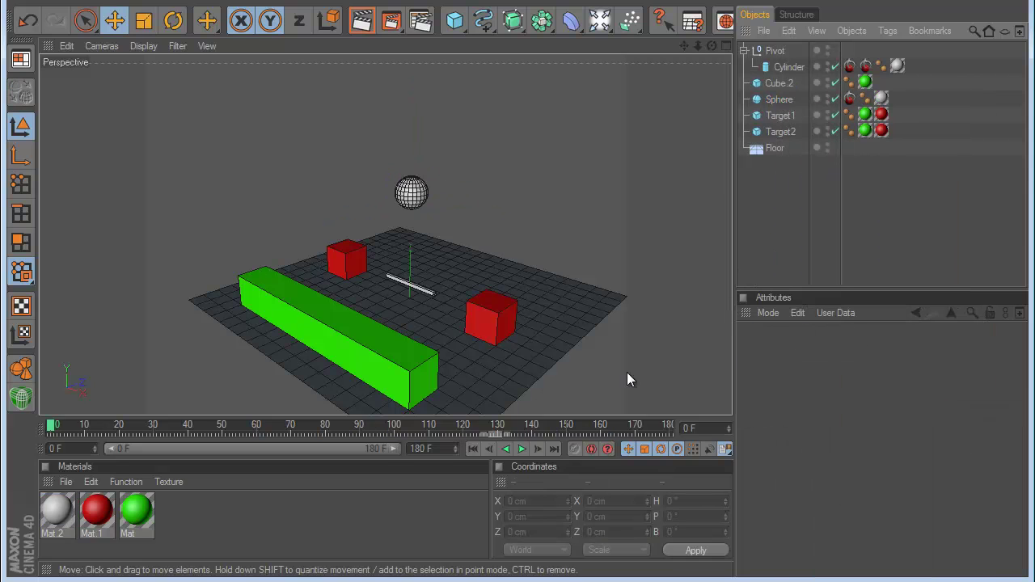
Step: Advance the animation to frame 79 and set the target of the Sphere's EasyParent tag to the Pivot null
left_click(522, 449)
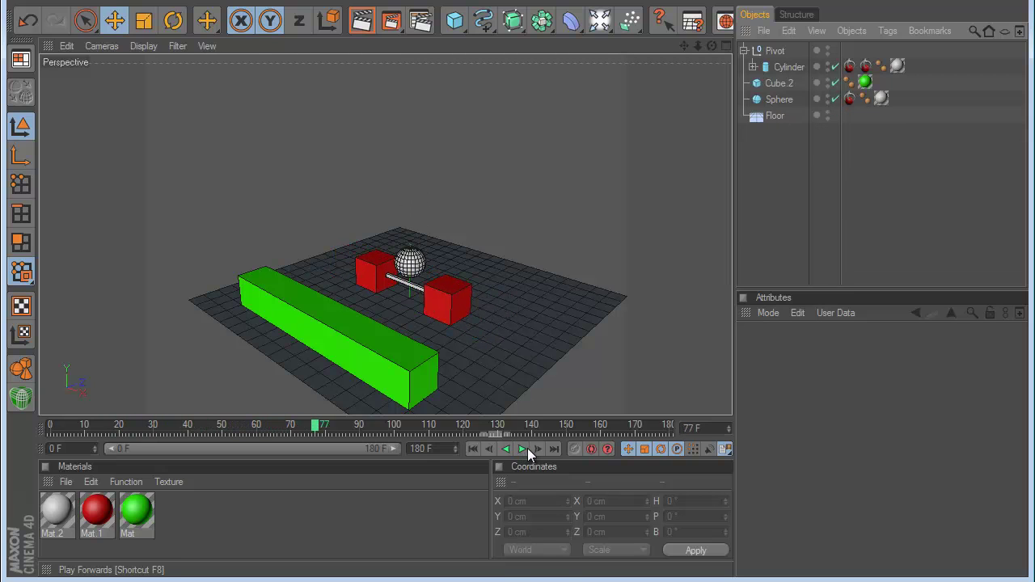
left_click(525, 448)
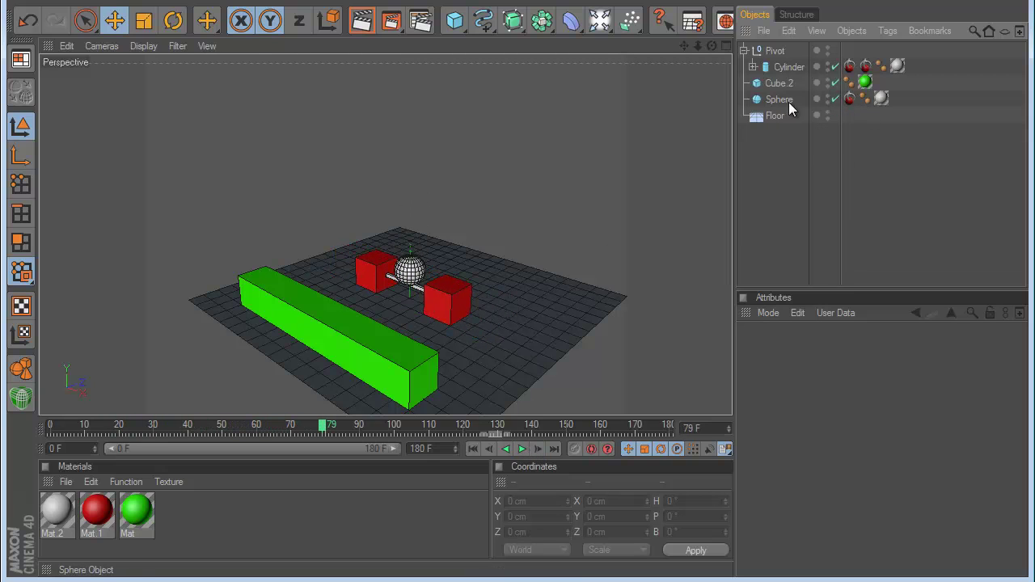
left_click(850, 98)
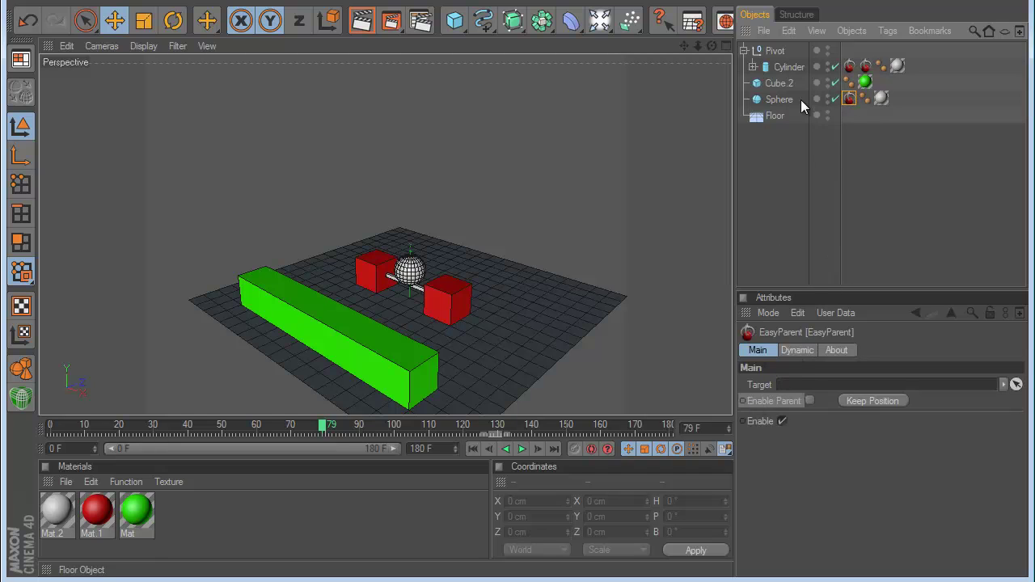
left_click_drag(775, 51, 810, 391)
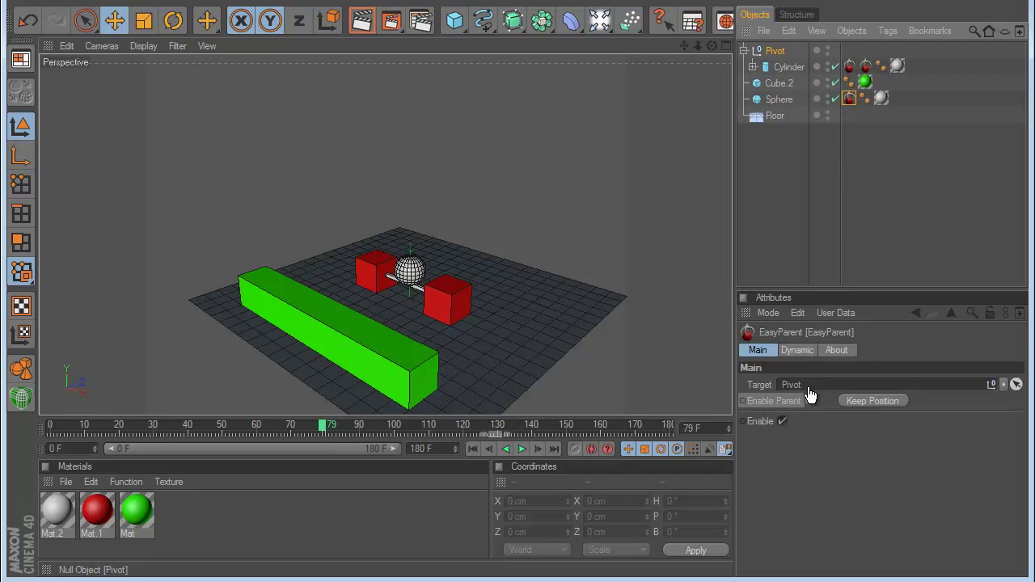
Step: Keyframe Enable Parent on the Sphere's EasyParent tag as off at frame 79 and as on at frame 80
left_click(741, 401, "ctrl")
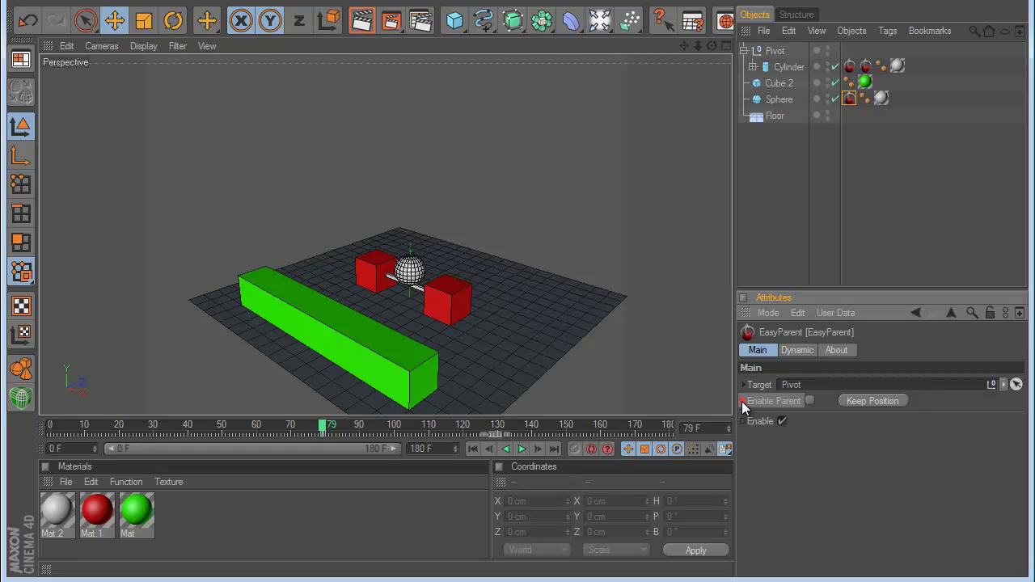
left_click(538, 449)
left_click(810, 401)
left_click(741, 402, "ctrl")
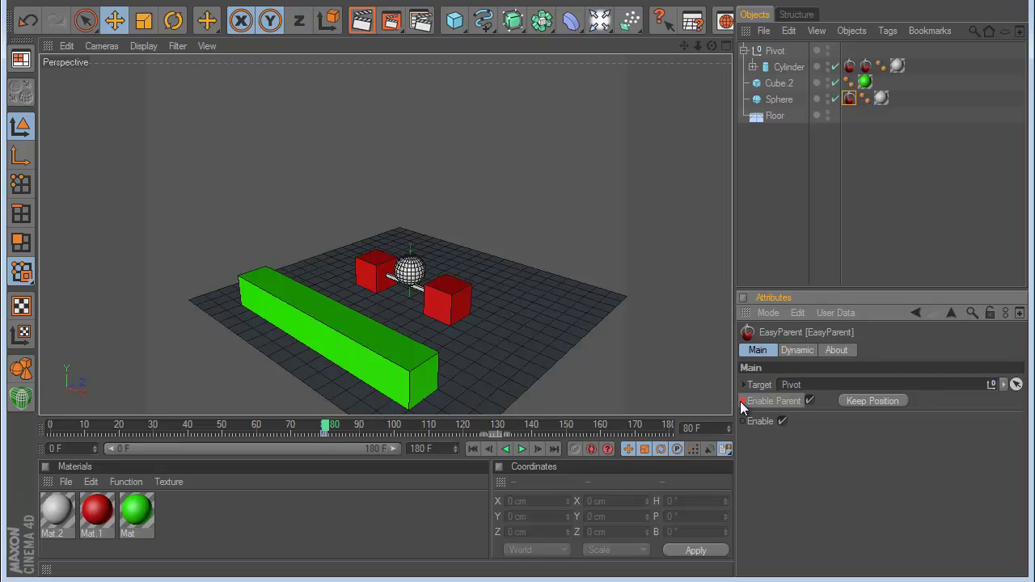
Step: Play the animation from the start to review how the sphere carries the cylinder and both red cubes
left_click(473, 449)
left_click(522, 449)
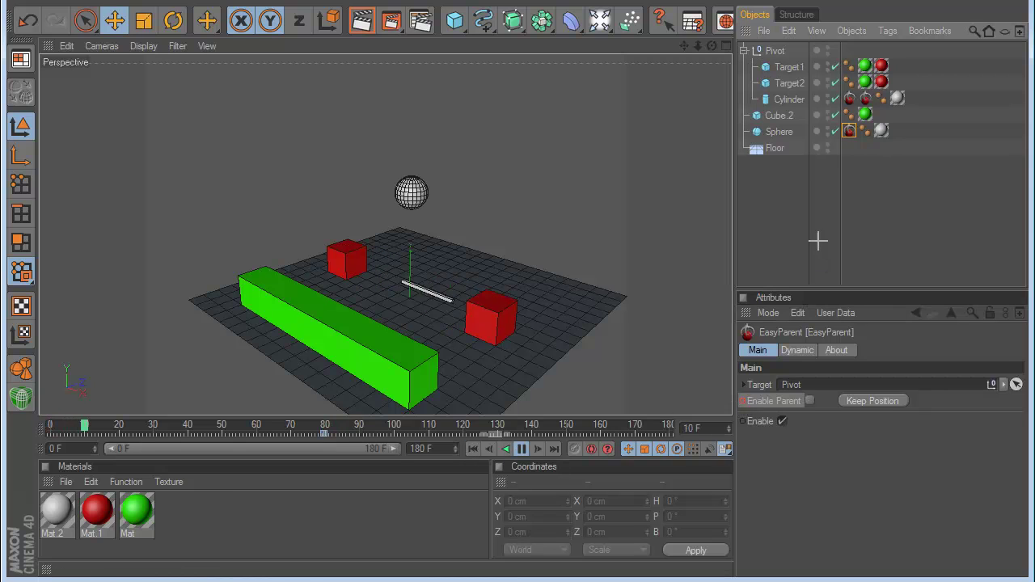
left_click(522, 449)
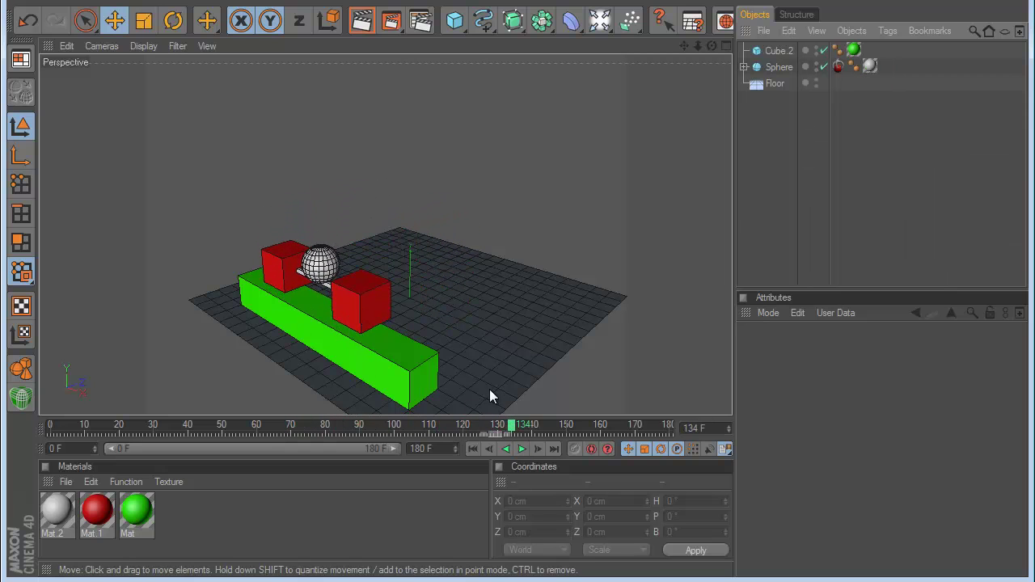
Step: Keyframe Enable Parent on the Sphere's EasyParent tag as off at frame 129
left_click_drag(508, 424, 493, 425)
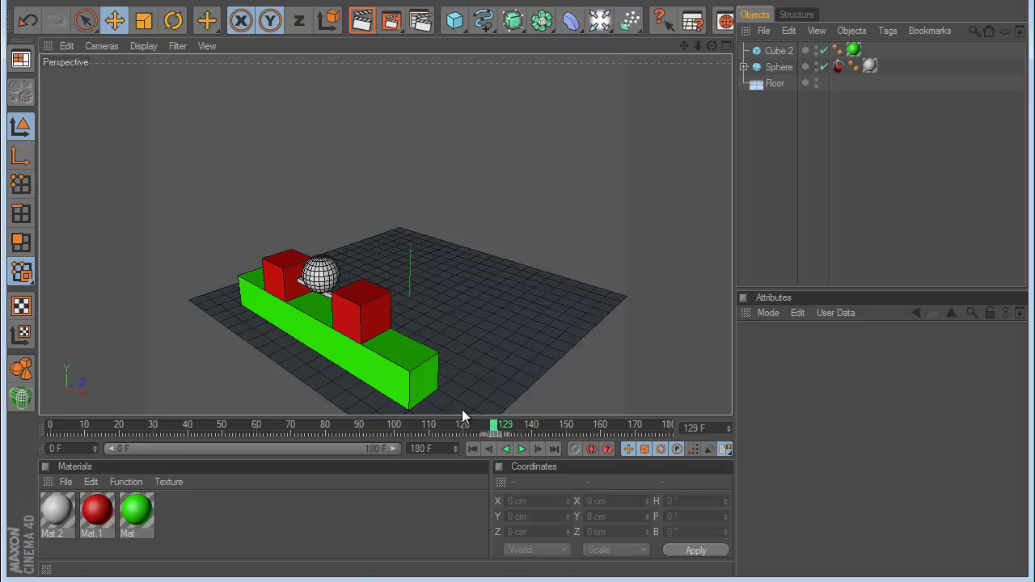
left_click(838, 68)
left_click(810, 402)
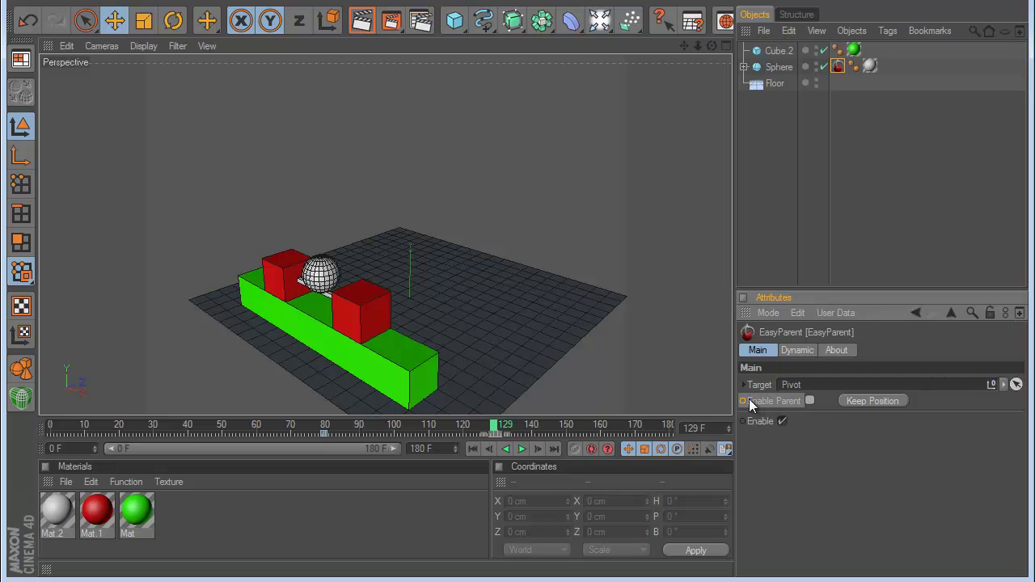
Step: Play the animation from the start to review how the sphere releases the cylinder and cubes on the green block
left_click(488, 450)
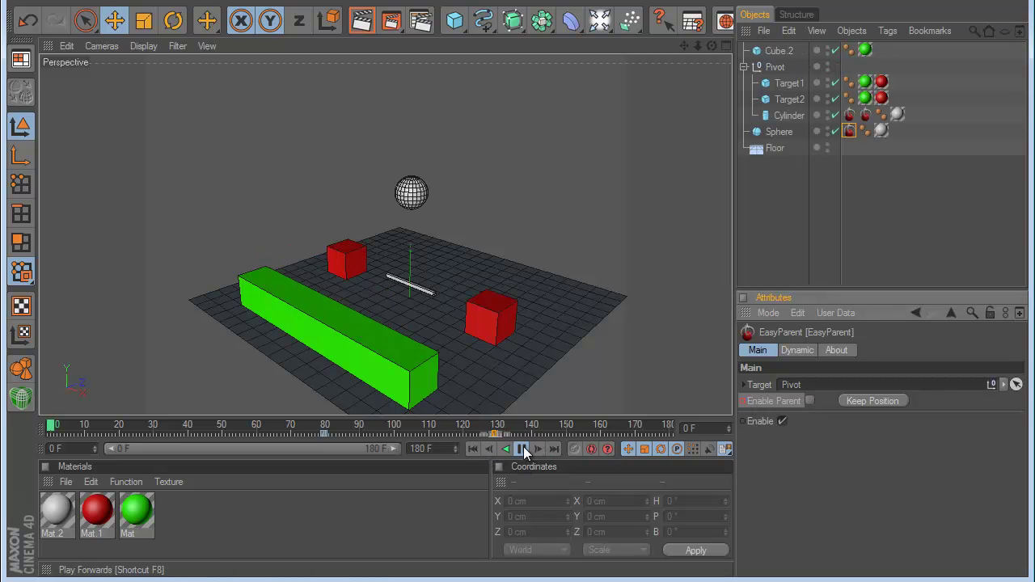
left_click(522, 449)
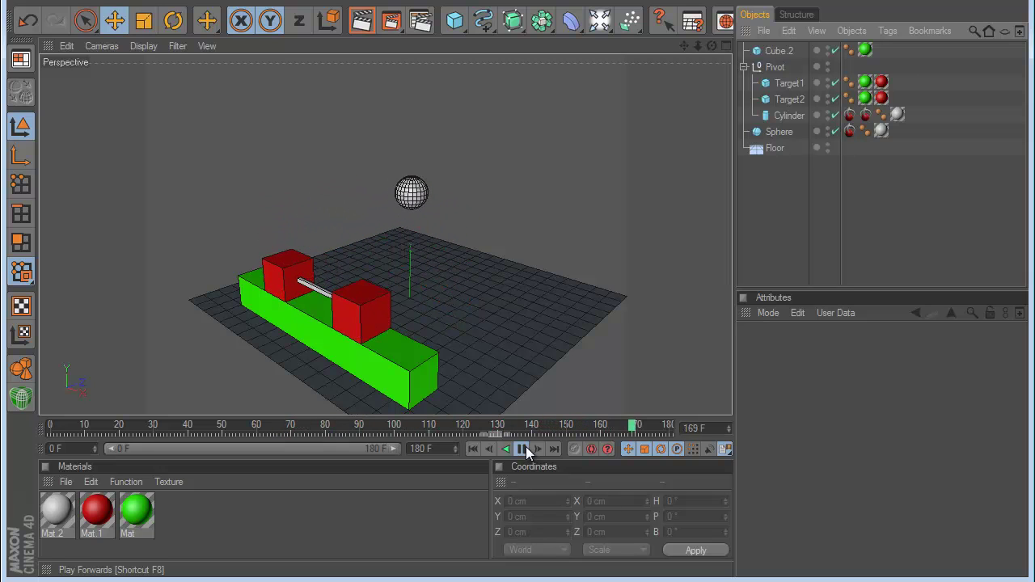
left_click(522, 449)
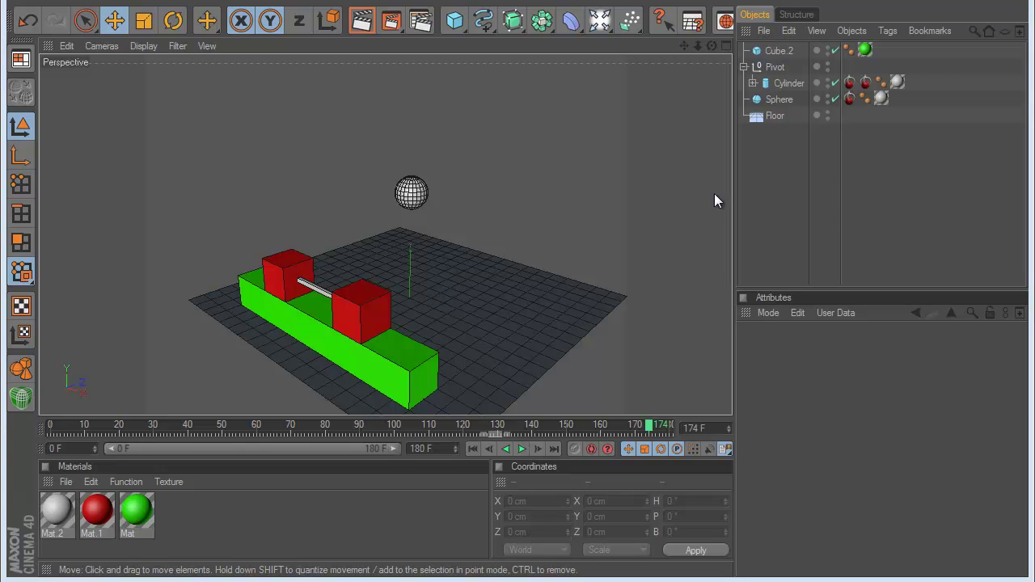
Step: Switch to the open scene Example_4.c4d and play its animation, returning to frame 0
left_click(617, 1)
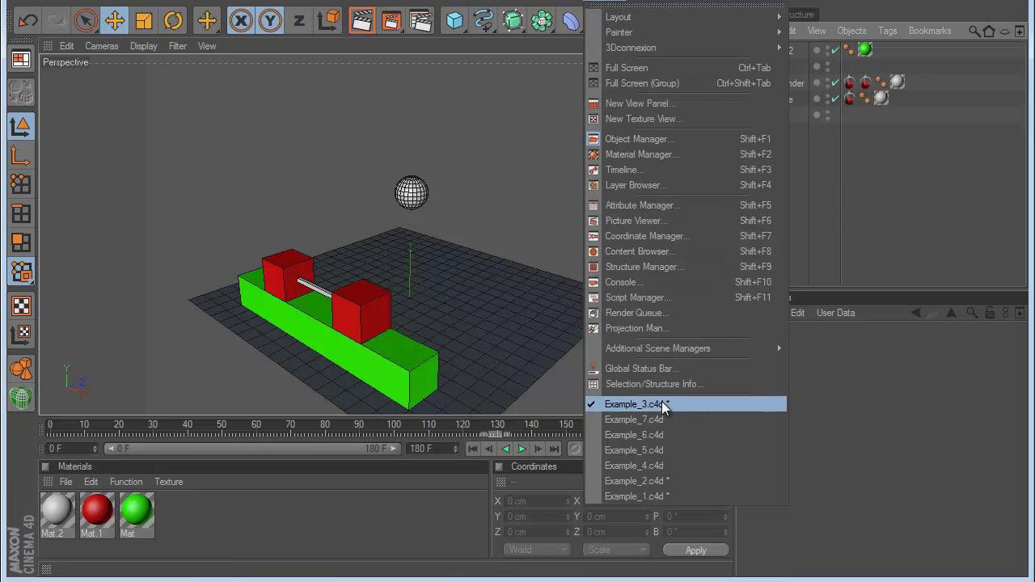
left_click(661, 461)
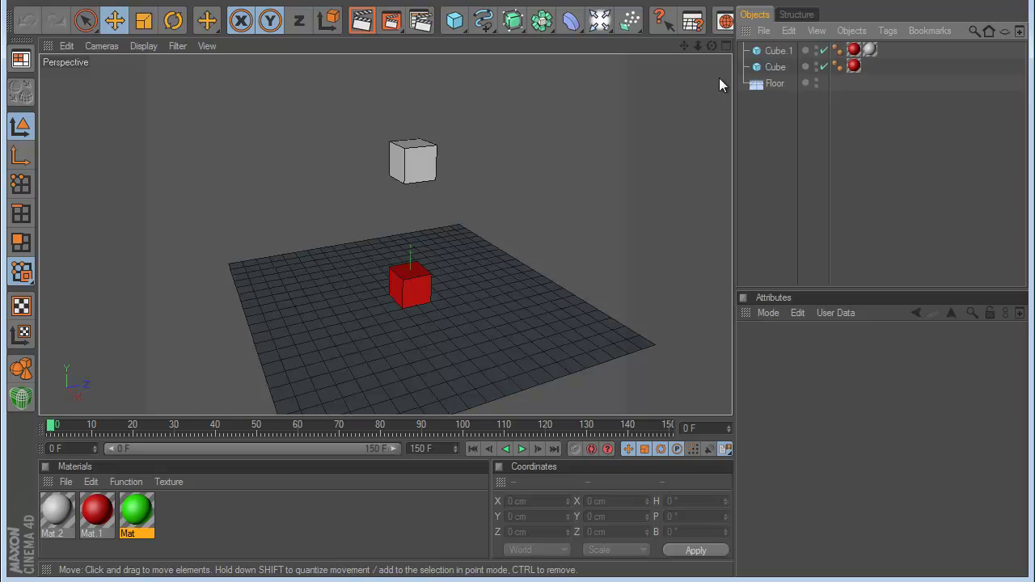
left_click(523, 449)
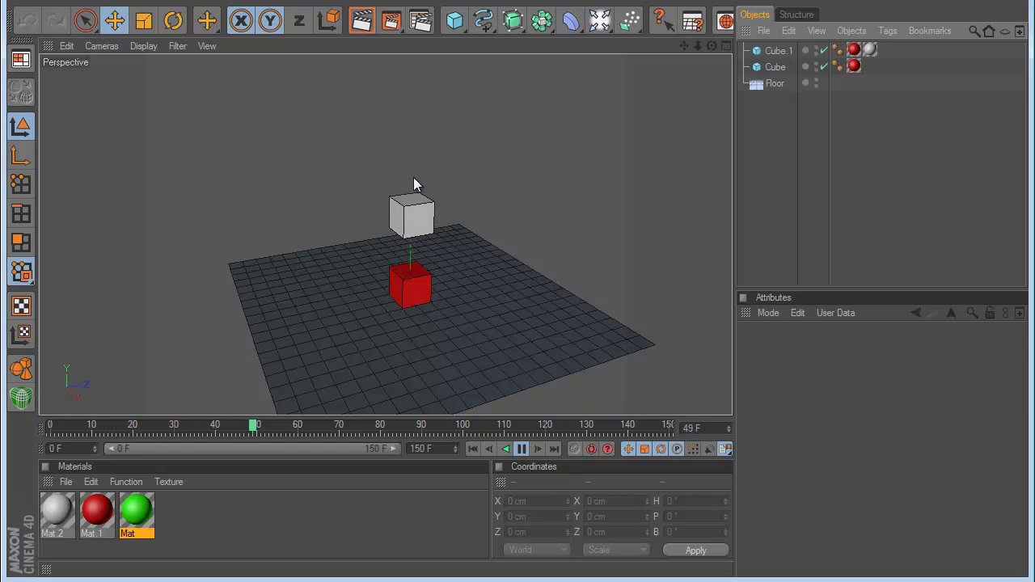
left_click(522, 449)
left_click(473, 448)
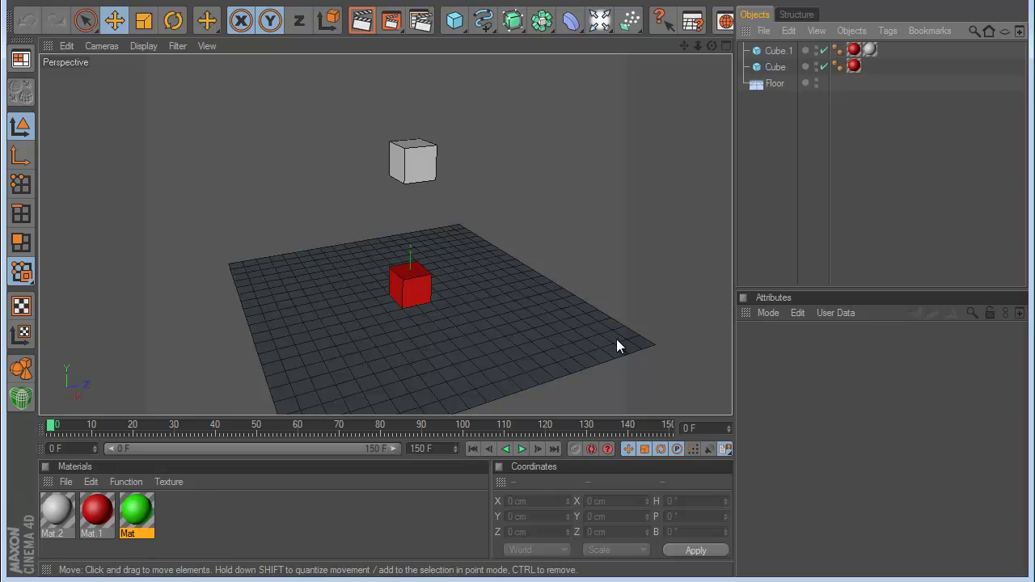
Step: At frame 20, add an EasyParent tag to the white Cube.1 and set its target to the red Cube
left_click(521, 449)
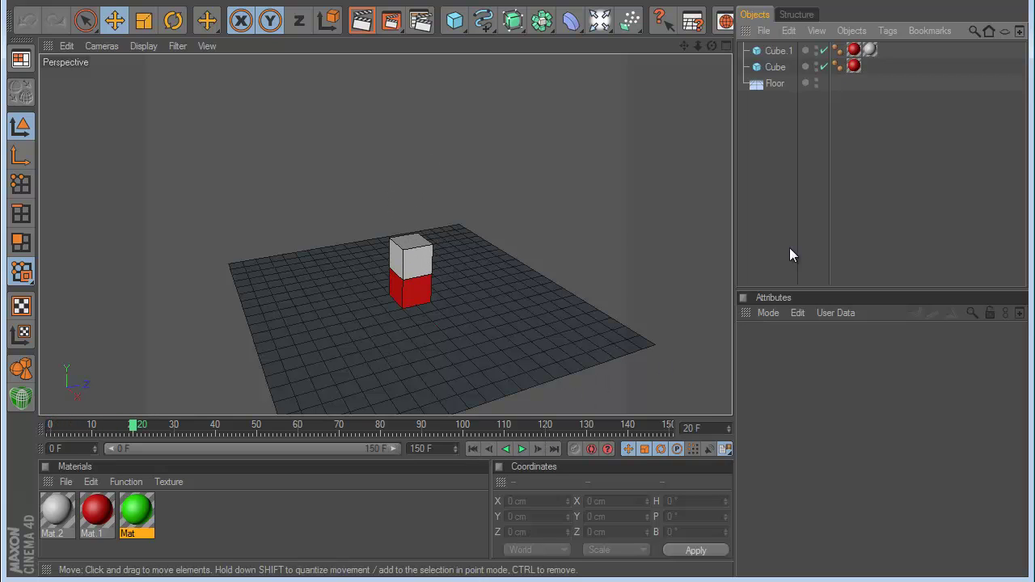
left_click(775, 67)
left_click(779, 51)
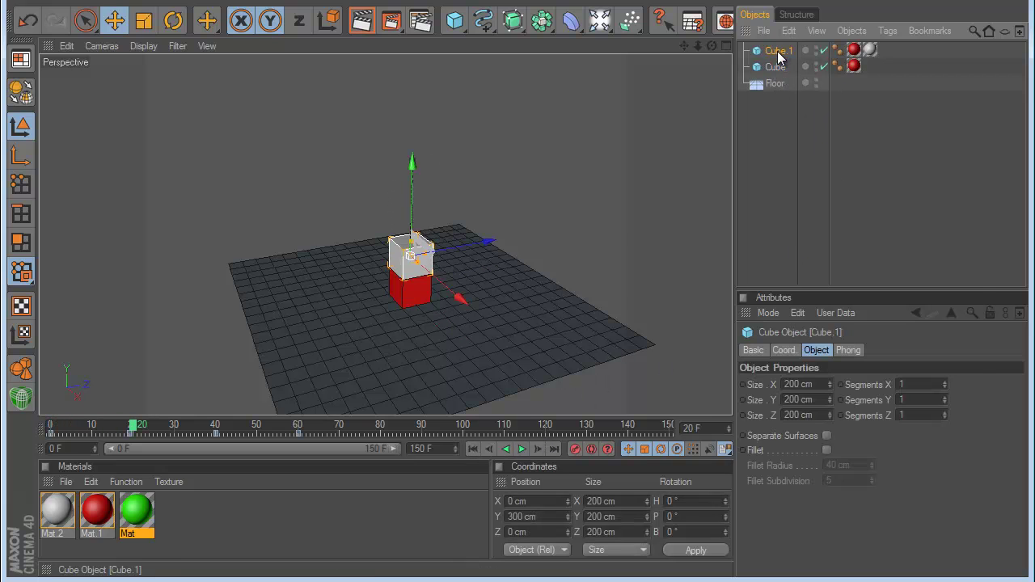
right_click(778, 51)
mouse_move(851, 176)
left_click(745, 231)
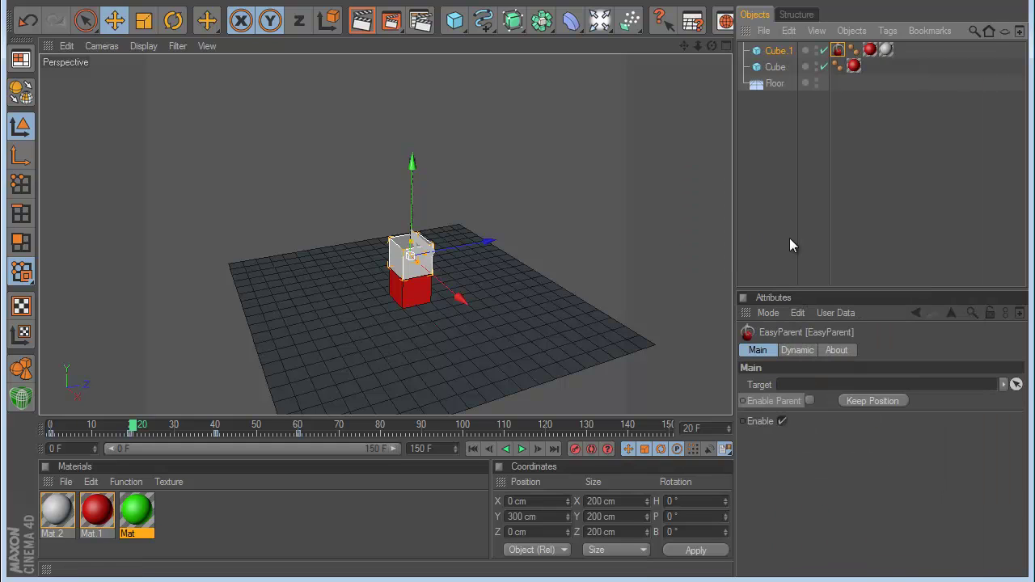
left_click(1016, 385)
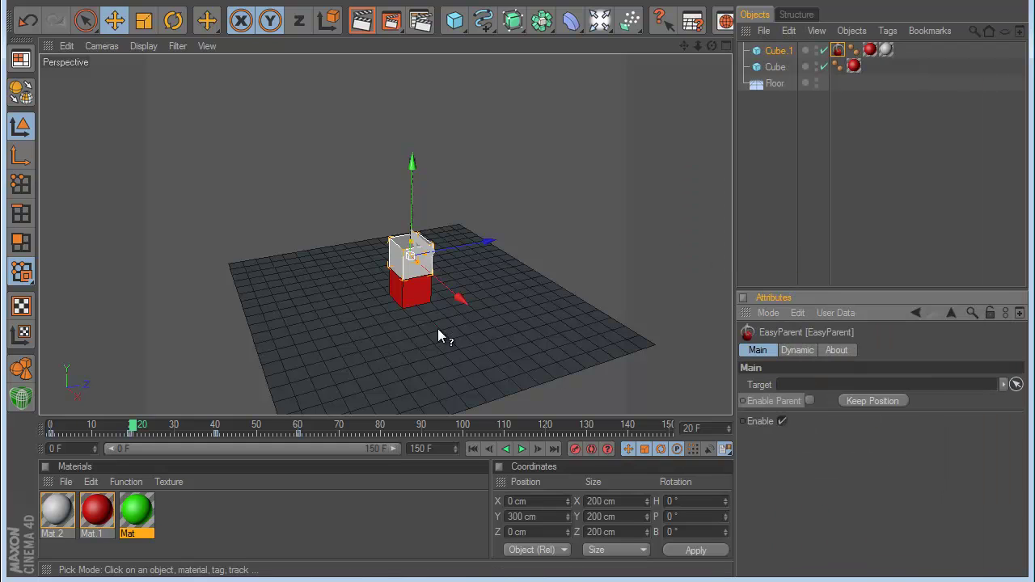
left_click(421, 304)
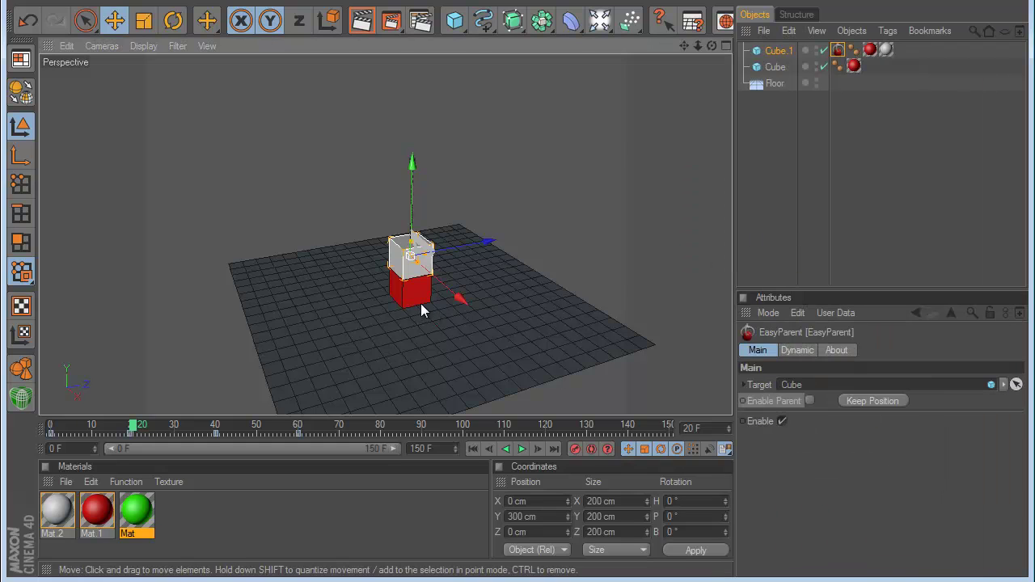
Step: Keyframe Enable Parent on Cube.1's EasyParent tag as off at frame 20 and on one frame further, and play the animation to frame 68
left_click(743, 402)
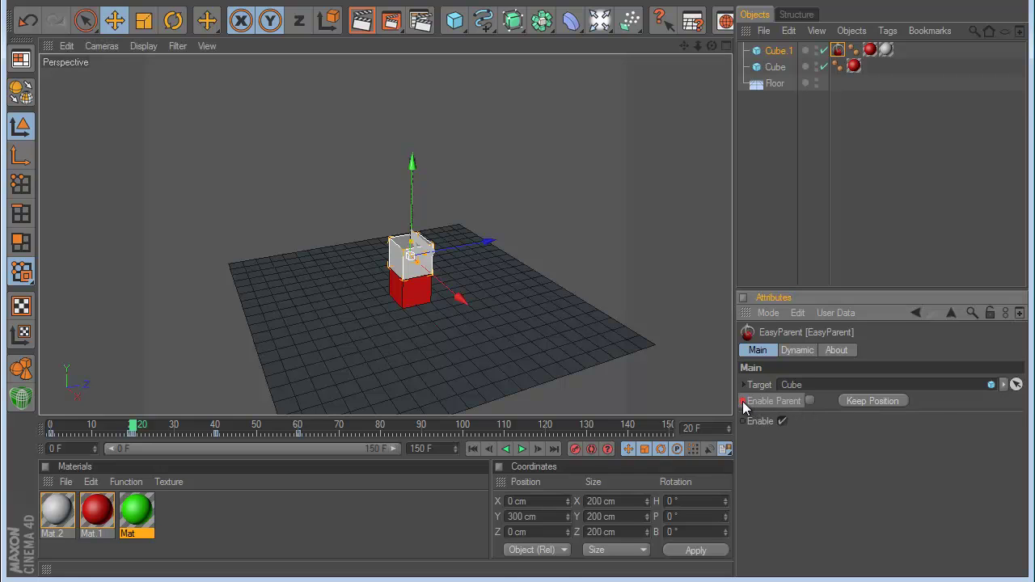
left_click(727, 425)
left_click(524, 449)
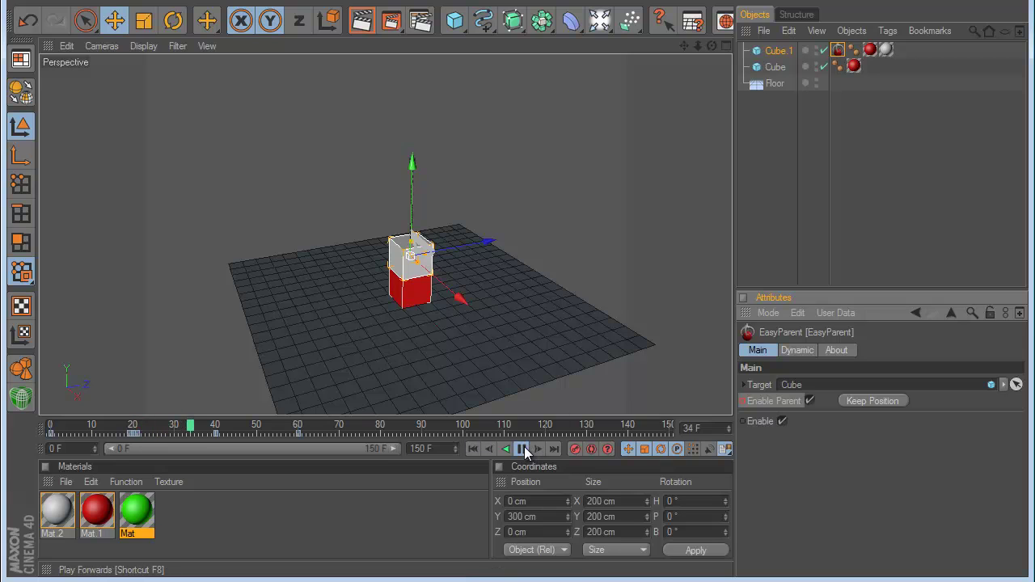
left_click(522, 449)
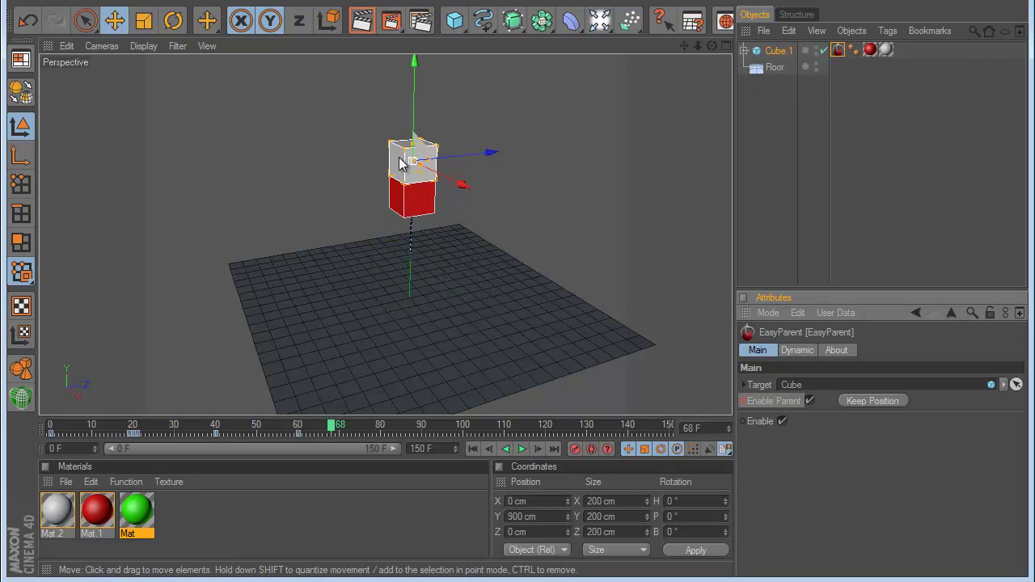
Step: Keyframe Enable Parent as off on Cube.1's EasyParent tag at frame 68 and play the animation from the start
left_click(810, 401)
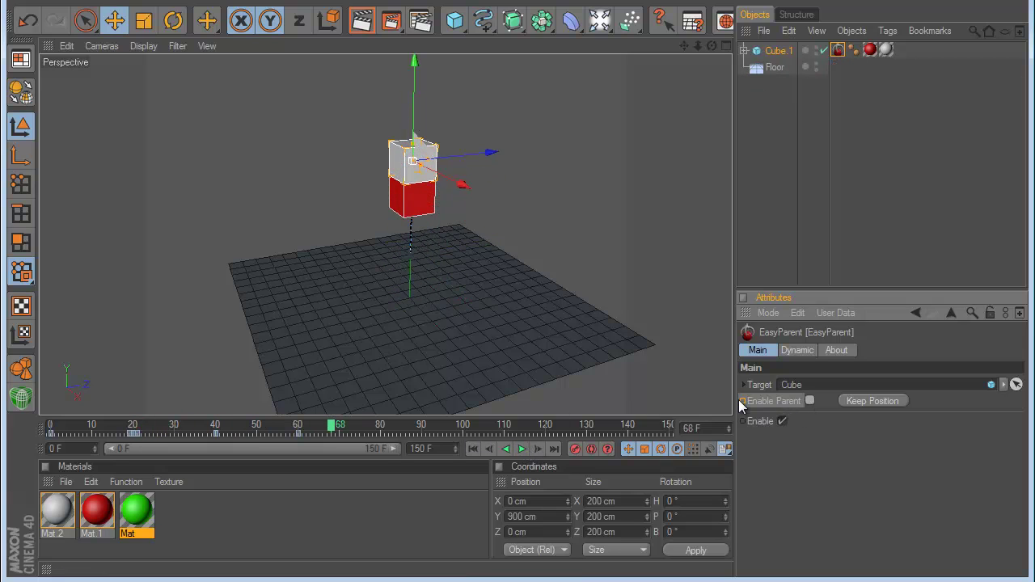
left_click(474, 449)
left_click(522, 449)
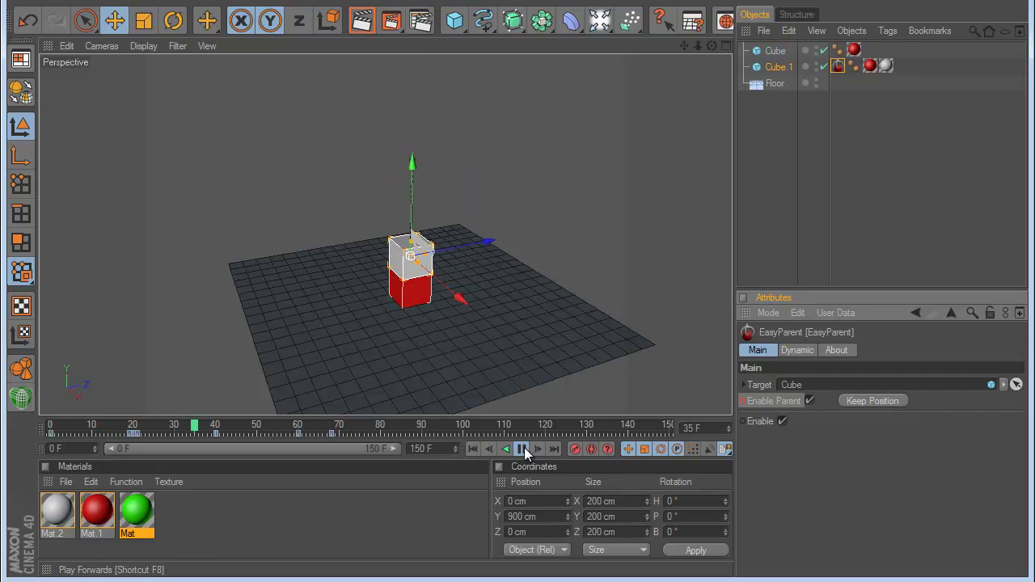
left_click(522, 449)
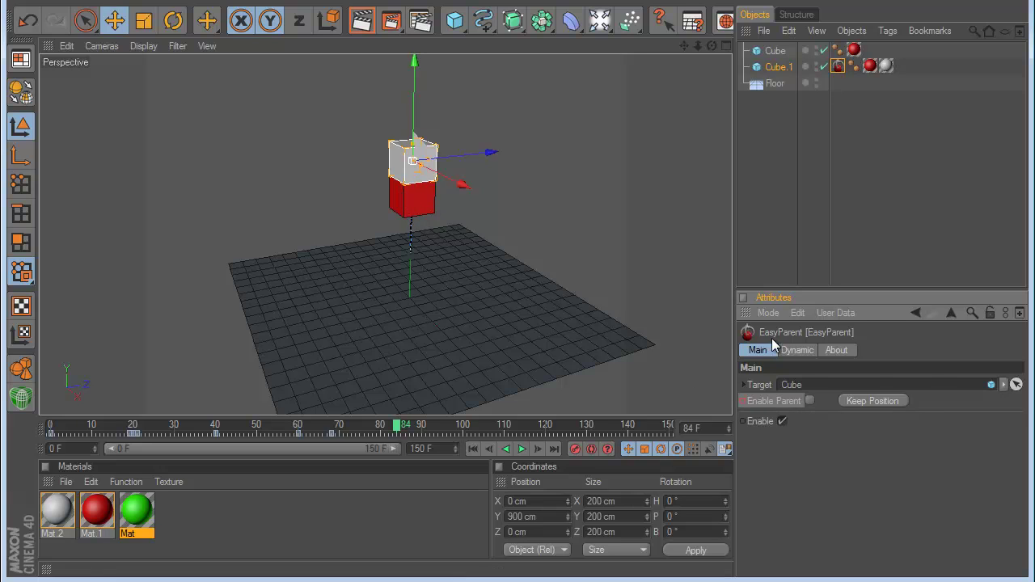
Step: Turn on dynamics in the Dynamic settings of Cube.1's EasyParent tag and play the animation from frame 0
left_click(796, 350)
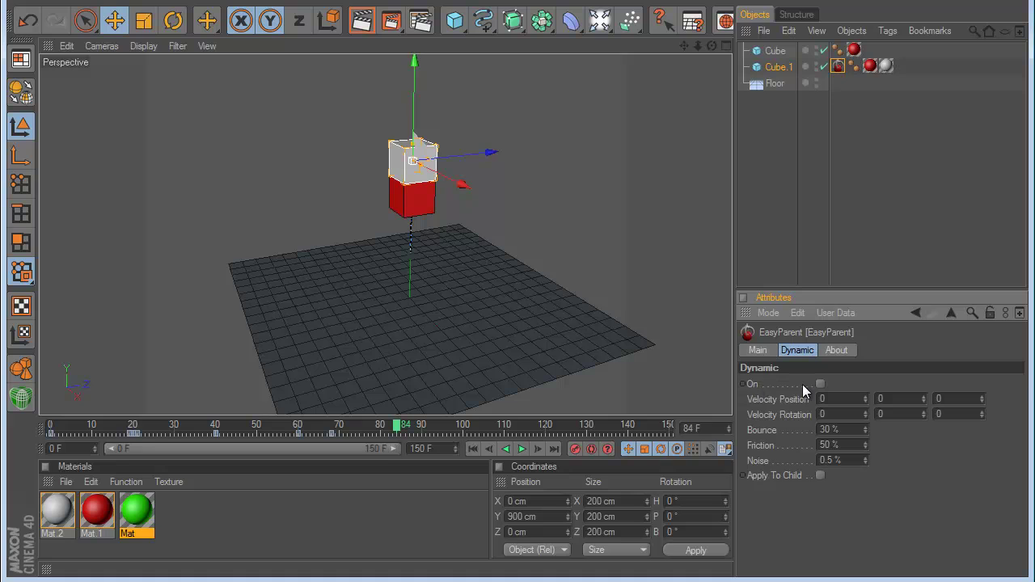
left_click(474, 450)
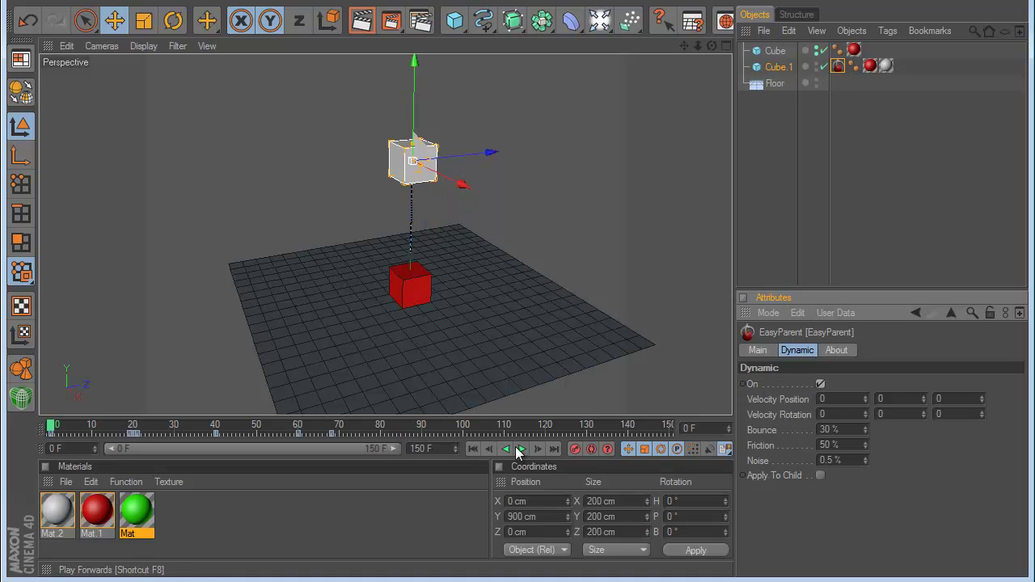
left_click(522, 450)
left_click(741, 195)
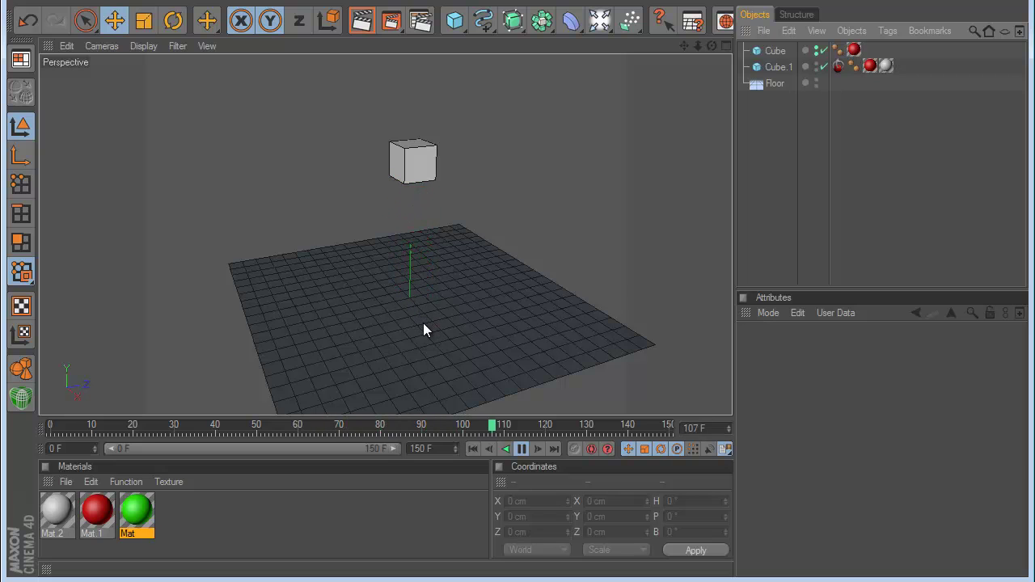
Step: Add a Dynamics tag to the Floor so that it takes part in the dynamics during playback
left_click(409, 304)
right_click(772, 98)
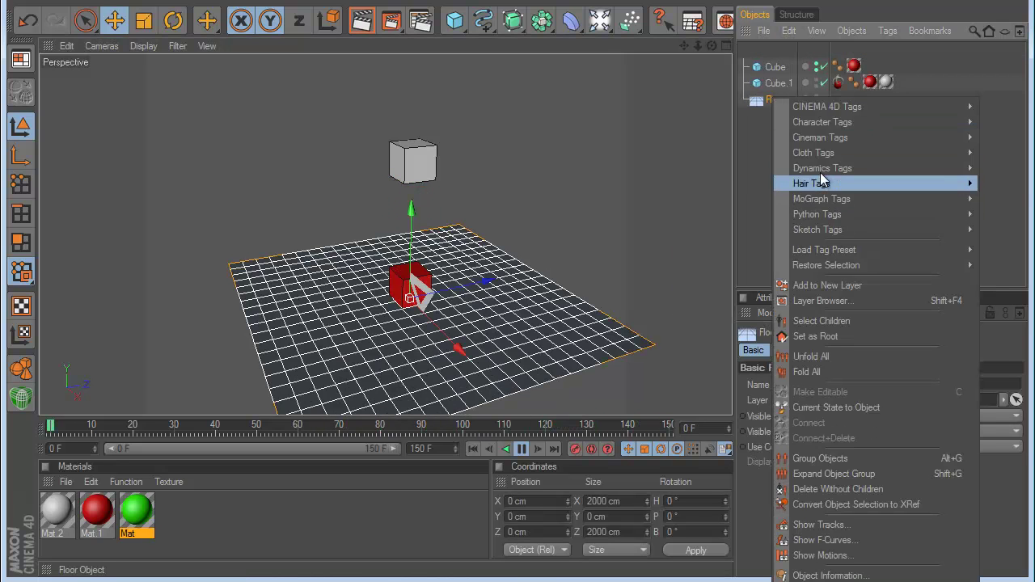
mouse_move(821, 168)
left_click(731, 169)
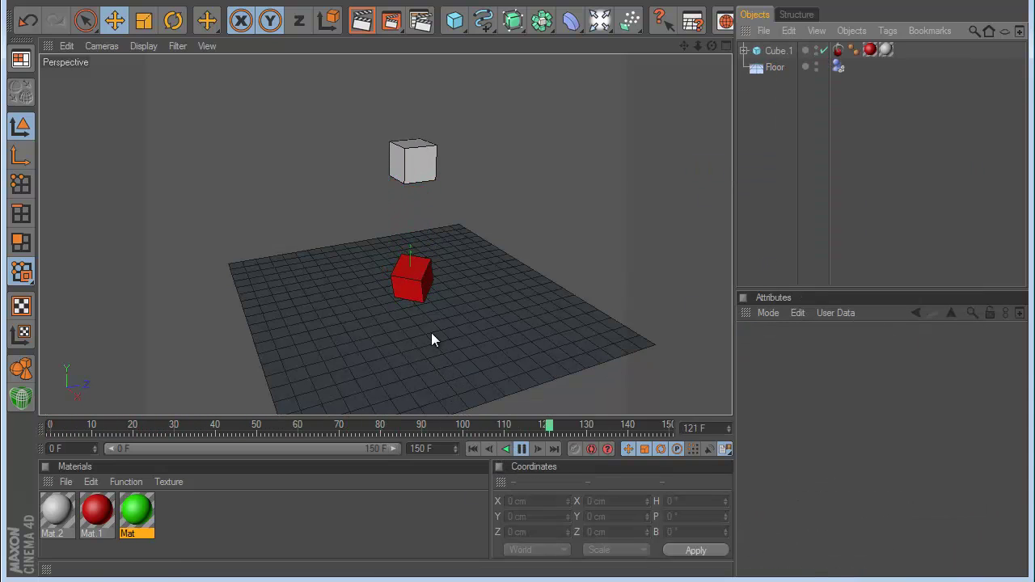
Step: Review the Dynamic settings of Cube.1's EasyParent tag during playback, and return the animation to frame 0
left_click(838, 50)
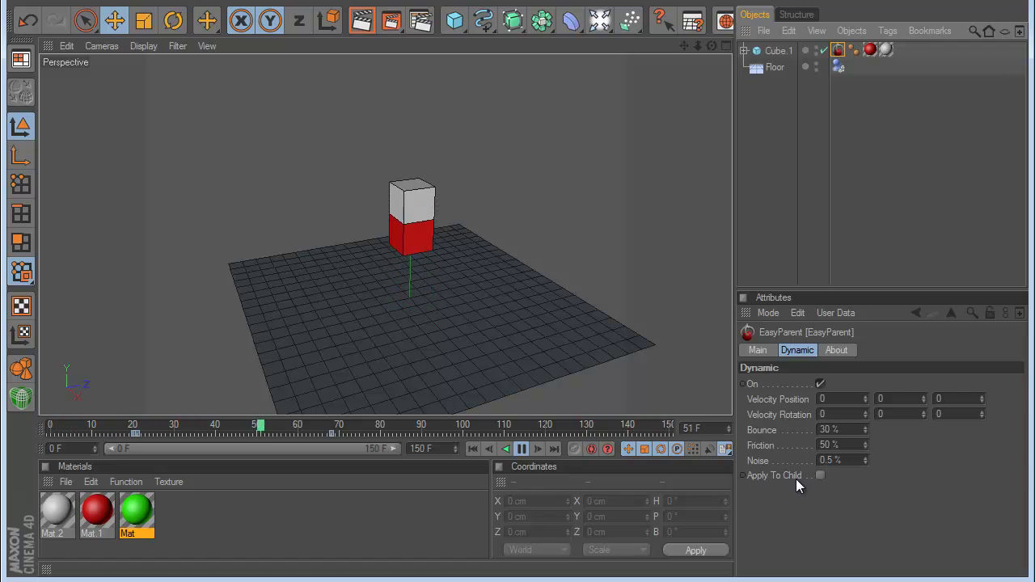
left_click(525, 452)
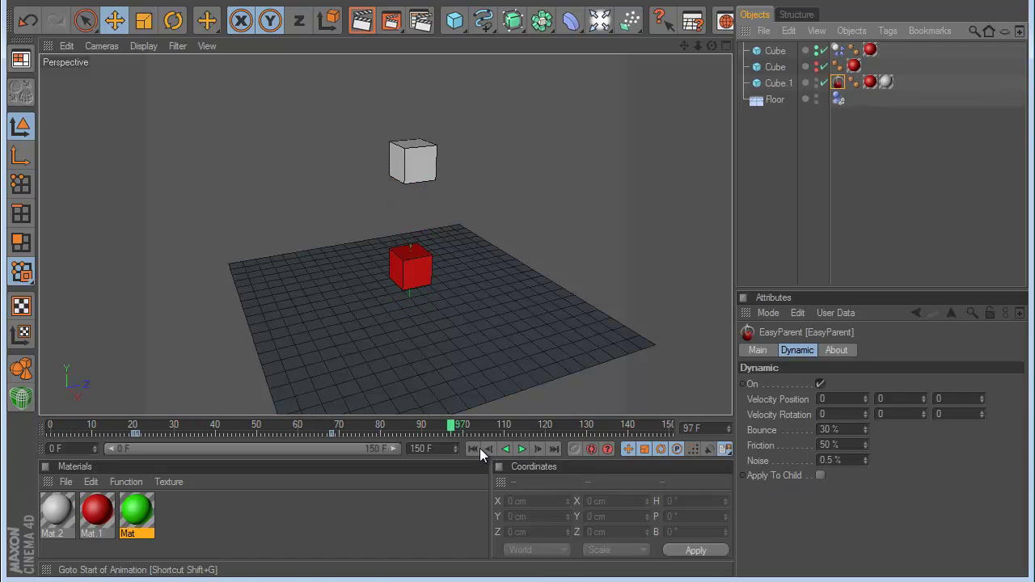
left_click(478, 448)
Step: Break the red Cube into 50 pieces with Catastrophe in Normal mode, and close the plugin window
left_click(443, 349)
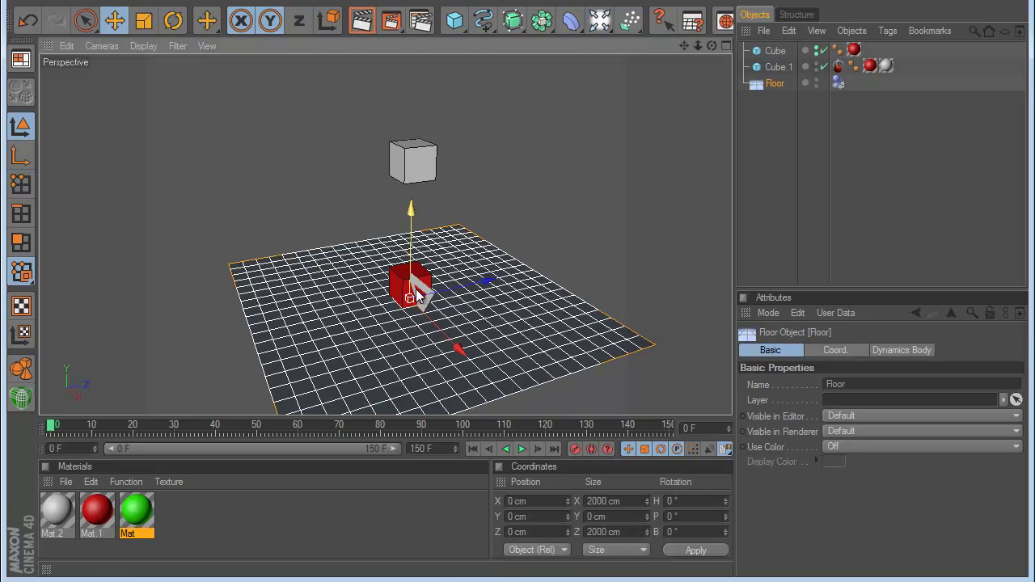
left_click(418, 284)
left_click(572, 3)
left_click(712, 19)
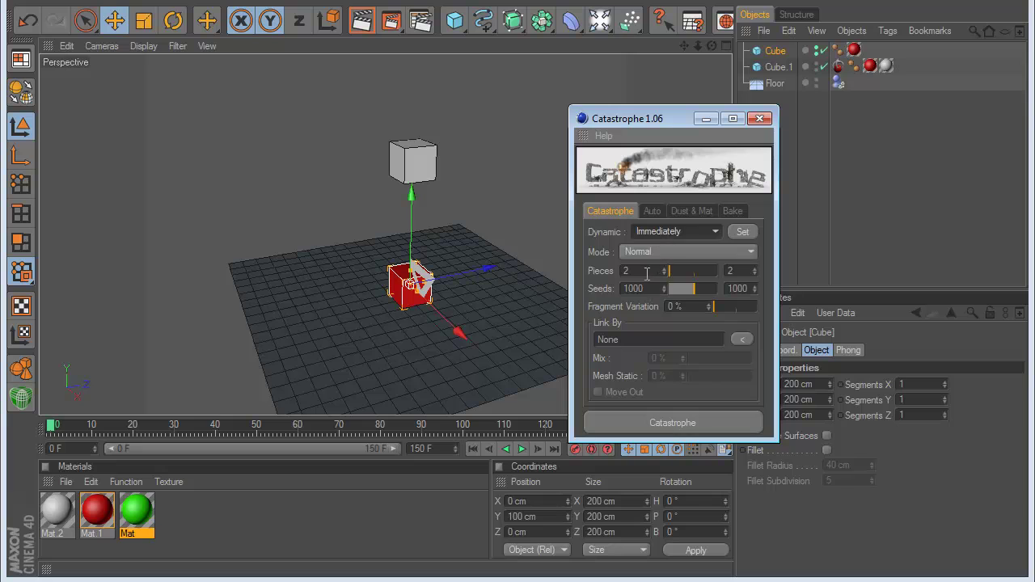
double_click(647, 274)
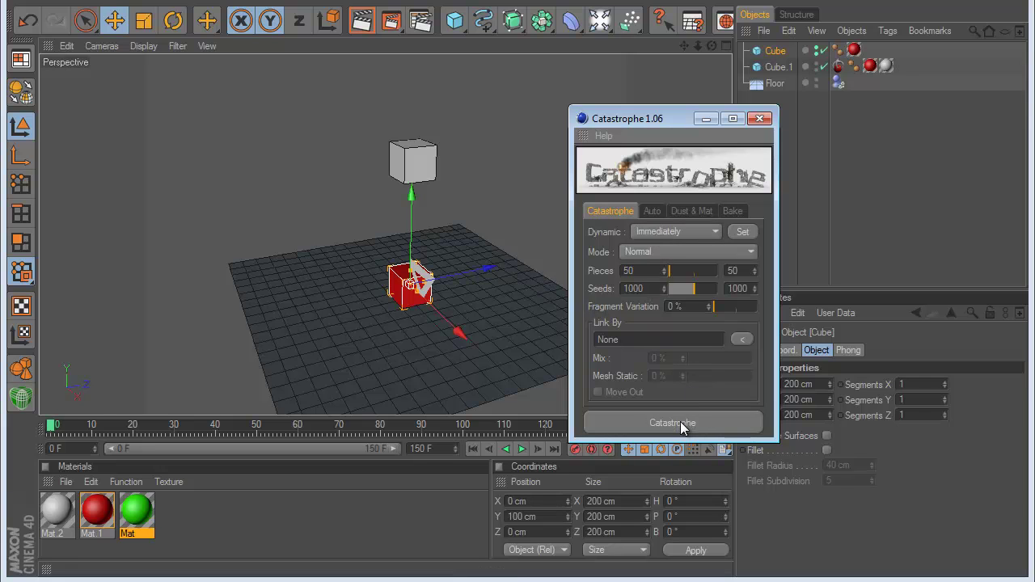
left_click(760, 119)
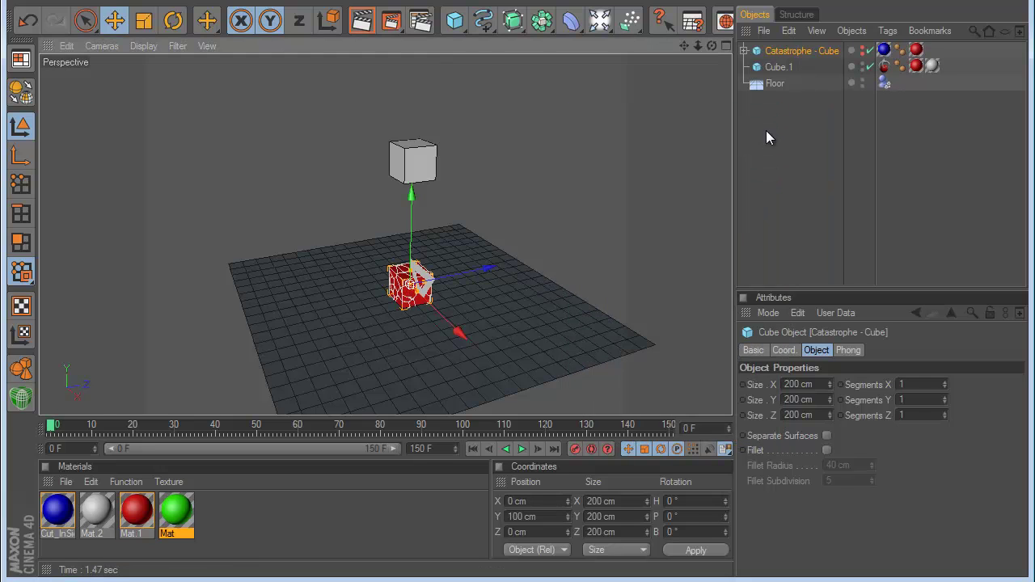
Step: Move the Piece : 50 null out of the Catastrophe - Cube object to the top level, and delete Catastrophe - Cube
left_click(745, 50)
left_click(795, 69)
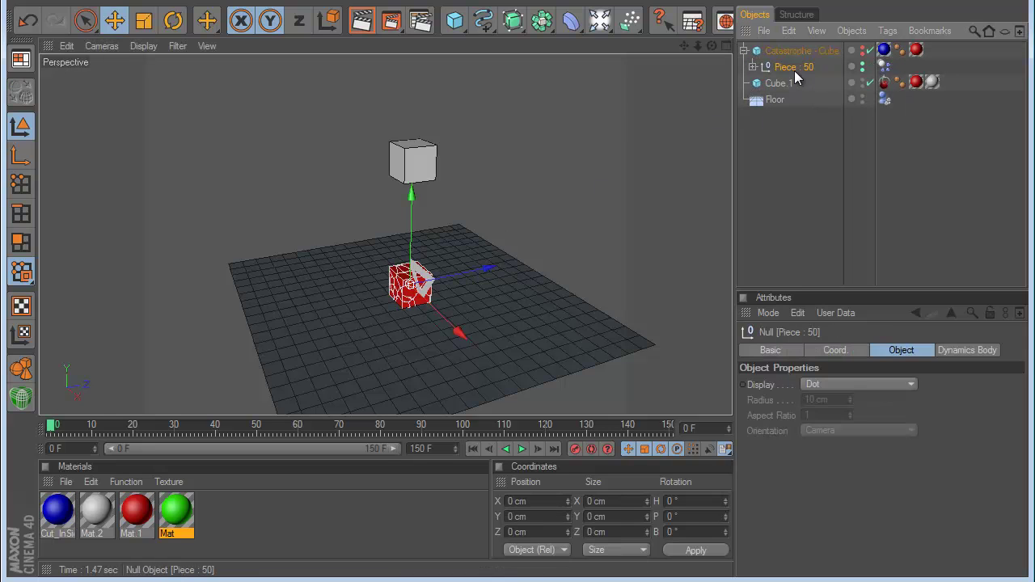
left_click_drag(794, 47, 789, 50)
left_click(788, 67)
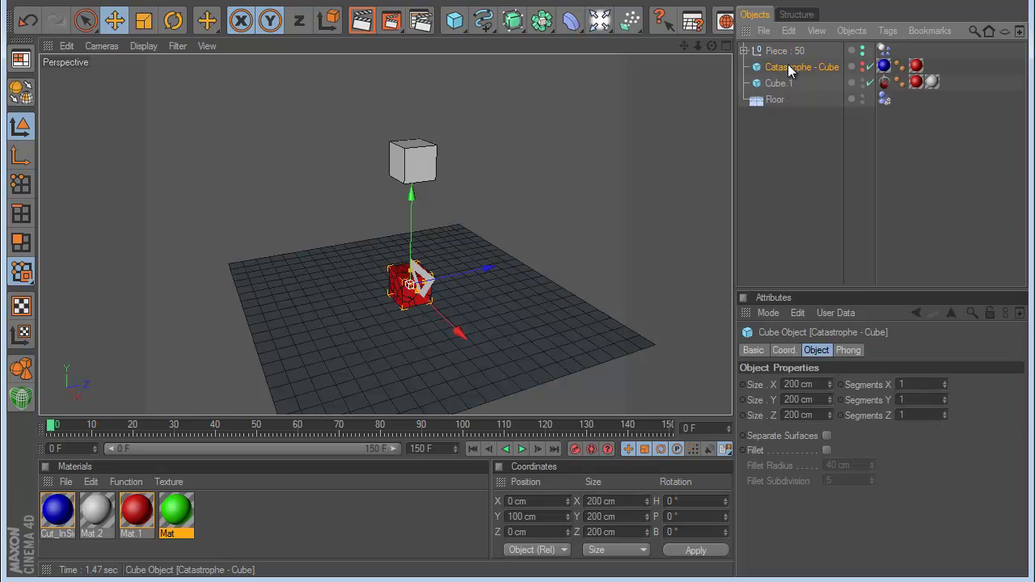
key("Delete")
Step: Set the target of Cube.1's EasyParent tag to the Piece : 50 null and play the animation
left_click(850, 67)
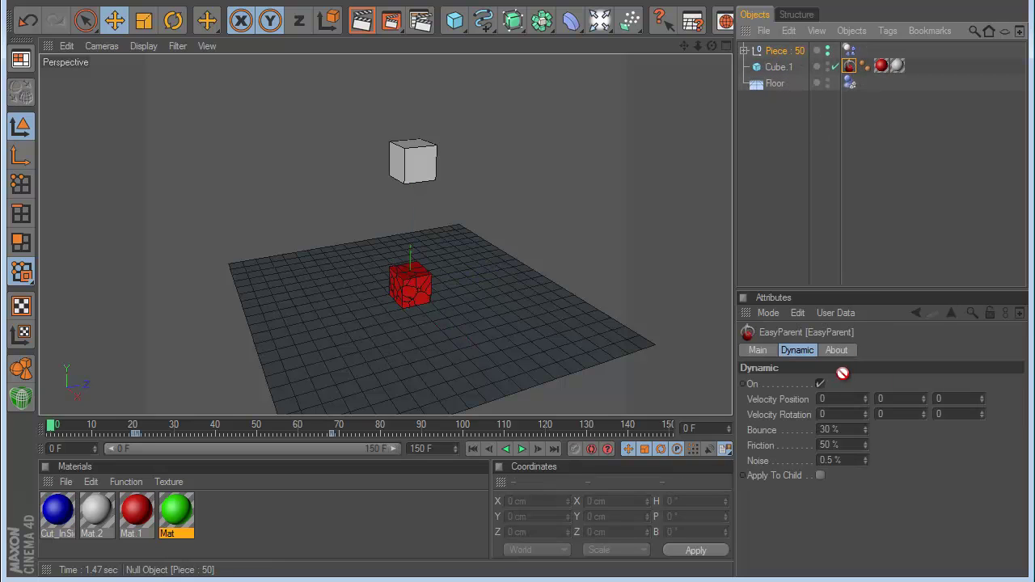
left_click(759, 352)
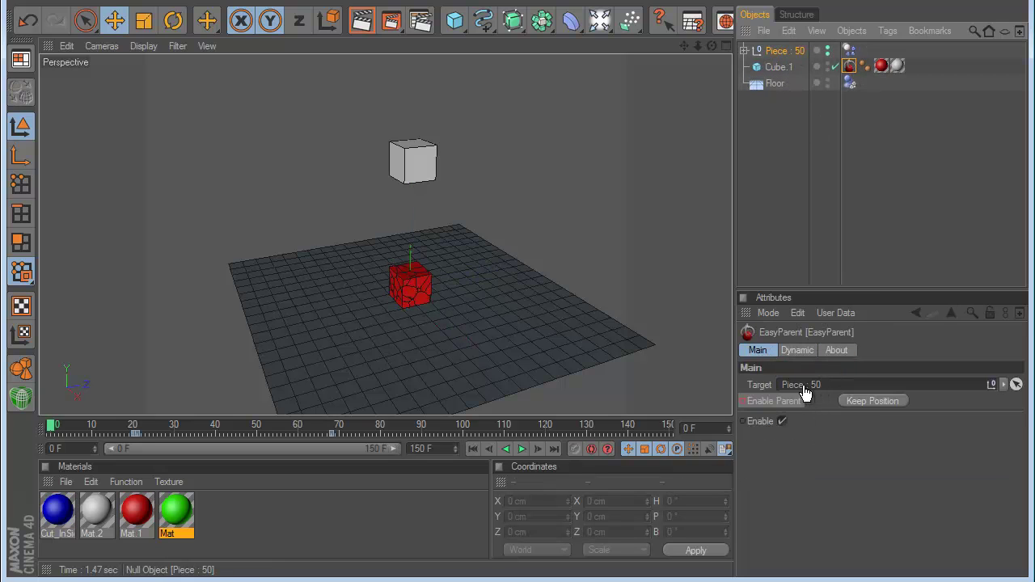
left_click(521, 452)
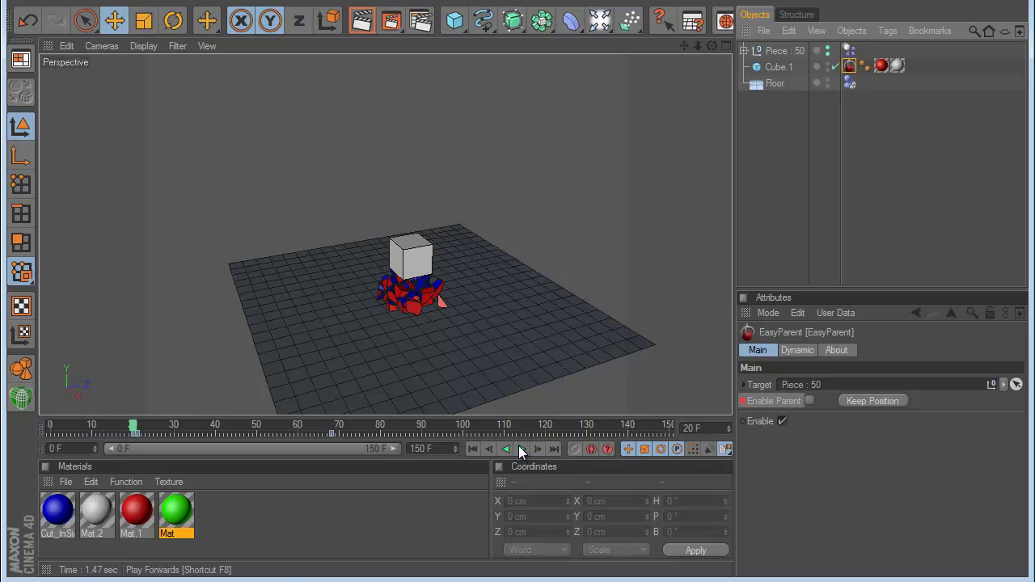
Step: Return to frame 0, delete the Dynamics Body tag from the Piece : 50 null, and replay the animation
left_click(473, 449)
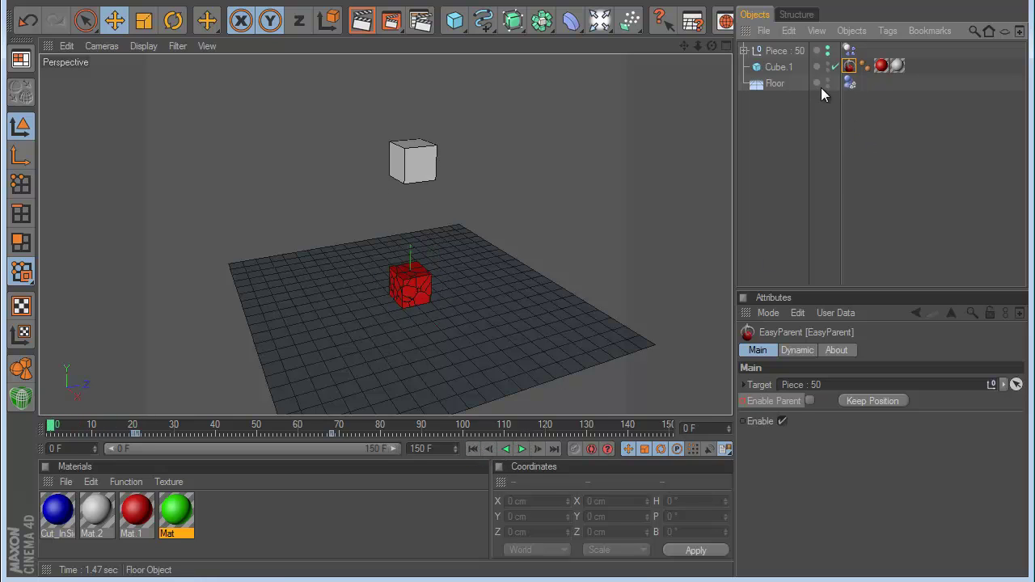
left_click(849, 51)
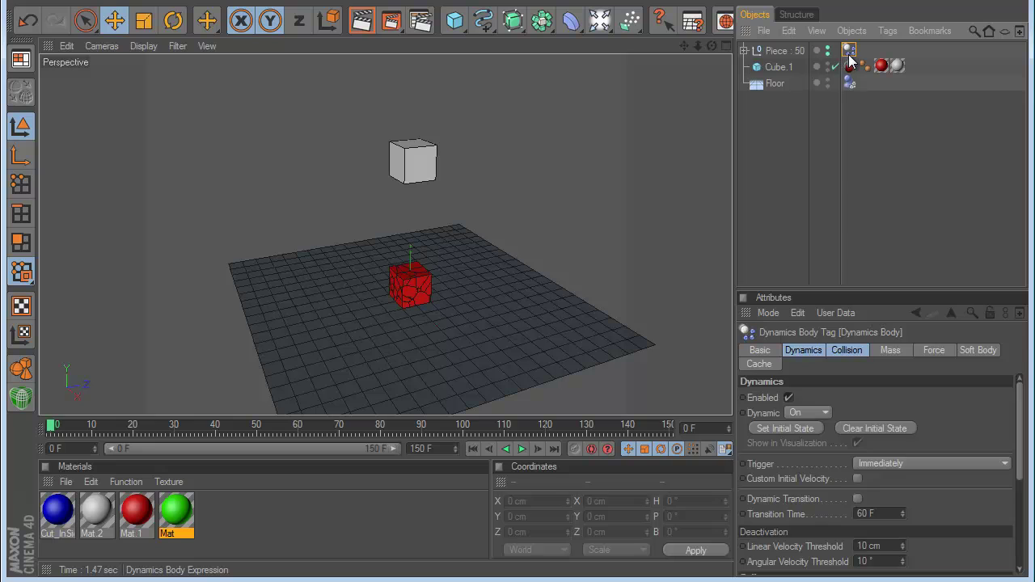
key("Delete")
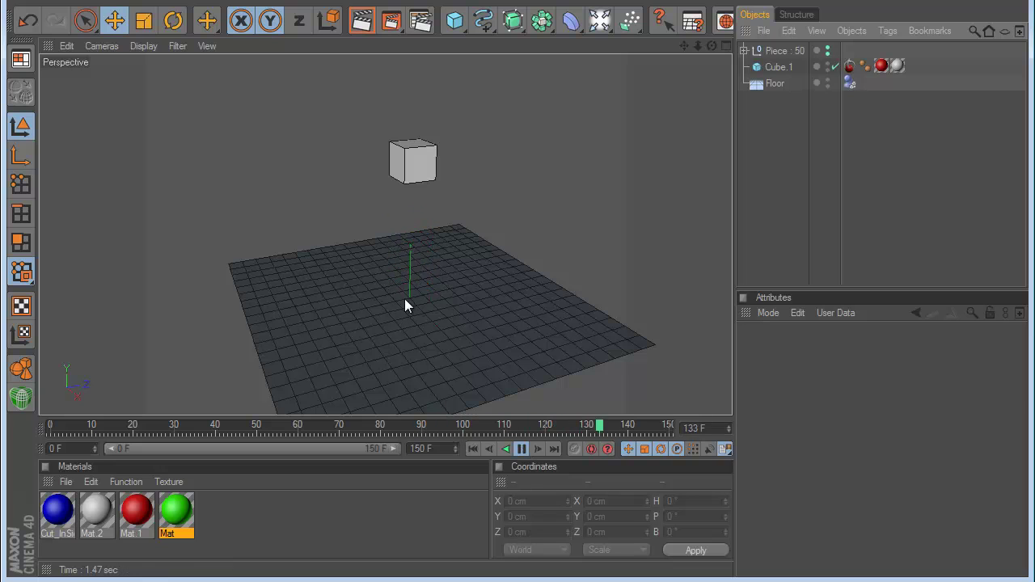
Step: Turn on Apply To Child in the Dynamic settings of Cube.1's EasyParent tag during playback
left_click(849, 67)
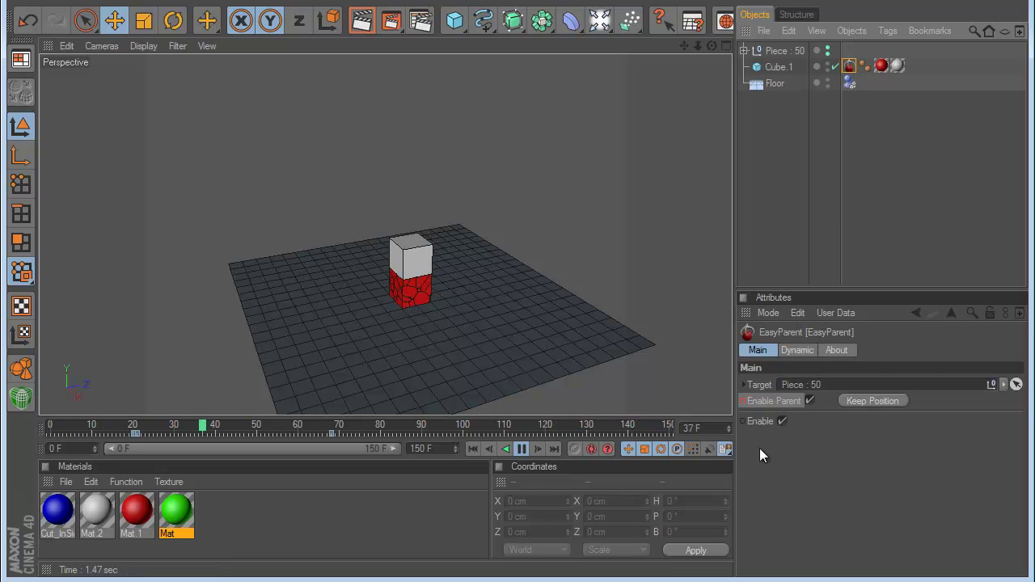
left_click(797, 350)
left_click(820, 475)
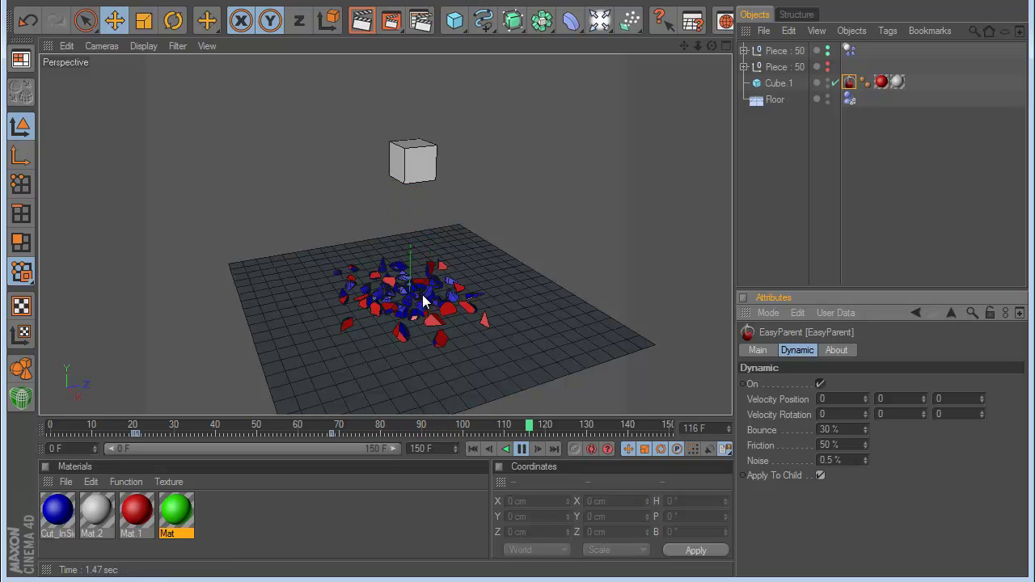
Step: Review the falling pieces and their object hierarchy during playback, return to frame 0, and show the EasyParent tag's Dynamic settings
left_click(779, 246)
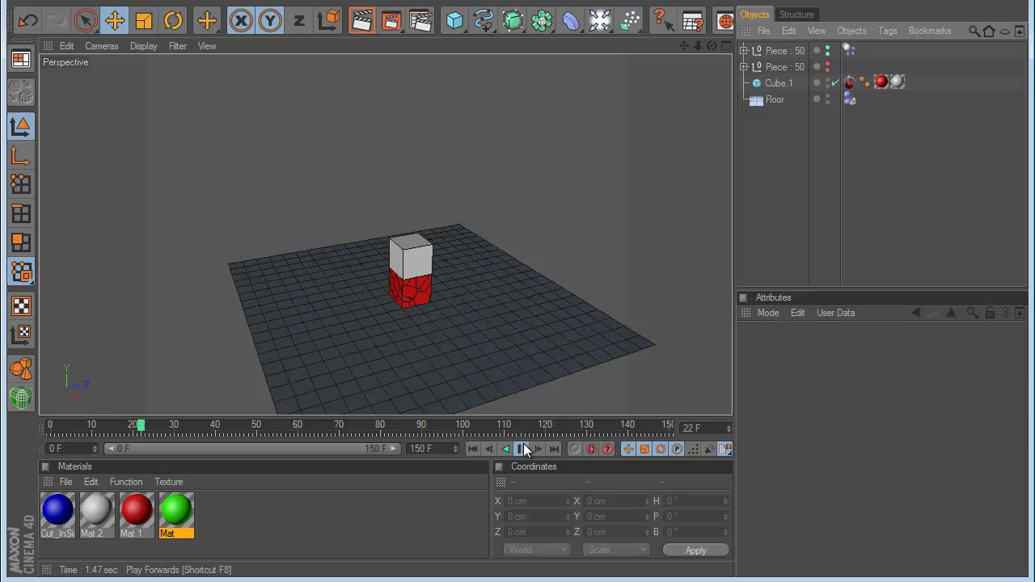
left_click(849, 81)
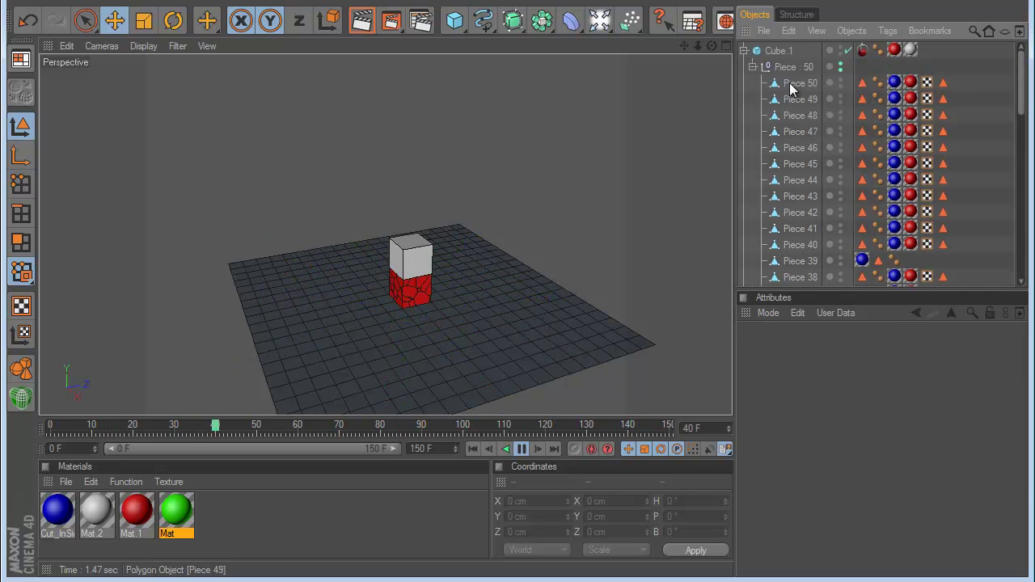
left_click(744, 51)
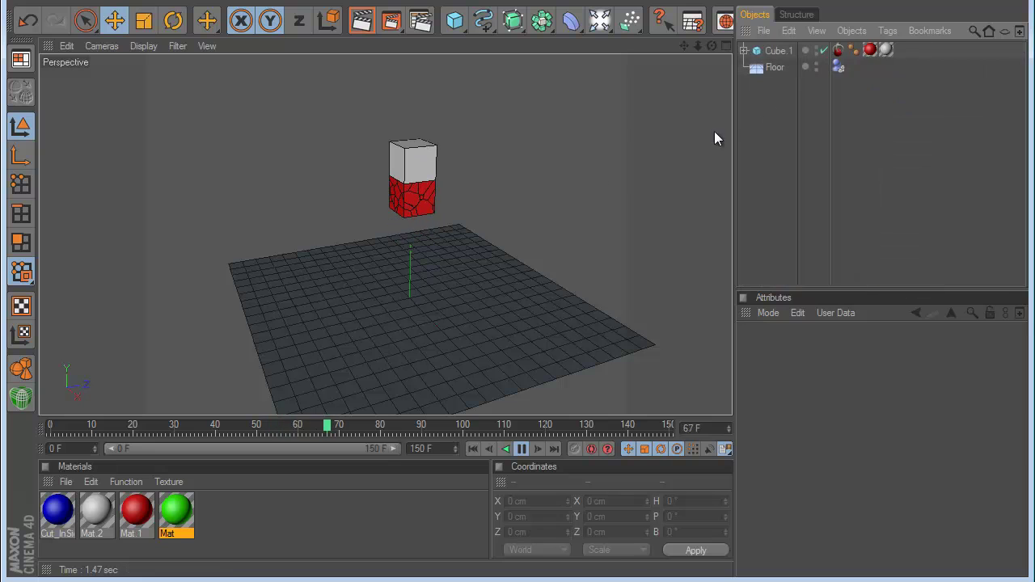
left_click(523, 451)
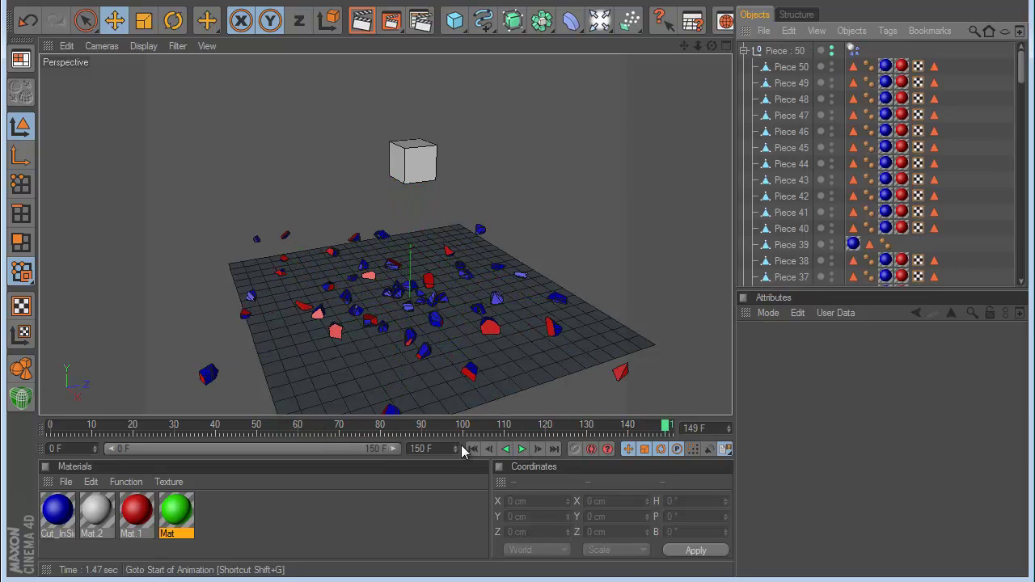
left_click(474, 450)
left_click(744, 51)
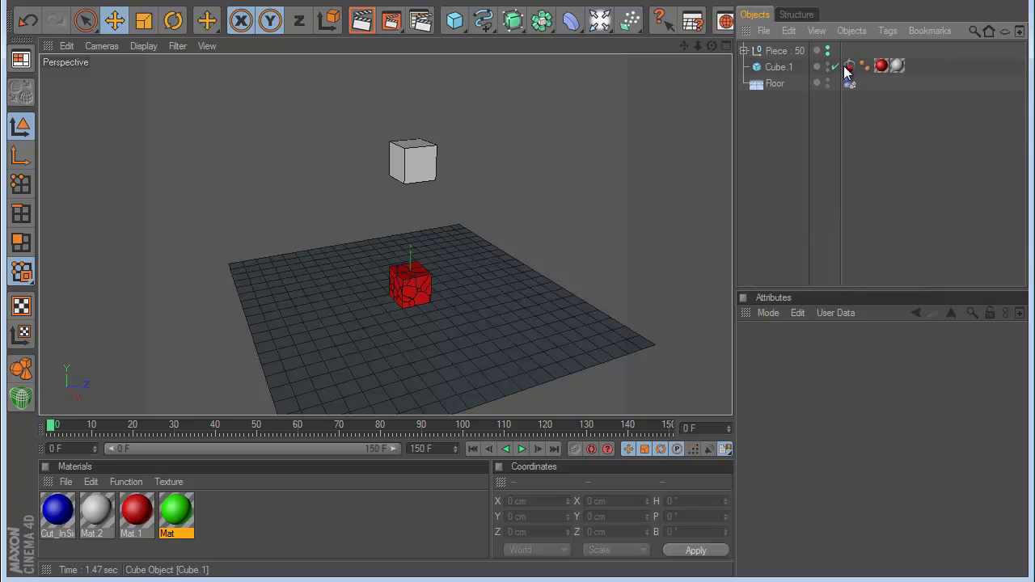
left_click(848, 65)
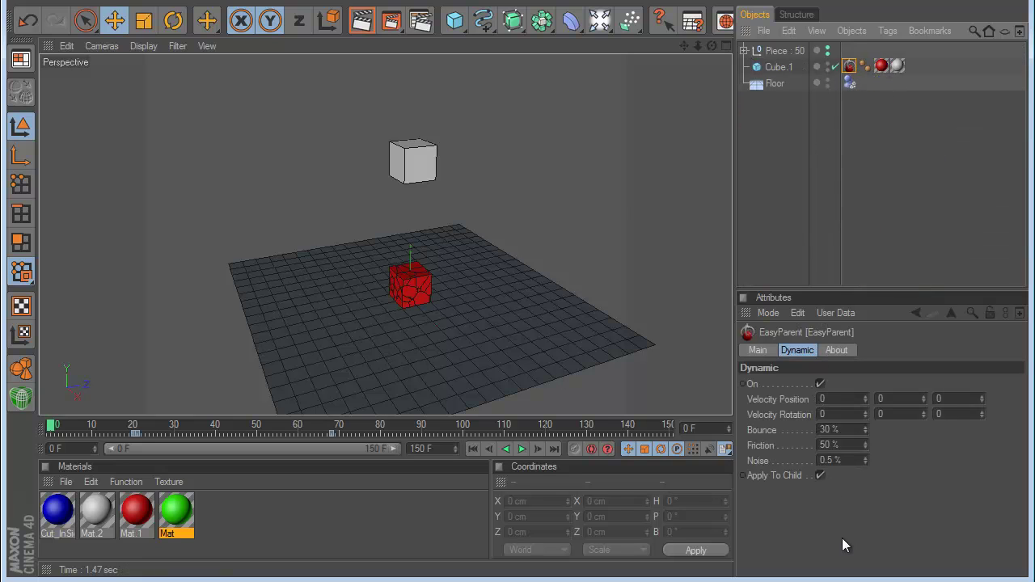
Step: Switch to the open scene Example_5.c4d and play its animation, returning to frame 0
left_click(607, 1)
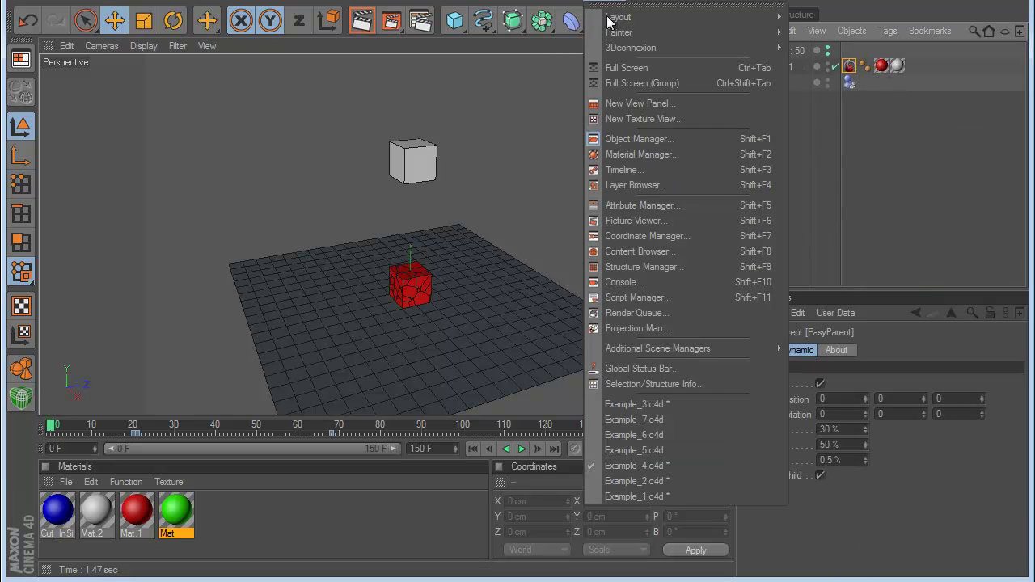
left_click(641, 450)
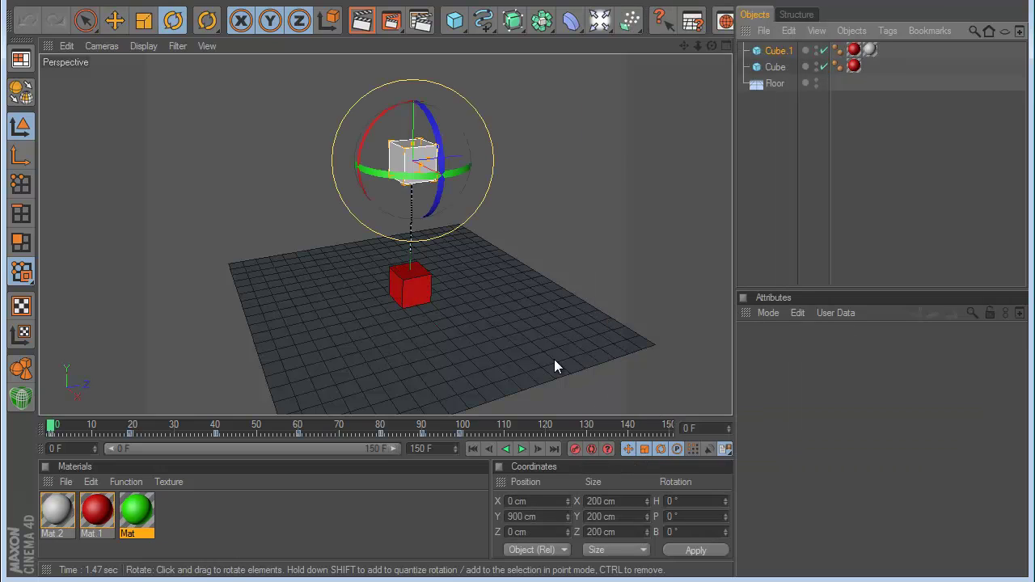
left_click(522, 449)
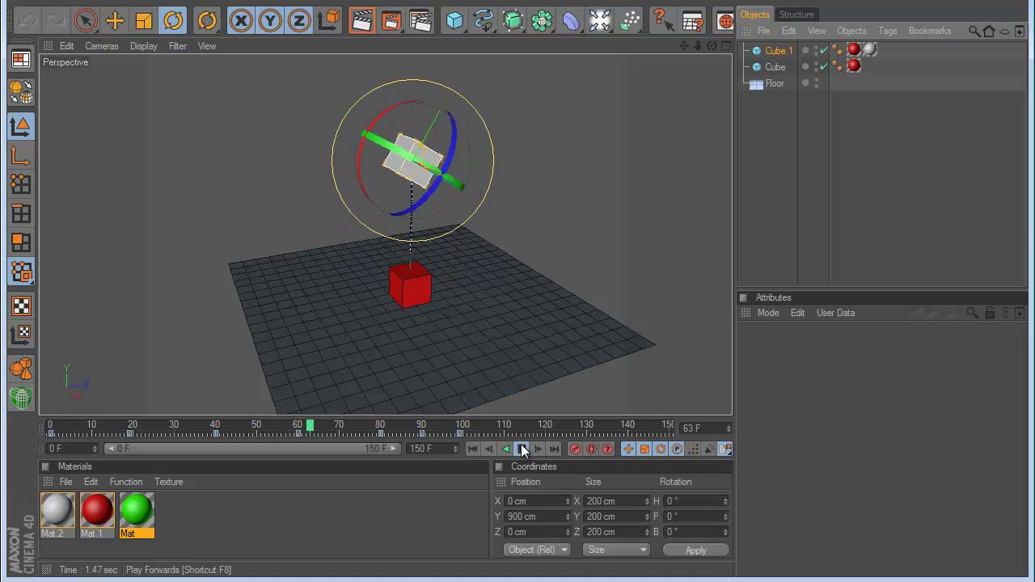
left_click(522, 450)
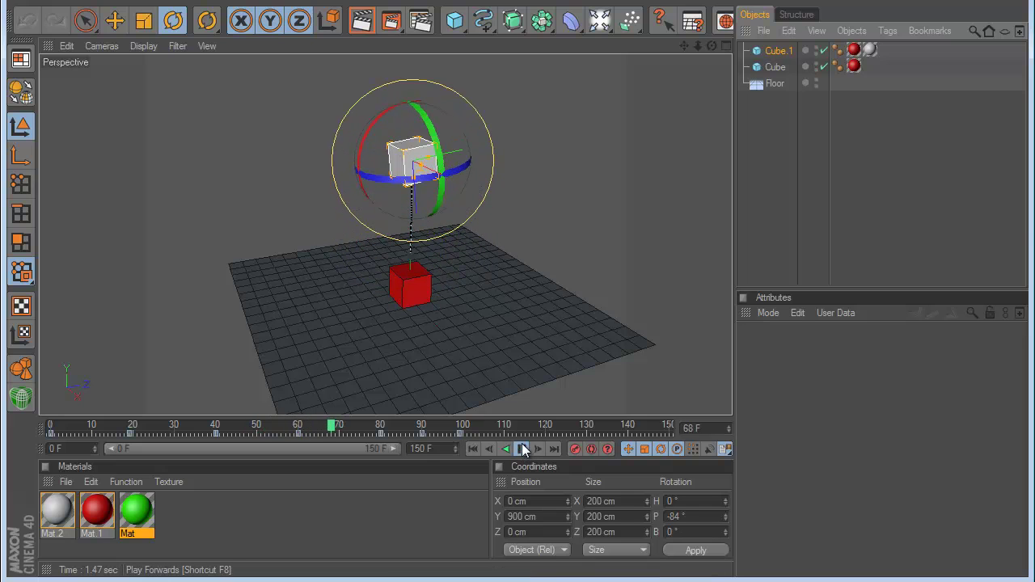
left_click(474, 449)
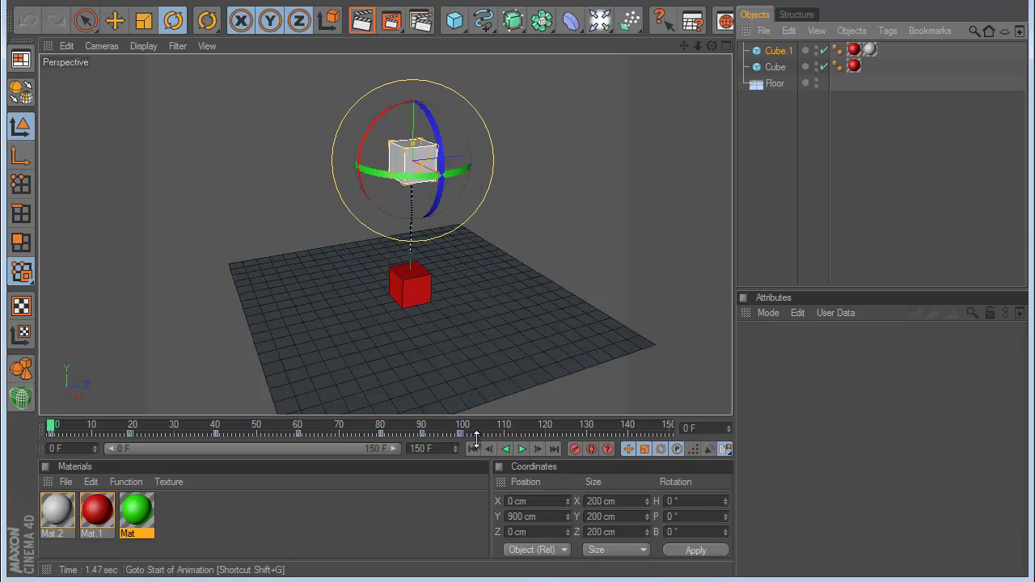
Step: Add an EasyParent tag to Cube.1 and set its Target to Cube
right_click(784, 50)
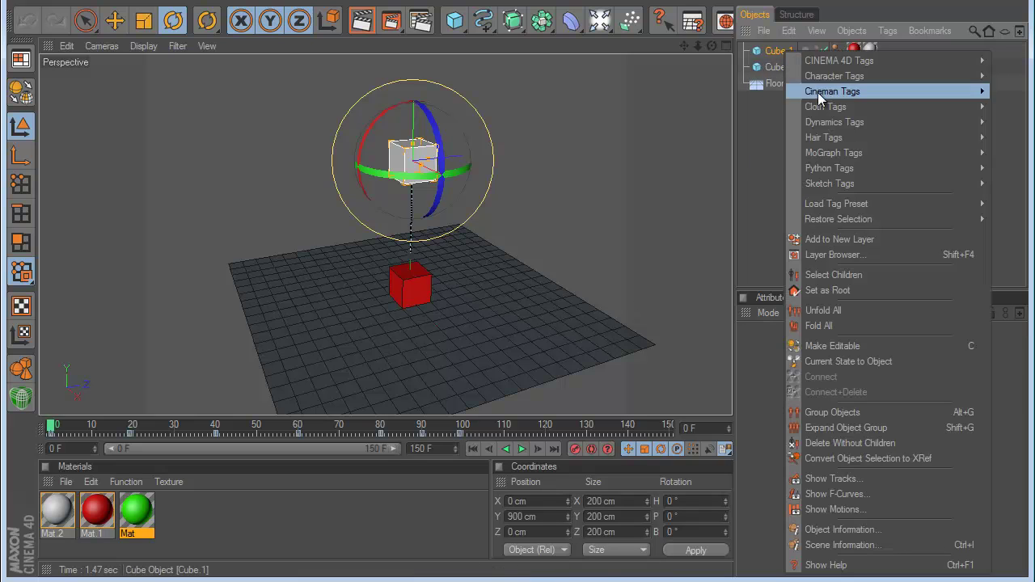
mouse_move(838, 138)
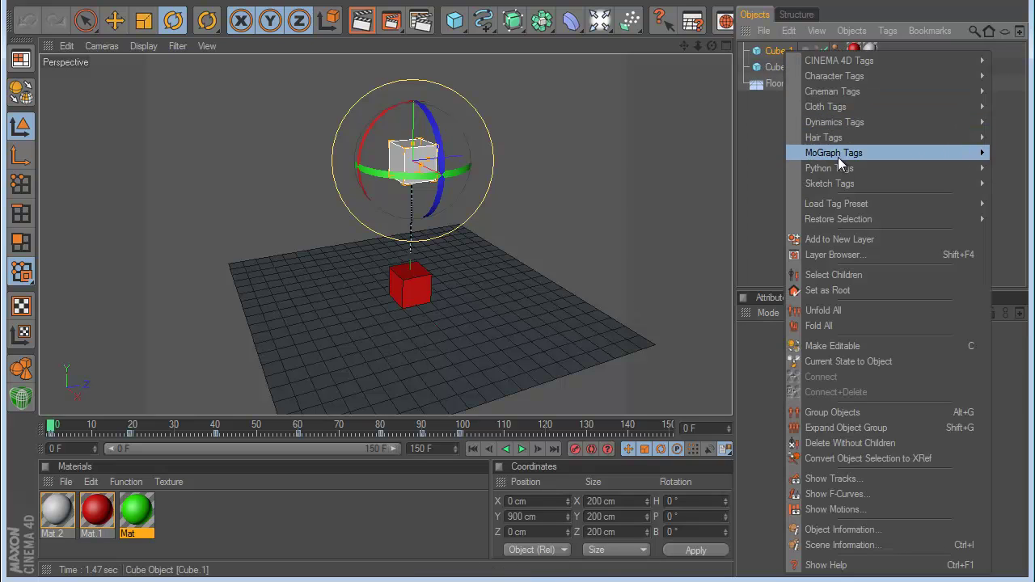
mouse_move(838, 168)
left_click(746, 229)
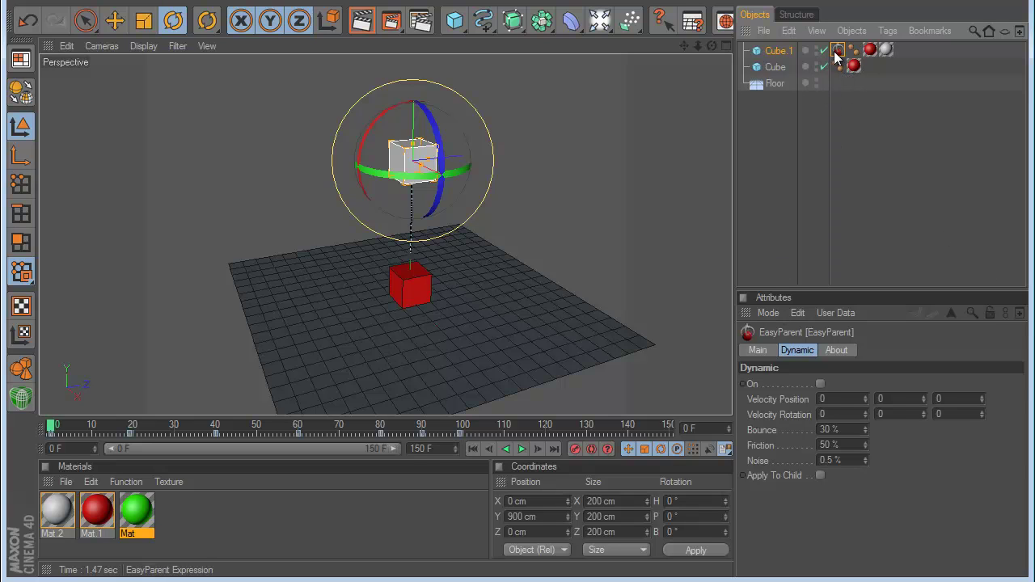
left_click(838, 51)
left_click(1017, 385)
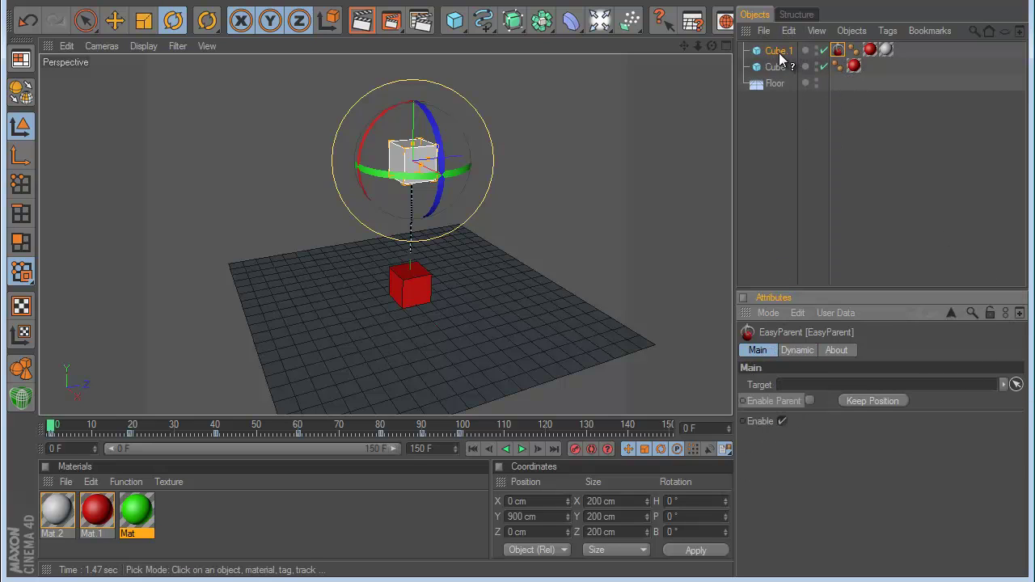
left_click(778, 68)
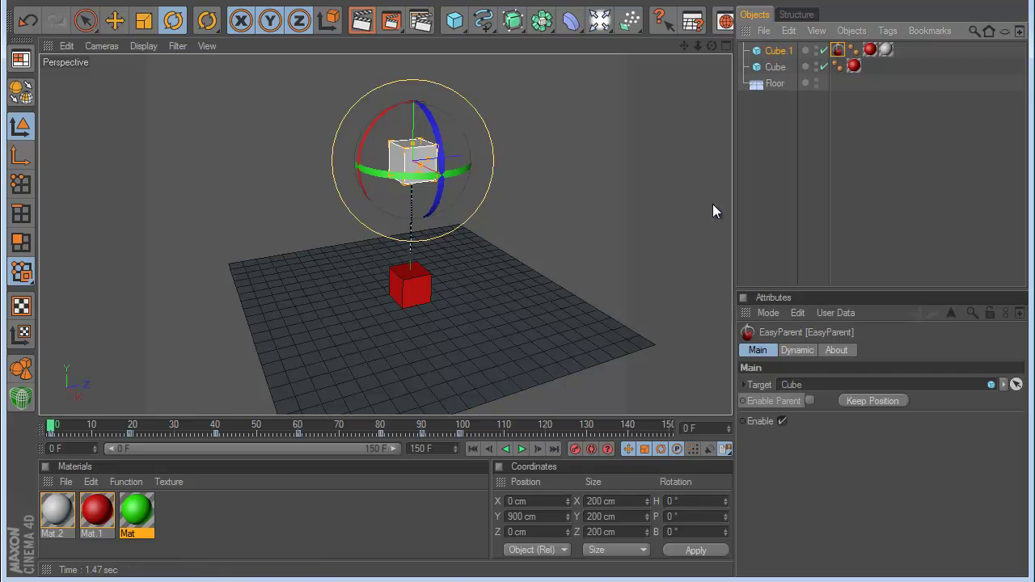
Step: Keyframe Enable Parent off at frame 22 and on at frame 23 in Cube.1's EasyParent tag
left_click(521, 450)
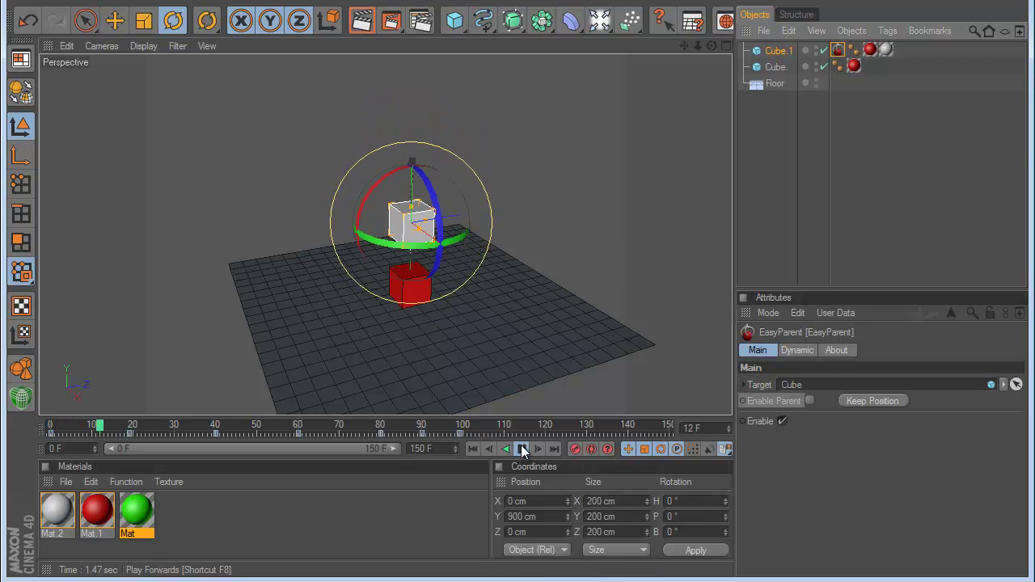
left_click(742, 401)
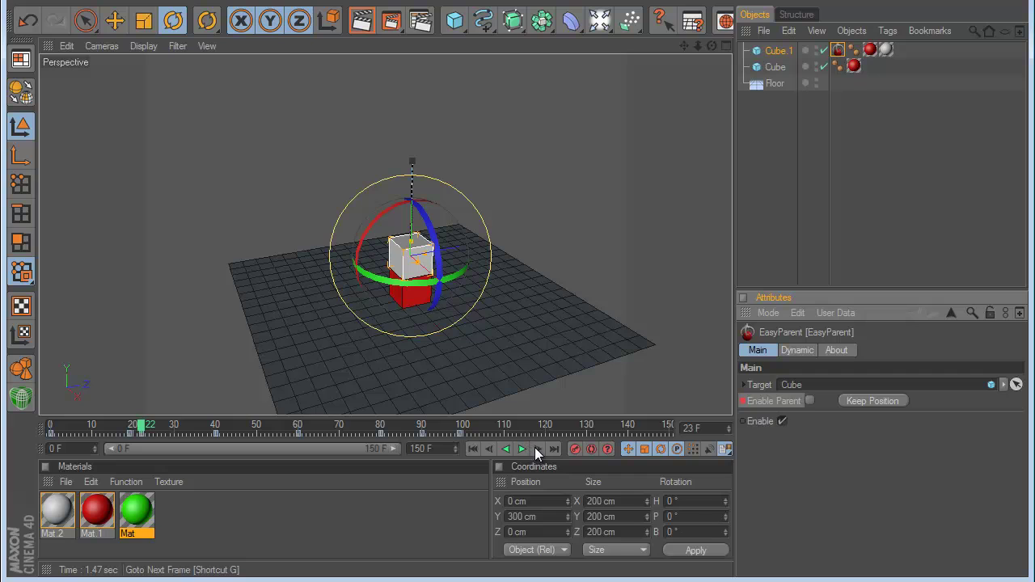
left_click(808, 401)
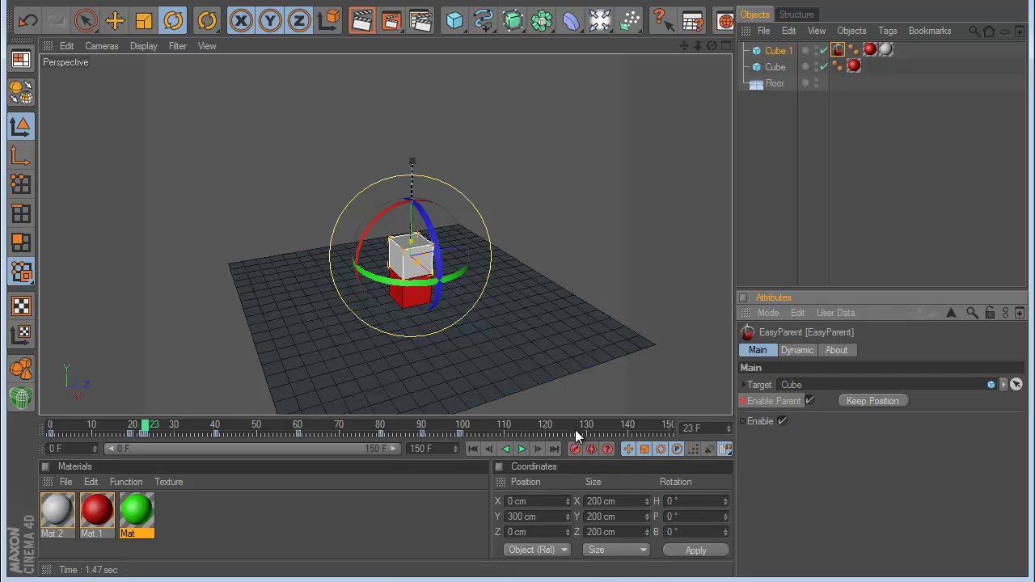
Step: Keyframe Enable Parent off at frame 91 to release the red cube, and replay the animation from frame 0
left_click(523, 452)
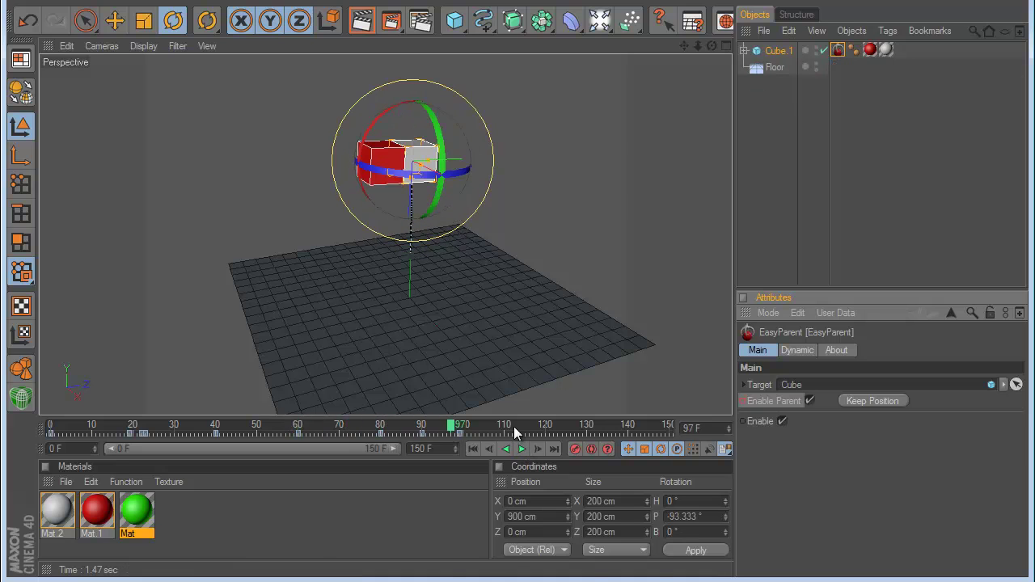
left_click_drag(453, 424, 424, 424)
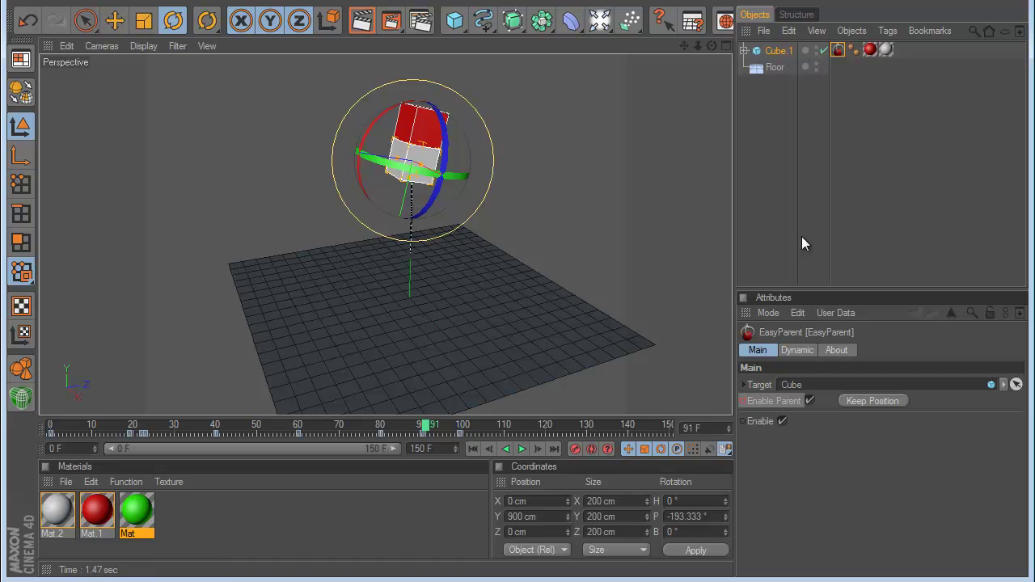
left_click(809, 401)
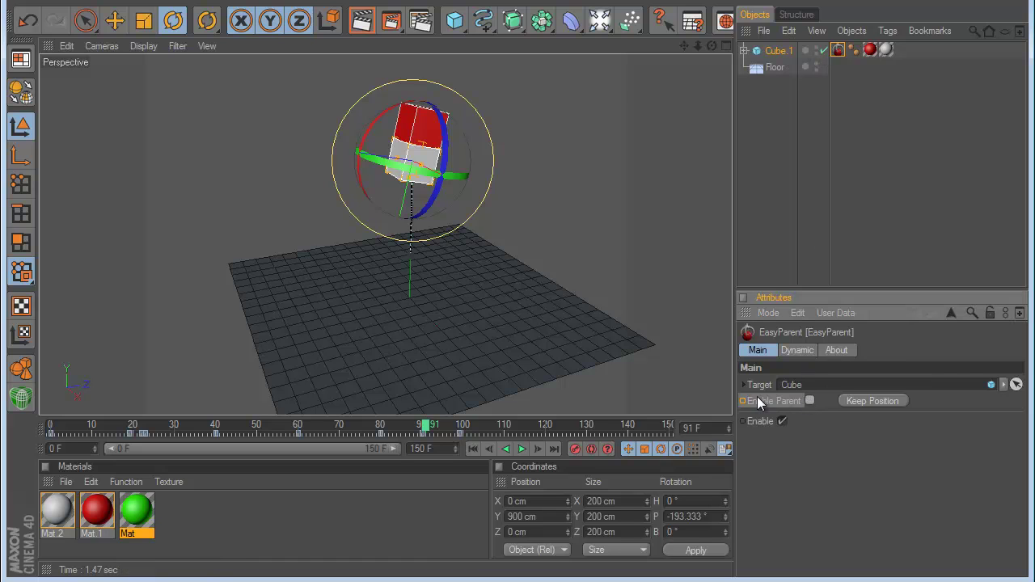
left_click(473, 449)
left_click(521, 449)
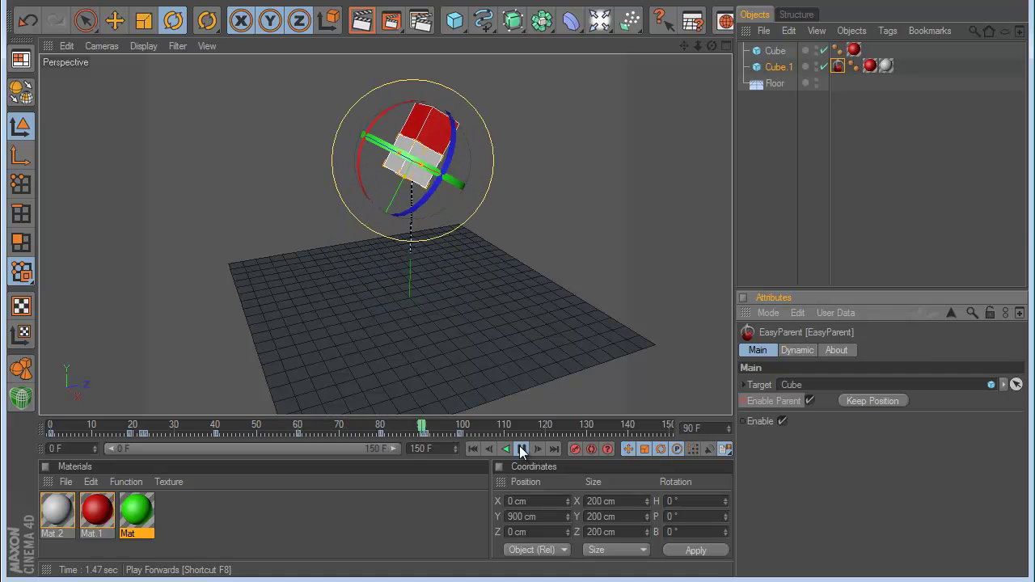
Step: Turn on the Dynamic option in Cube.1's EasyParent tag during playback
left_click(746, 194)
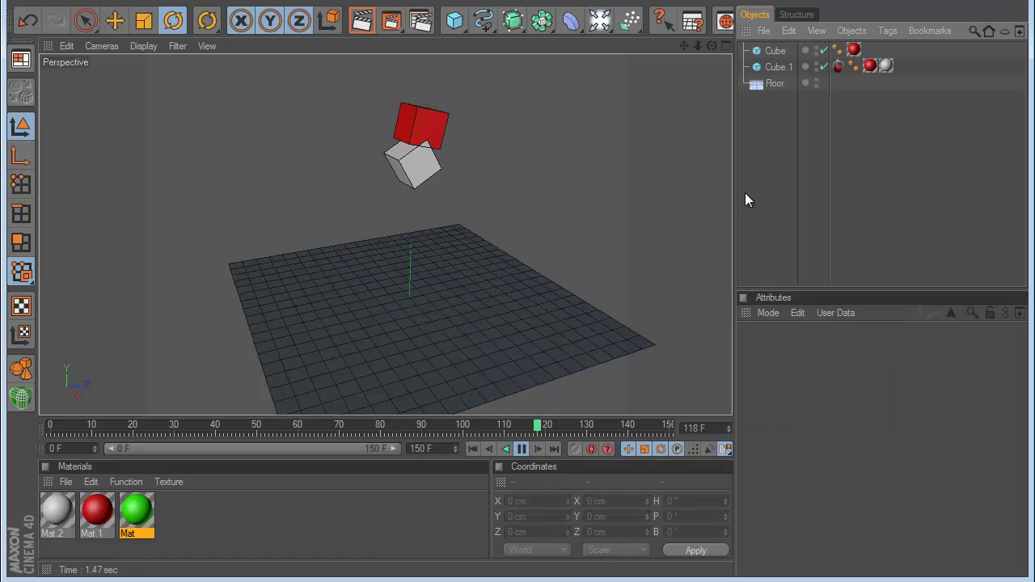
left_click(853, 50)
left_click(838, 66)
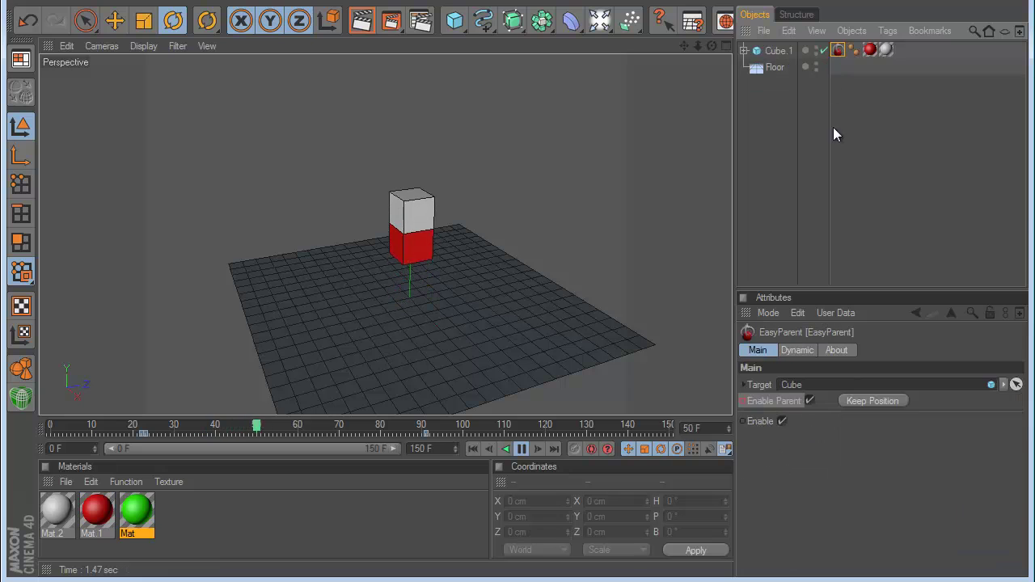
left_click(795, 350)
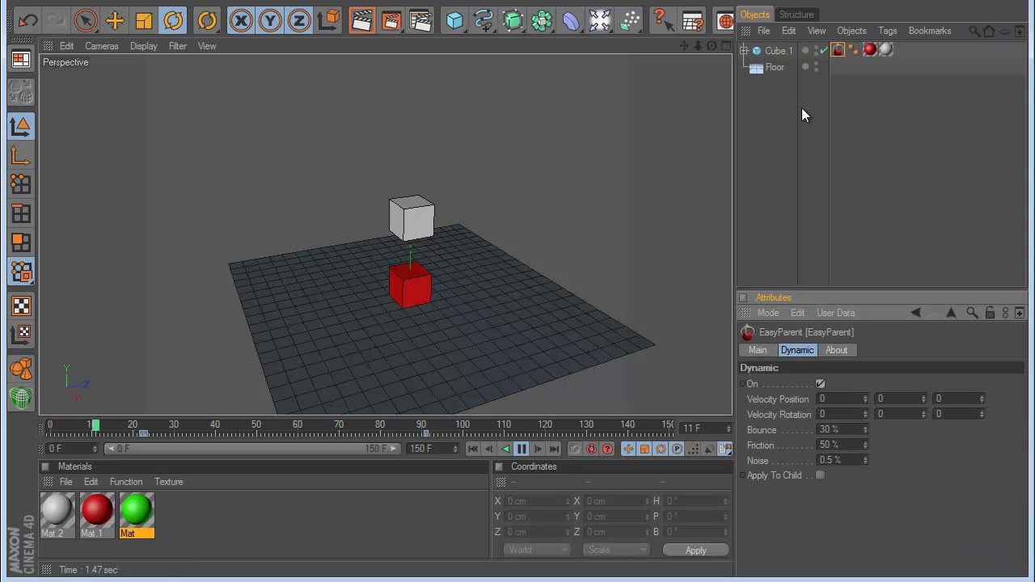
Step: Add a dynamics tag to the Floor so that released objects can collide with it
right_click(781, 51)
right_click(767, 68)
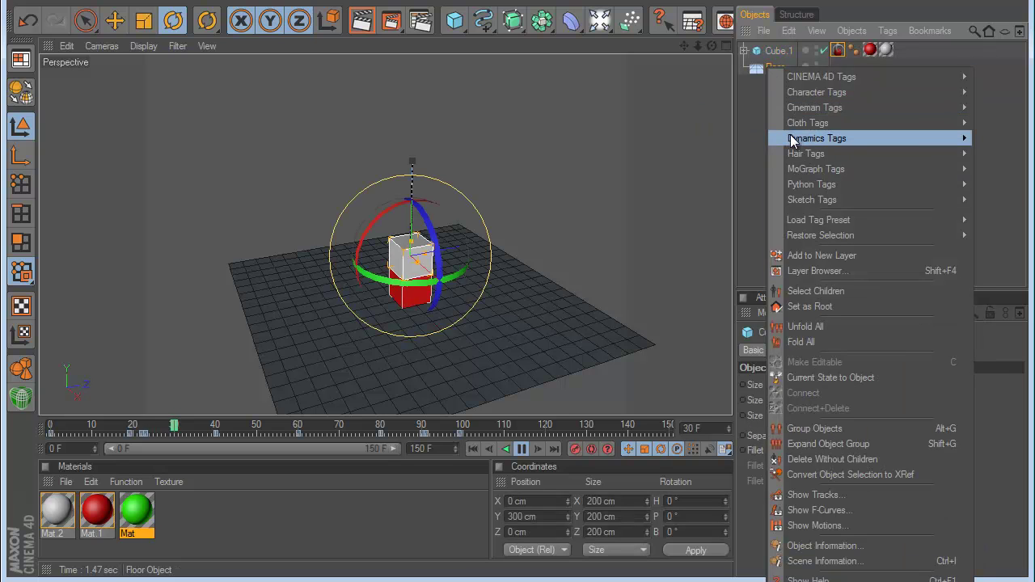
left_click(727, 143)
left_click(777, 202)
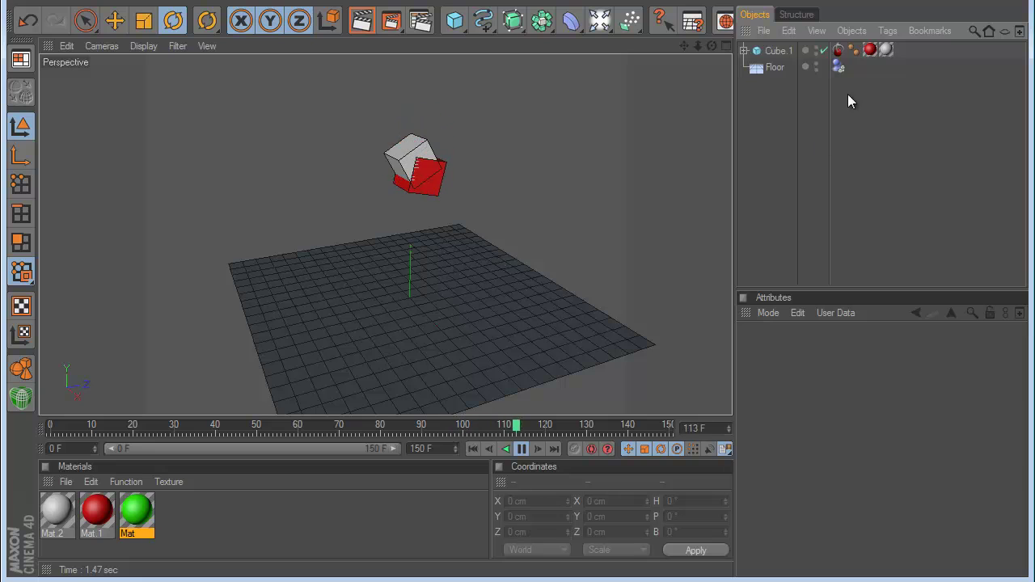
Step: Stop playback at frame 89, set the EasyParent tag's third Velocity Position value to 1000, and replay the animation
left_click(839, 52)
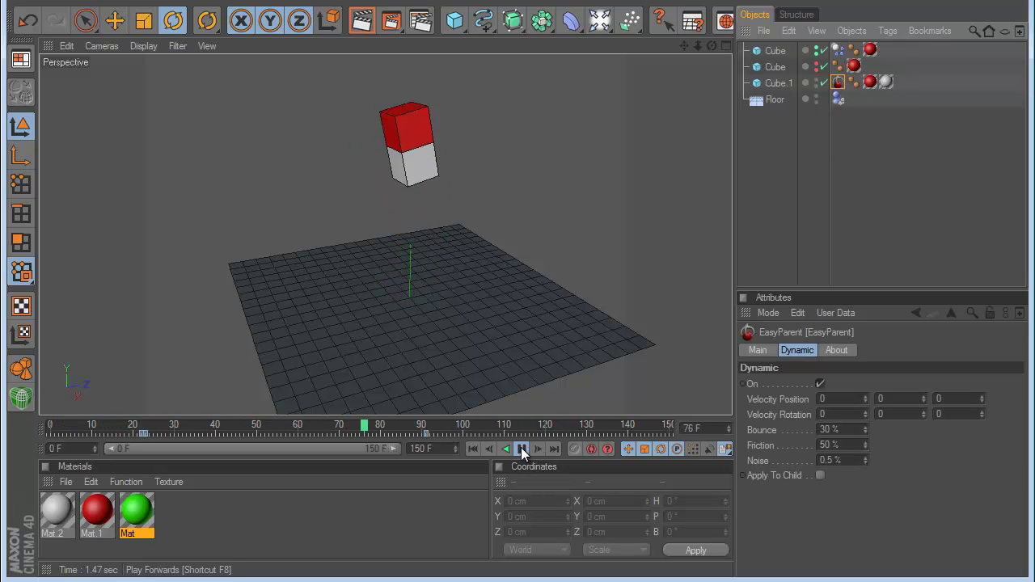
left_click(521, 450)
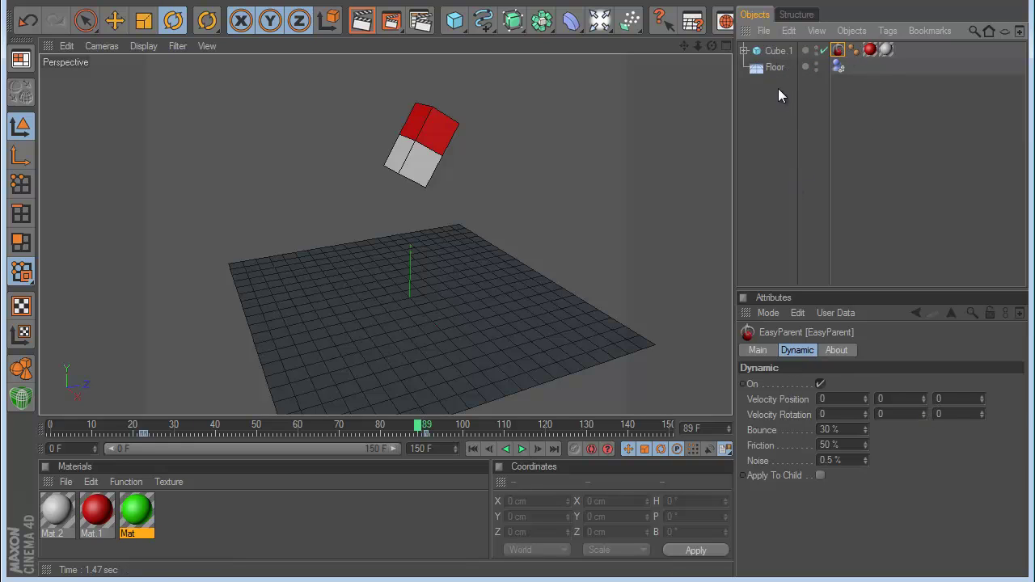
left_click(778, 52)
left_click(838, 51)
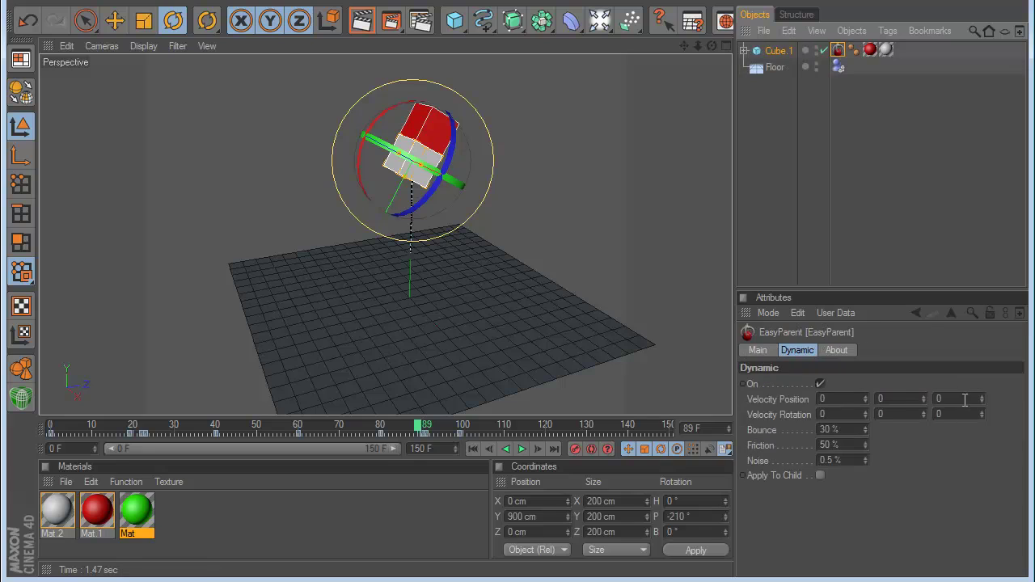
left_click(942, 399)
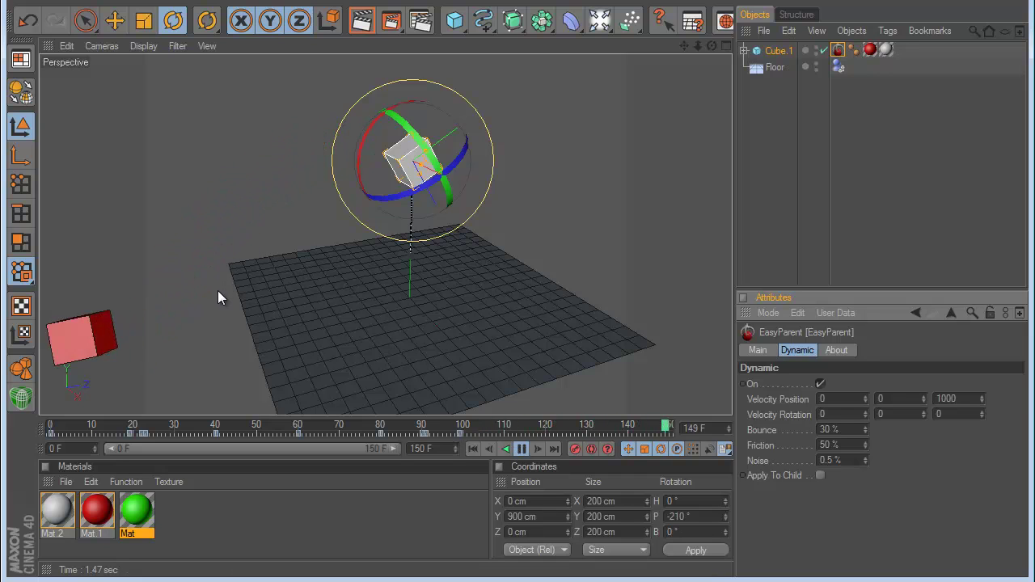
Step: Set the EasyParent tag's second Velocity Position value to 200 during playback
left_click_drag(911, 400, 814, 390)
type("2")
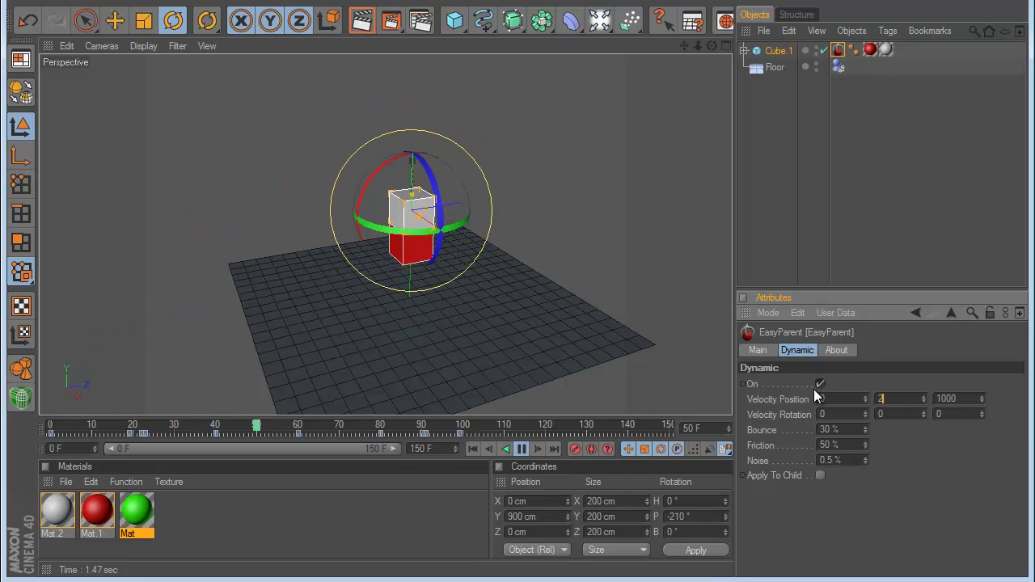
type("00")
key("Return")
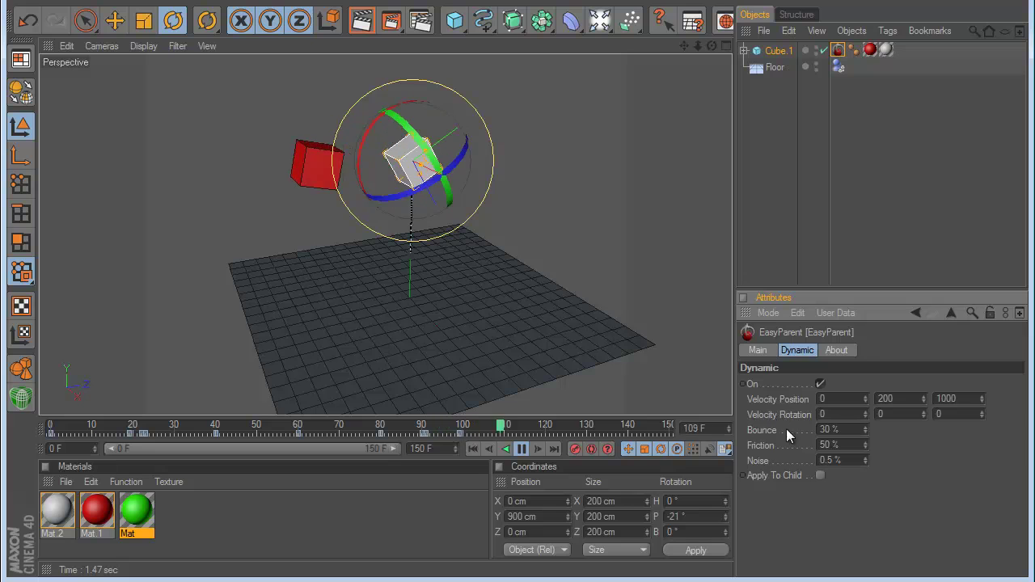
Step: Change the second Velocity Position value to -200 and watch the red cube's throw in a wider view
left_click(878, 400)
type("-")
key("Return")
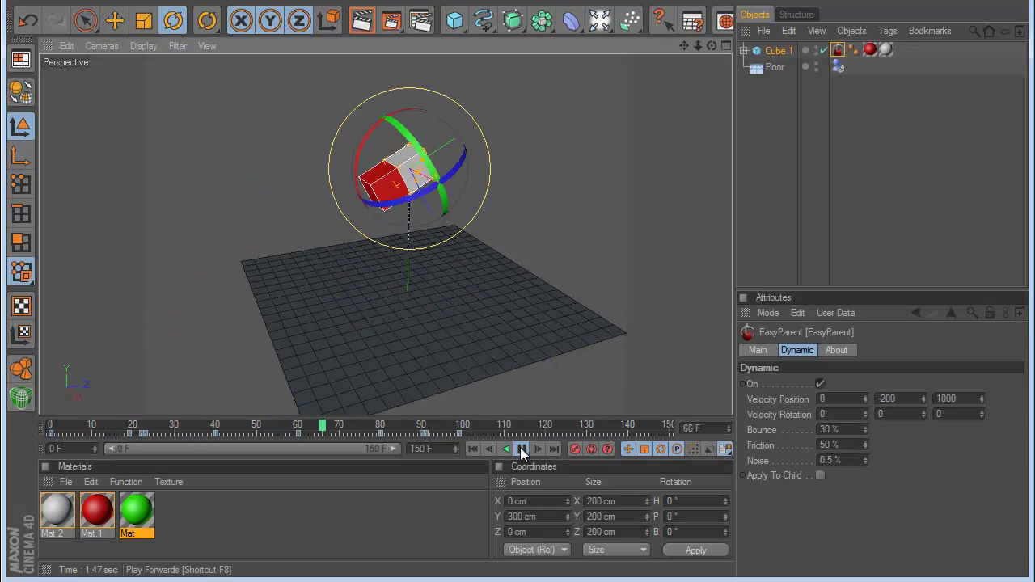
scroll(316, 281, "down", 2)
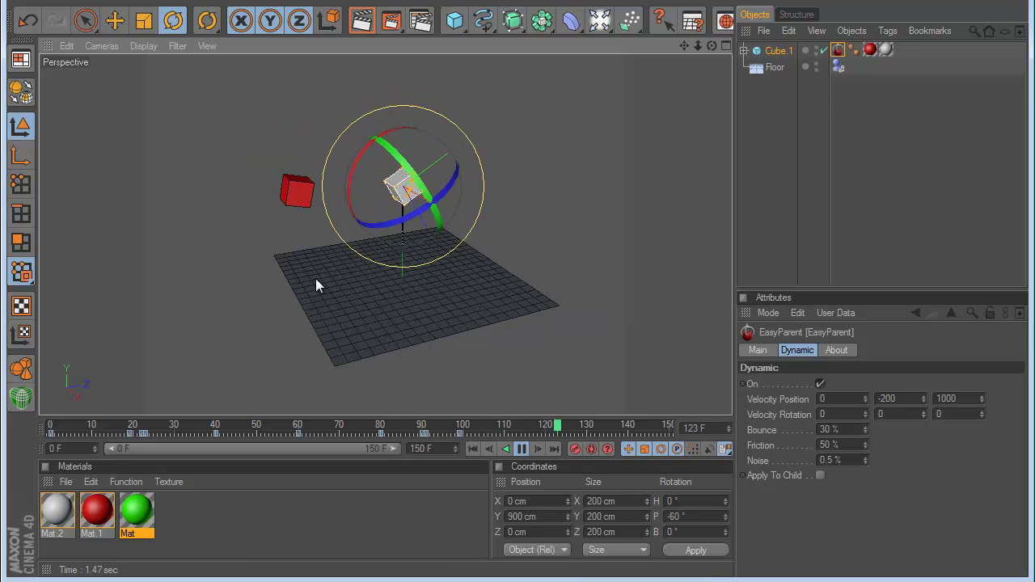
scroll(315, 281, "down", 2)
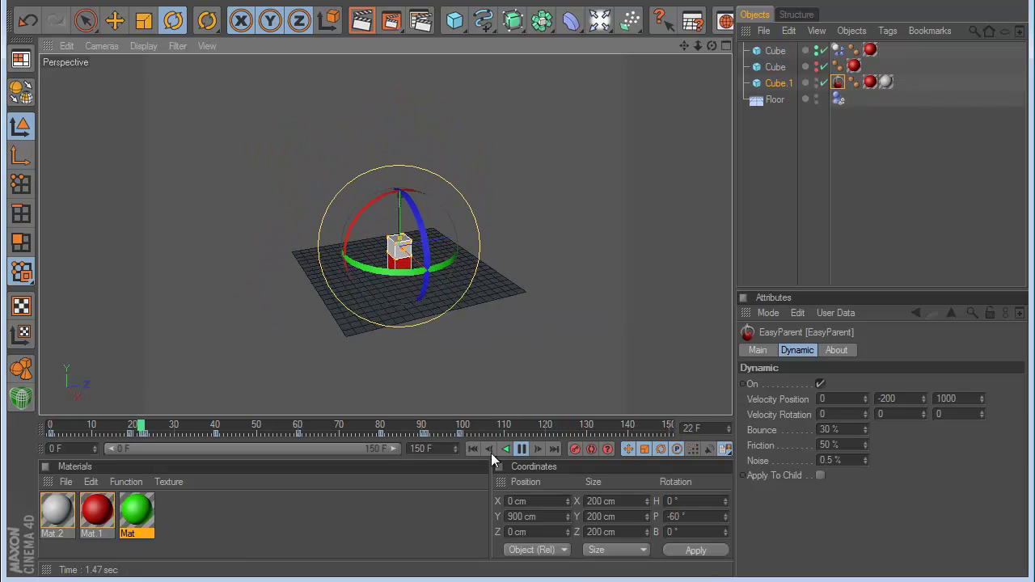
Step: Extend the animation's end frame to 200, watch the longer playback, and stop it at frame 184
left_click_drag(440, 449, 396, 449)
type("12")
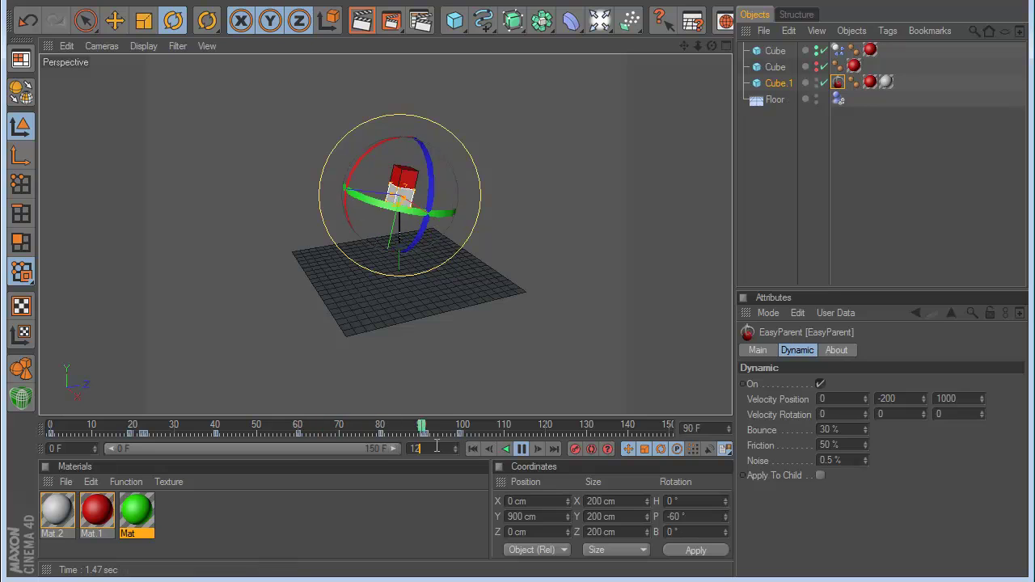
key("BackSpace")
type("200")
left_click(766, 248)
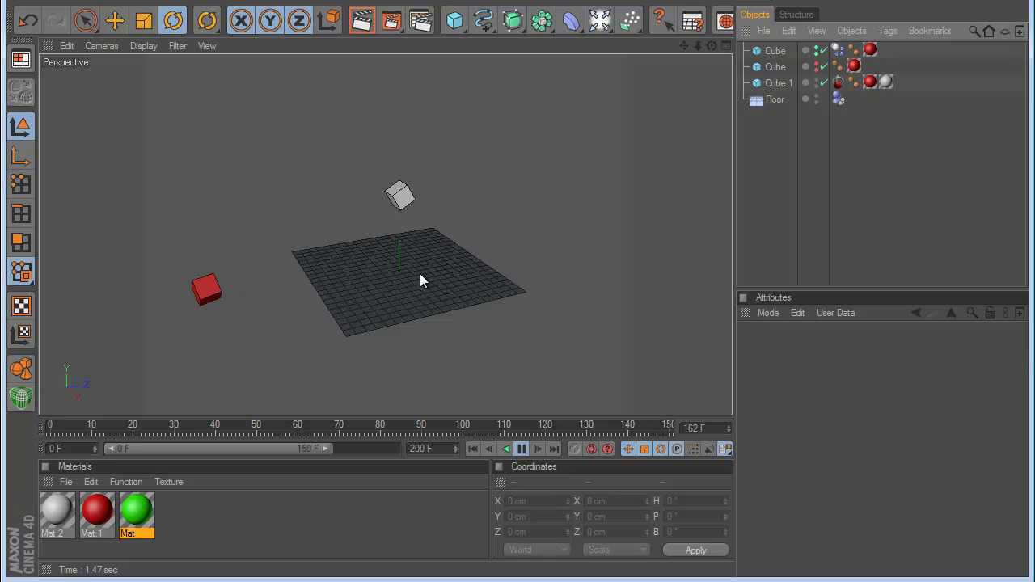
left_click(521, 449)
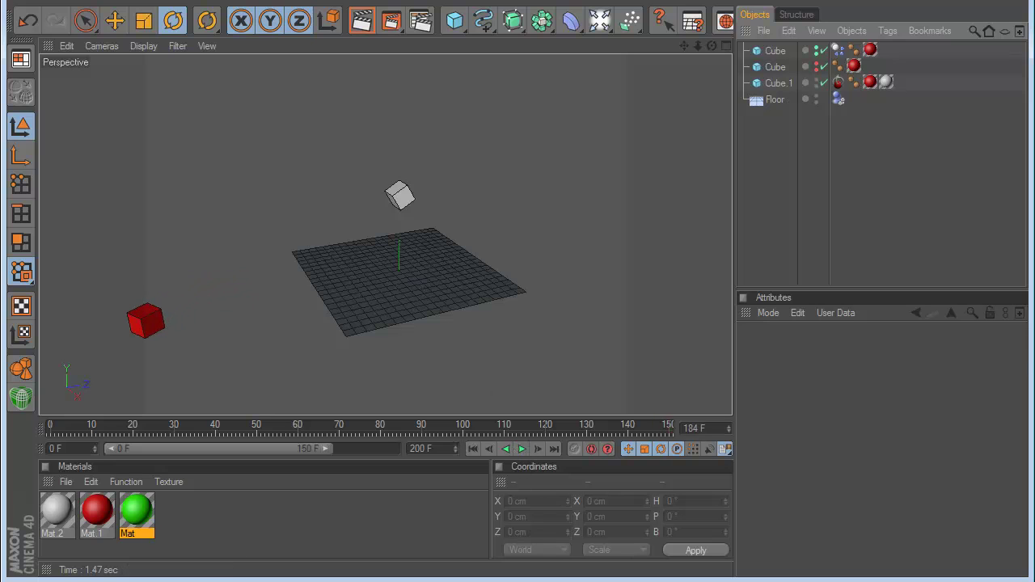
Step: Switch to the open example scene containing Cube, Cube.1 and Cube.2 and play its animation from frame 0
left_click(602, 2)
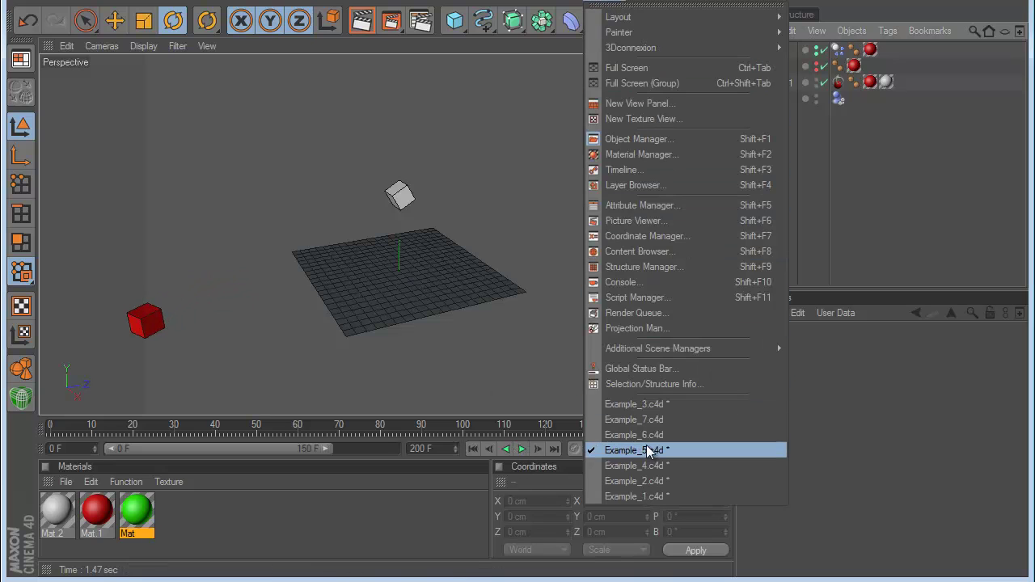
left_click(639, 466)
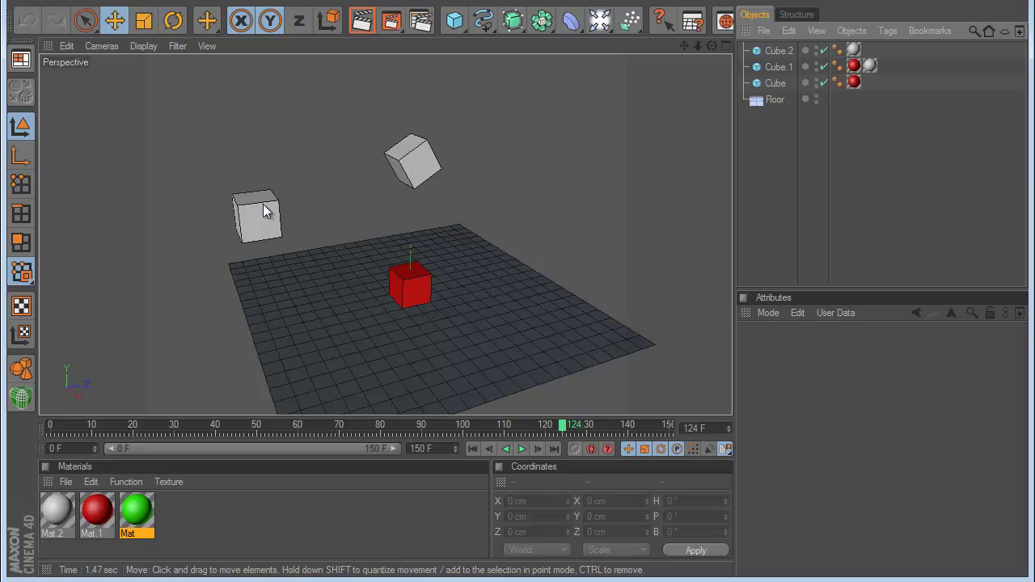
left_click(474, 448)
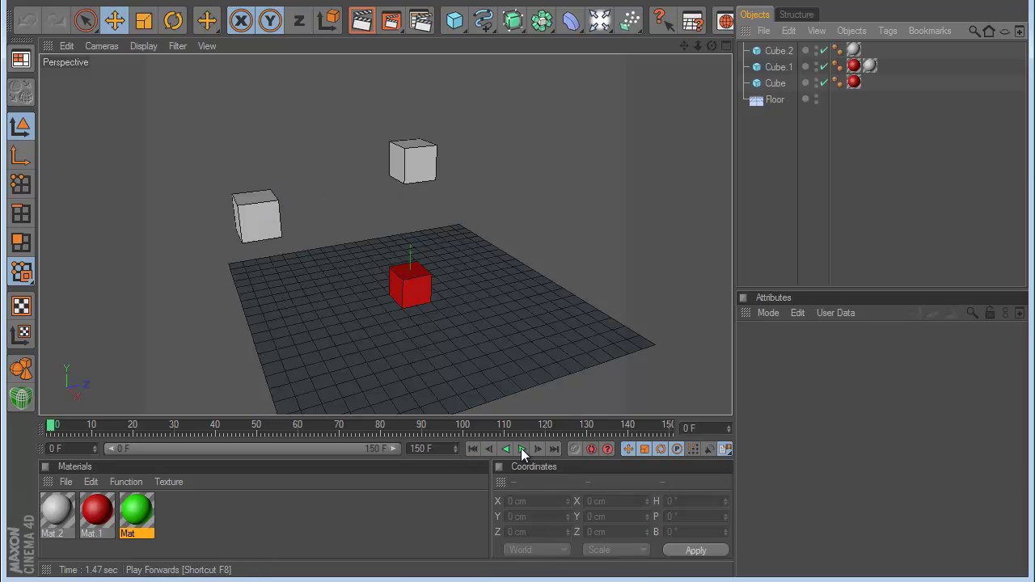
left_click(522, 450)
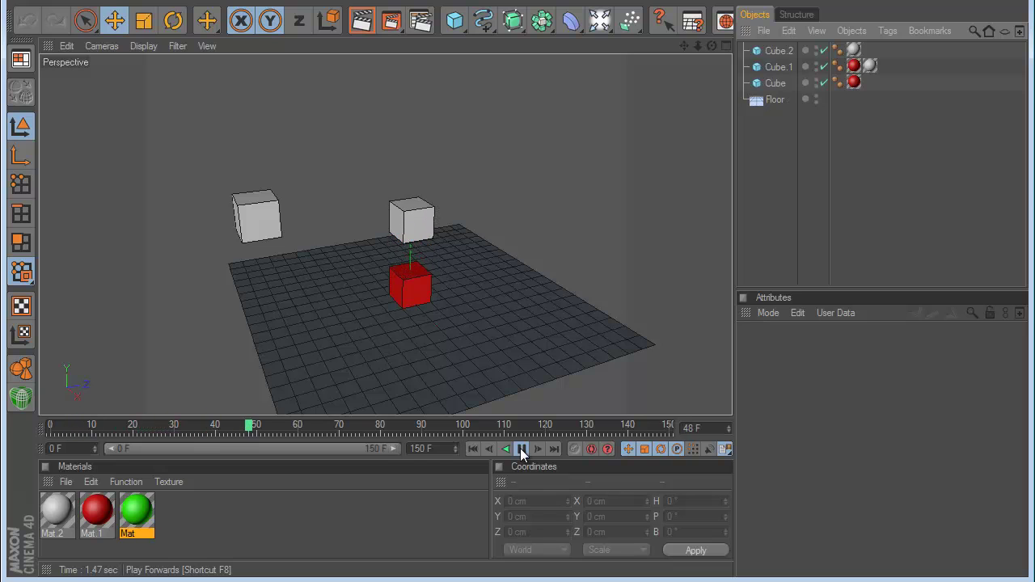
Step: Replay the animation from the start, stop it at frame 20, and add an EasyParent tag to Cube.1
left_click(473, 449)
left_click(520, 449)
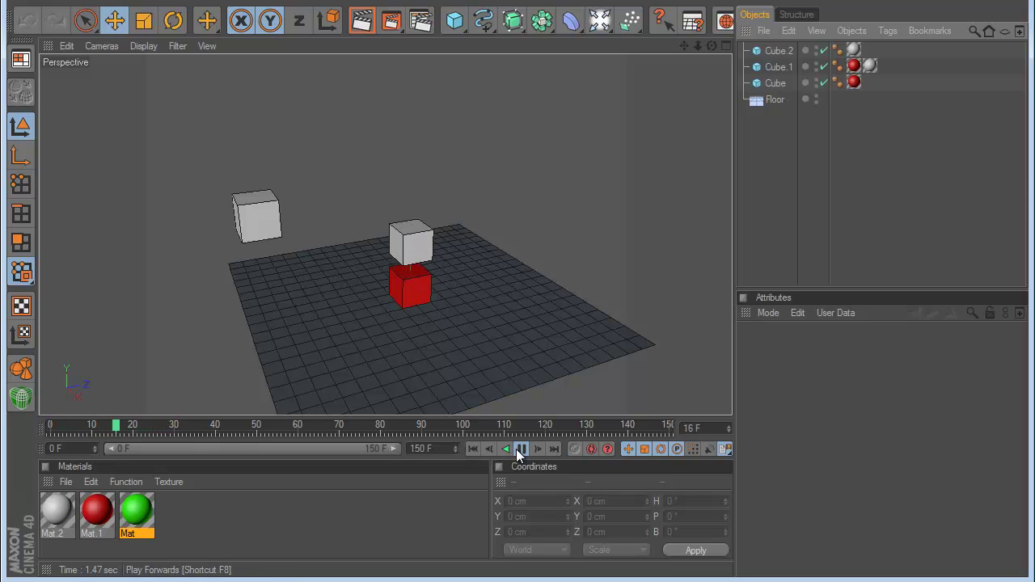
left_click(779, 71)
right_click(778, 71)
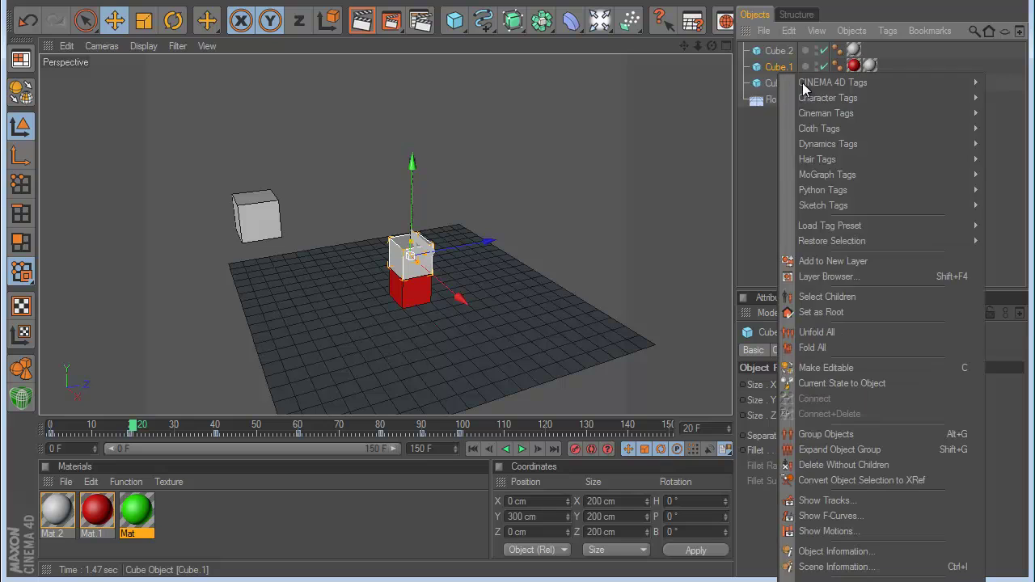
mouse_move(825, 190)
left_click(728, 251)
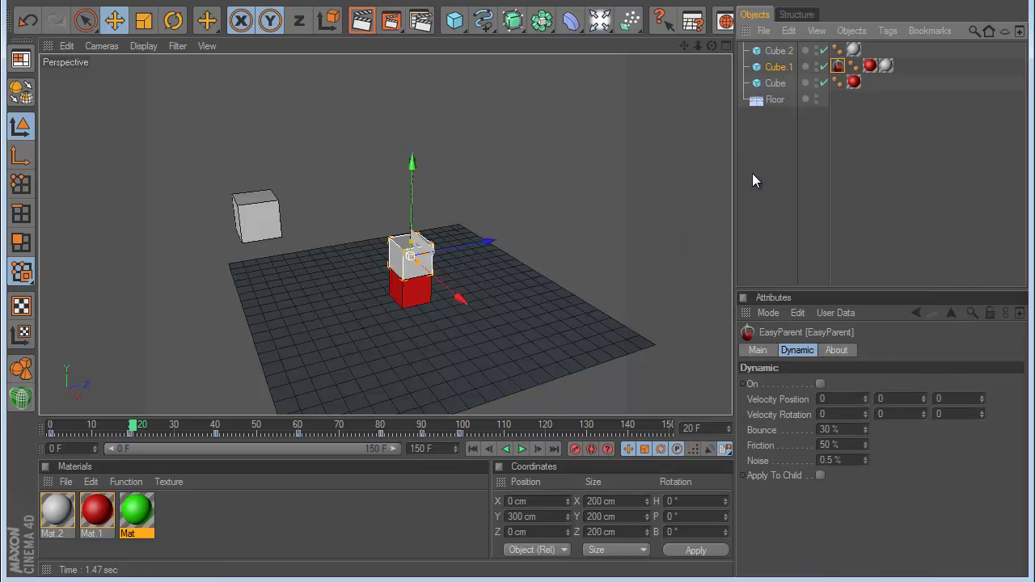
Step: Set the red Cube as the EasyParent tag's target and keyframe Enable Parent off at frame 20 and on at frame 21
left_click(757, 351)
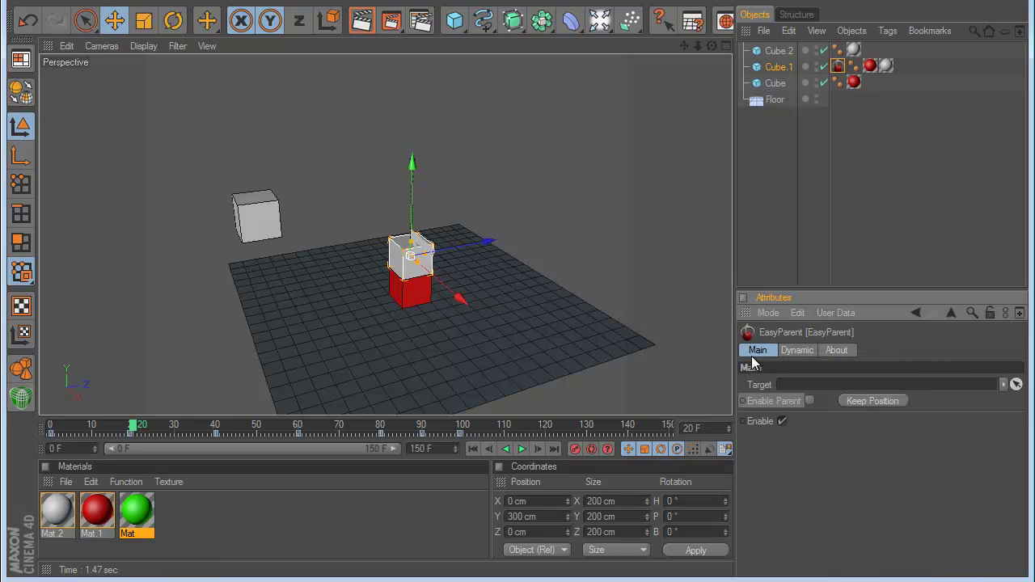
left_click(1017, 385)
left_click(416, 303)
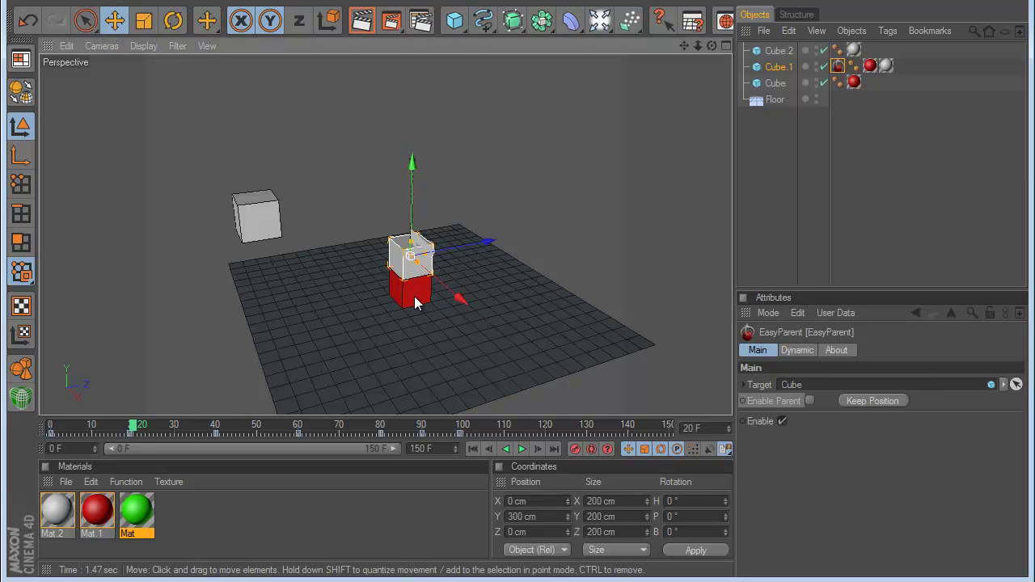
left_click(743, 402)
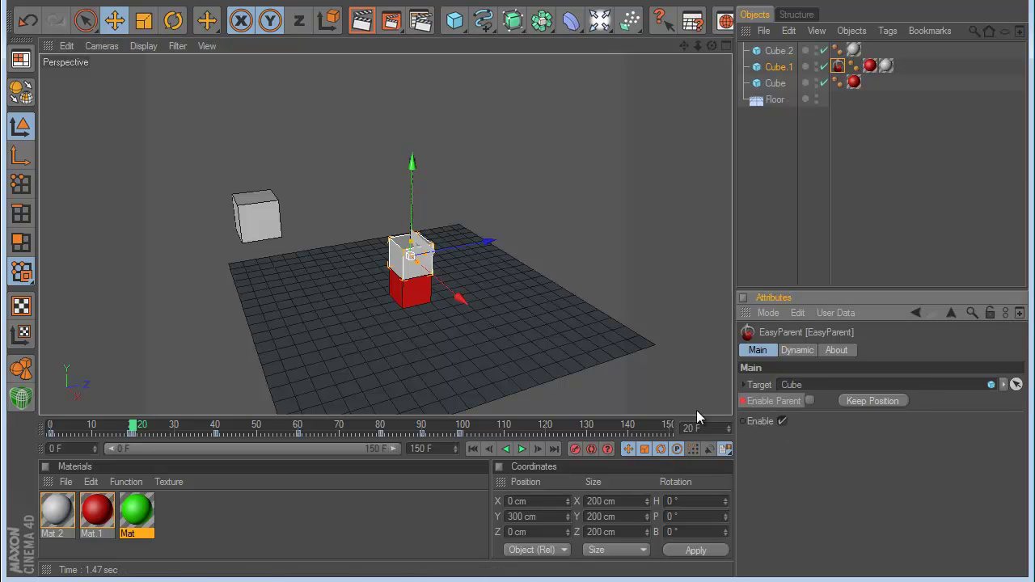
left_click(743, 401, "ctrl")
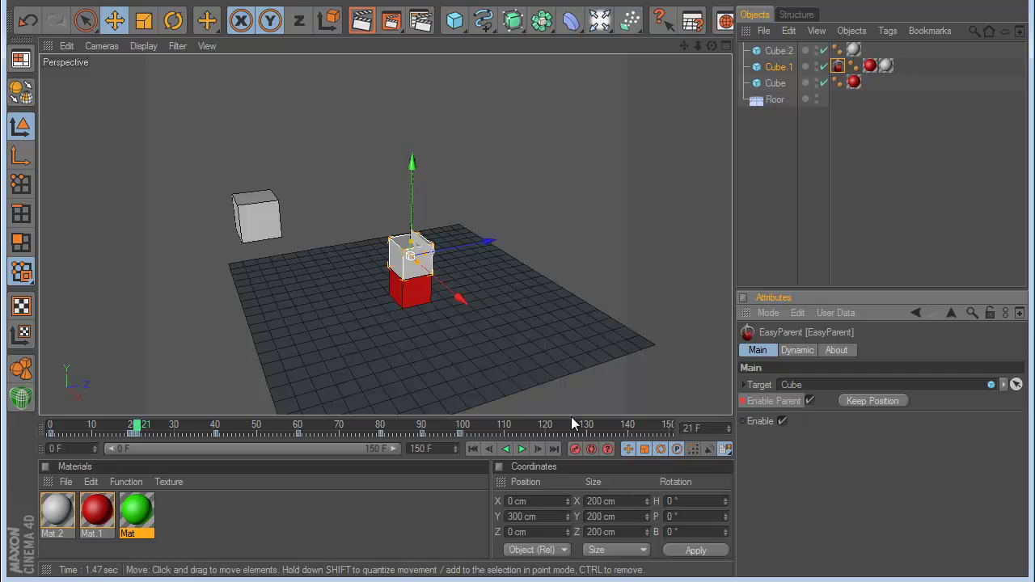
Step: Advance to frame 92, keyframe the red cube's release with the tag's Dynamic option on, and play the animation
left_click(524, 450)
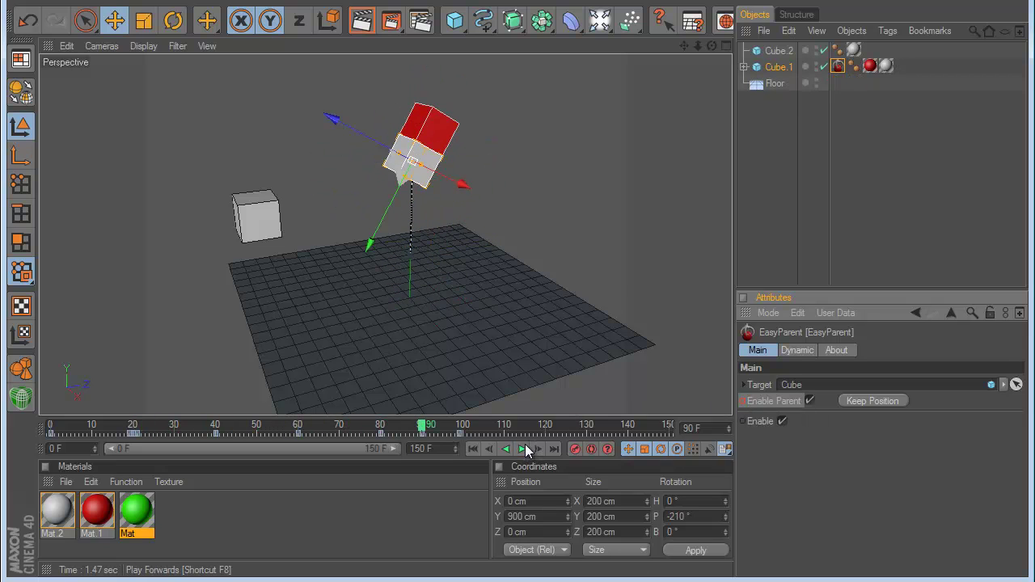
left_click(538, 450)
left_click(537, 449)
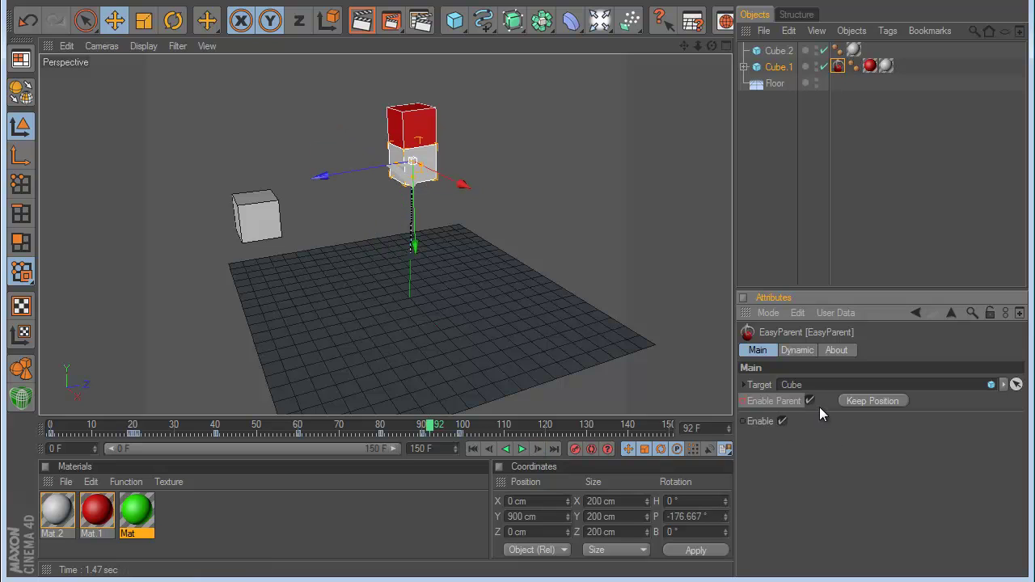
left_click(798, 350)
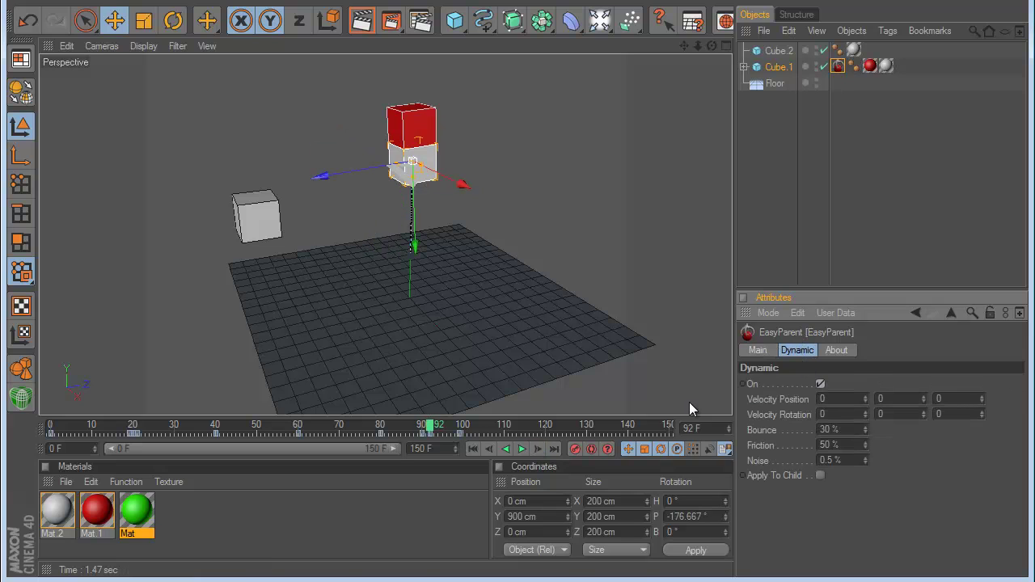
left_click(522, 449)
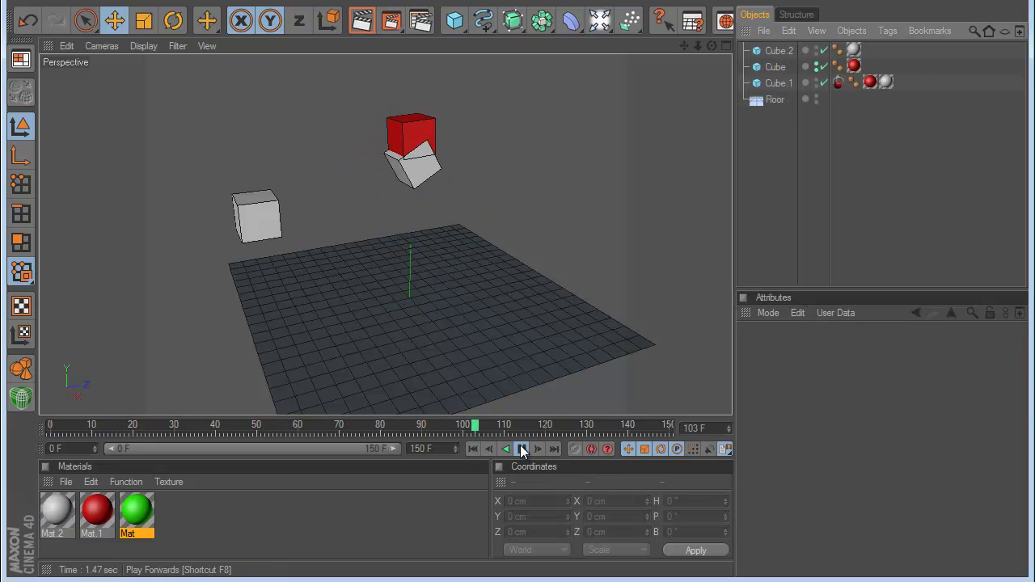
Step: Set Cube.1's EasyParent Velocity Position to 200 in the second value and 1000 in the third during playback
left_click(838, 83)
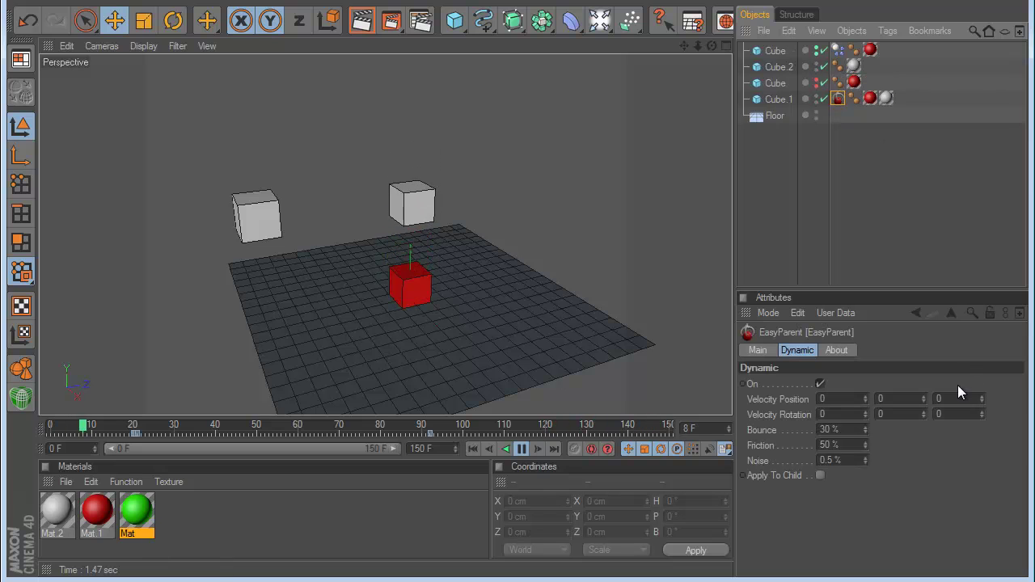
left_click(957, 398)
type("1000")
left_click(890, 399)
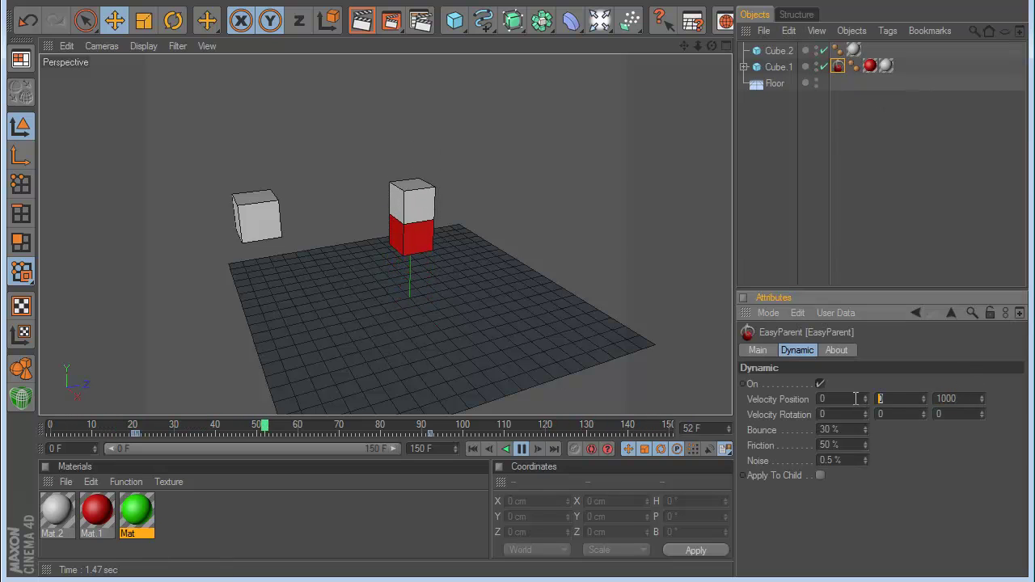
type("200")
key("Return")
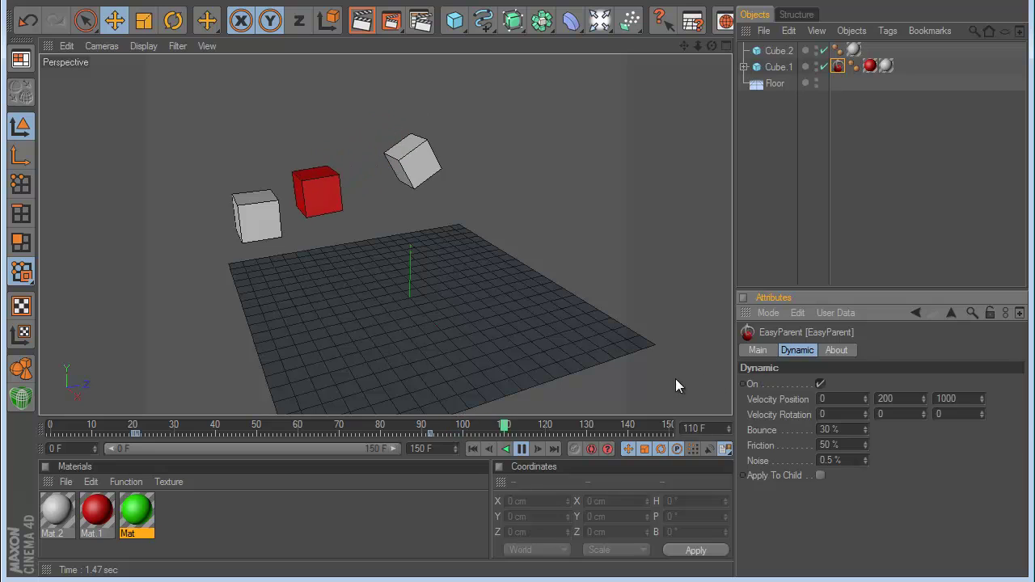
Step: Add a MoGraph dynamics collision tag to the Floor object and stop playback at frame 112
right_click(786, 85)
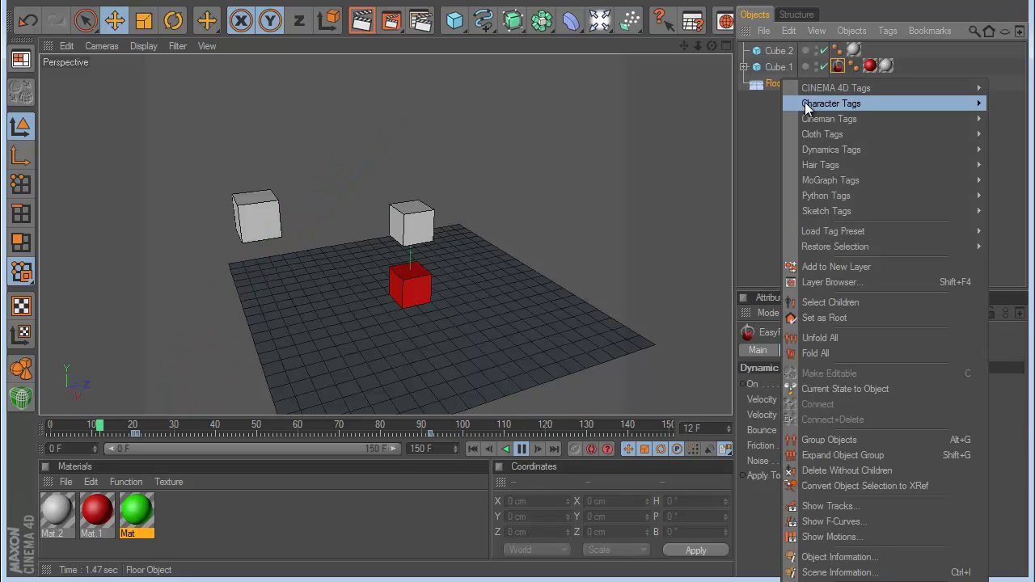
left_click(763, 141)
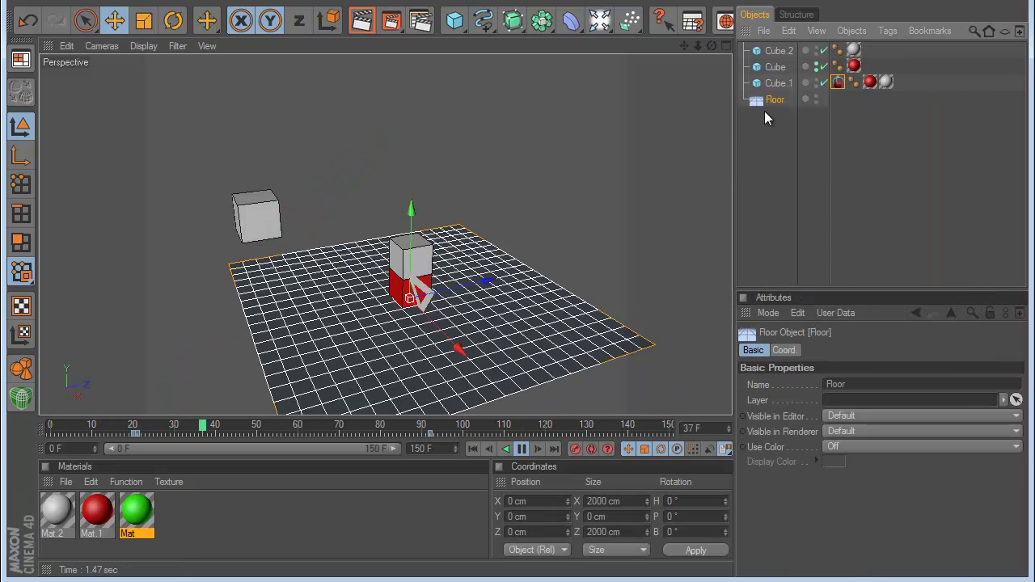
right_click(765, 110)
mouse_move(821, 176)
left_click(739, 175)
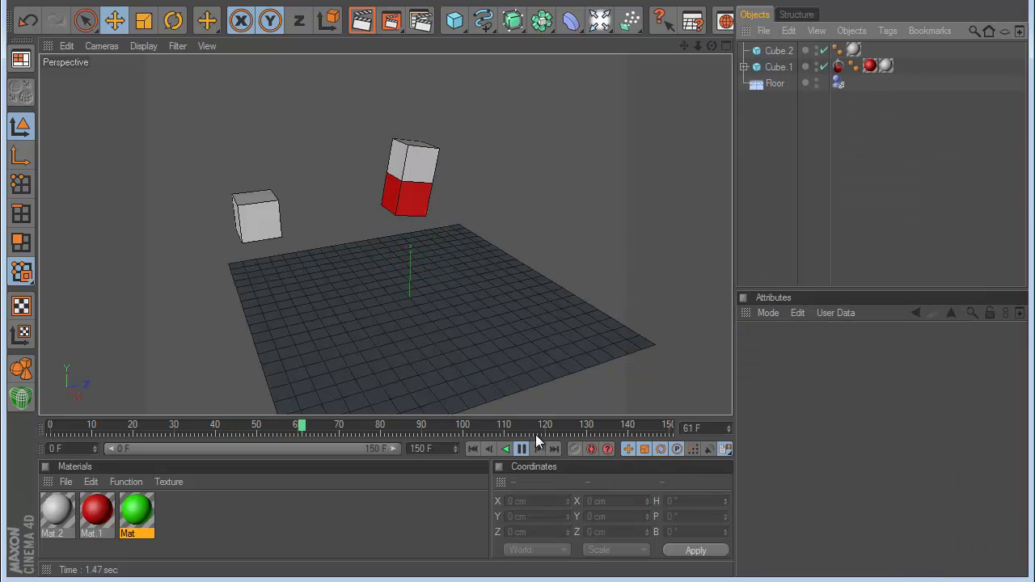
left_click(522, 449)
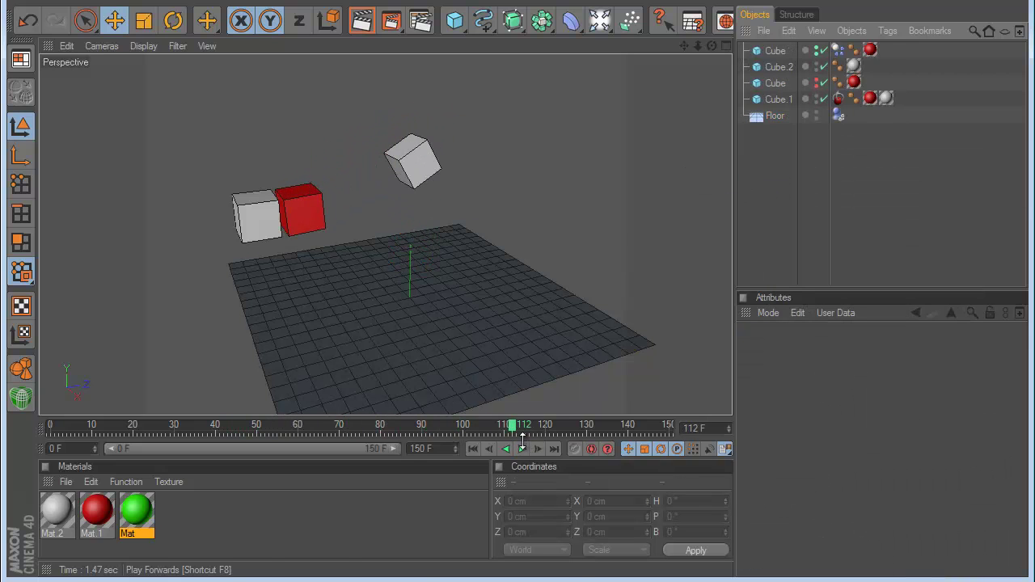
Step: Compare Cube.2's position with the thrown red cube and return the animation to frame 0
left_click(267, 218)
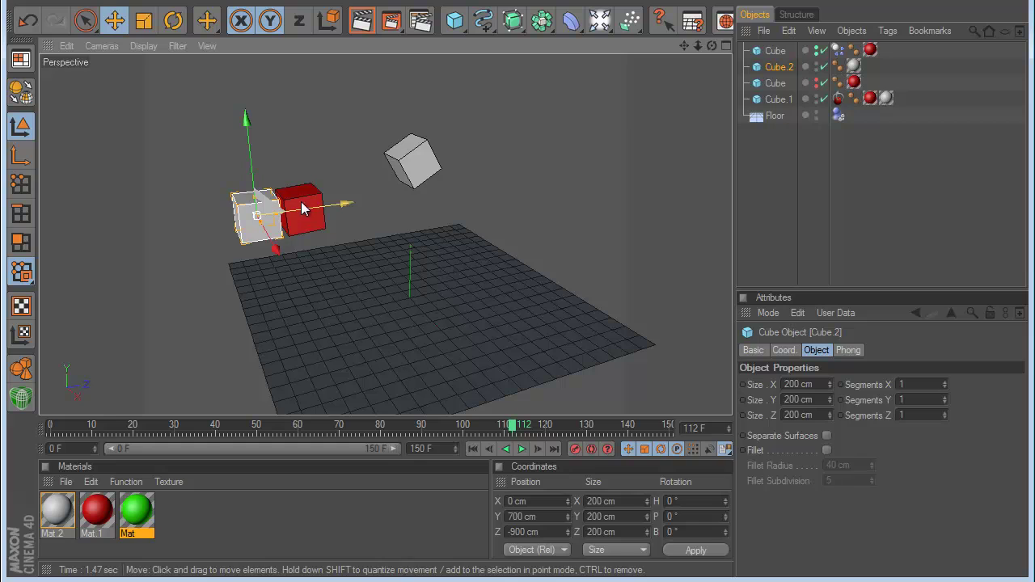
left_click(301, 214)
left_click(265, 209)
left_click_drag(511, 432, 312, 429)
left_click(474, 449)
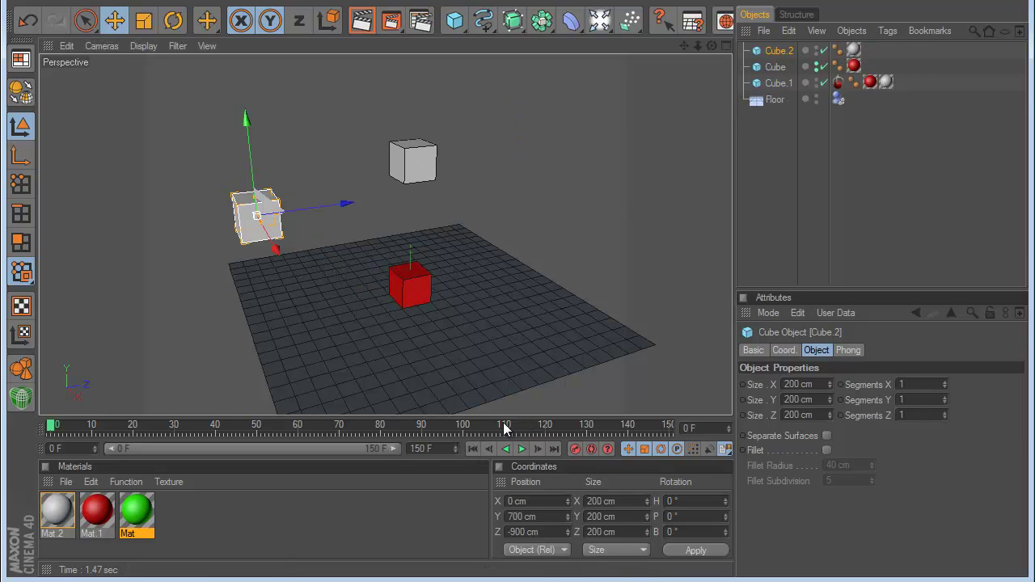
Step: Set the second Velocity Position value of Cube.1's EasyParent tag to 400 and the third to 700, and play the animation
left_click(838, 82)
double_click(888, 399)
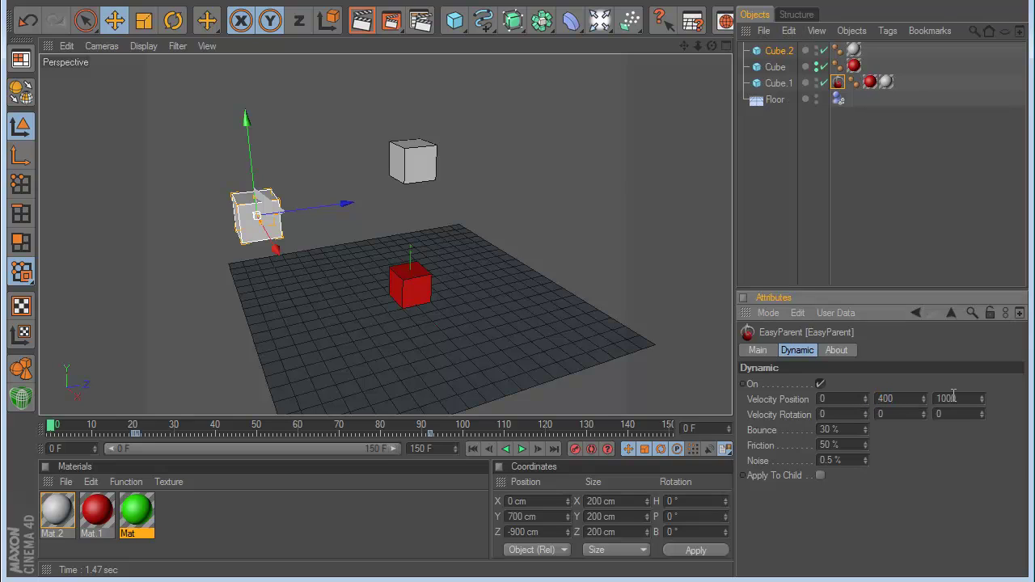
type("700")
left_click(518, 451)
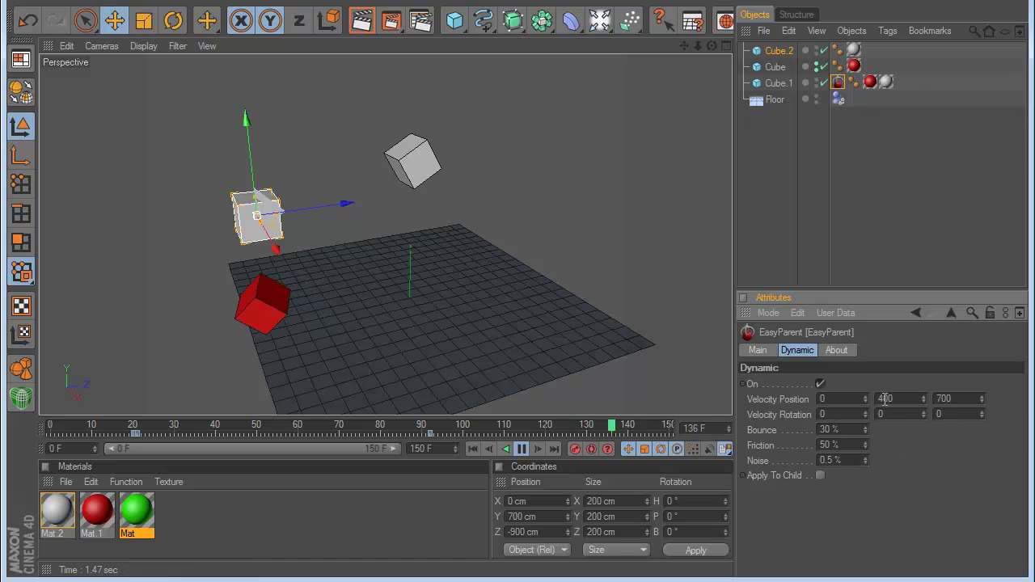
Step: Change the second Velocity Position value to -400, replay the throw from frame 0, and stop on frame 123
left_click(522, 451)
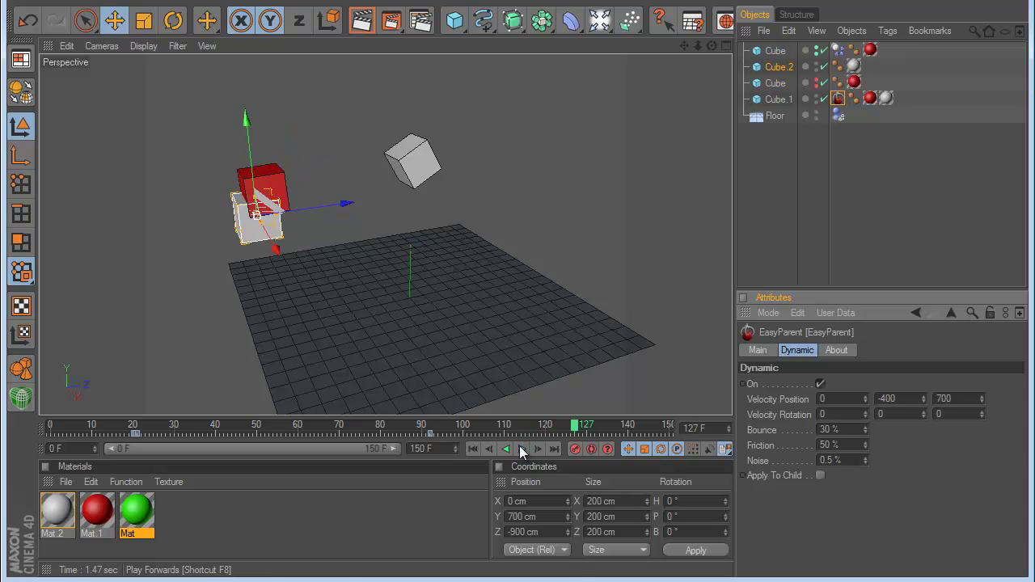
left_click(260, 196)
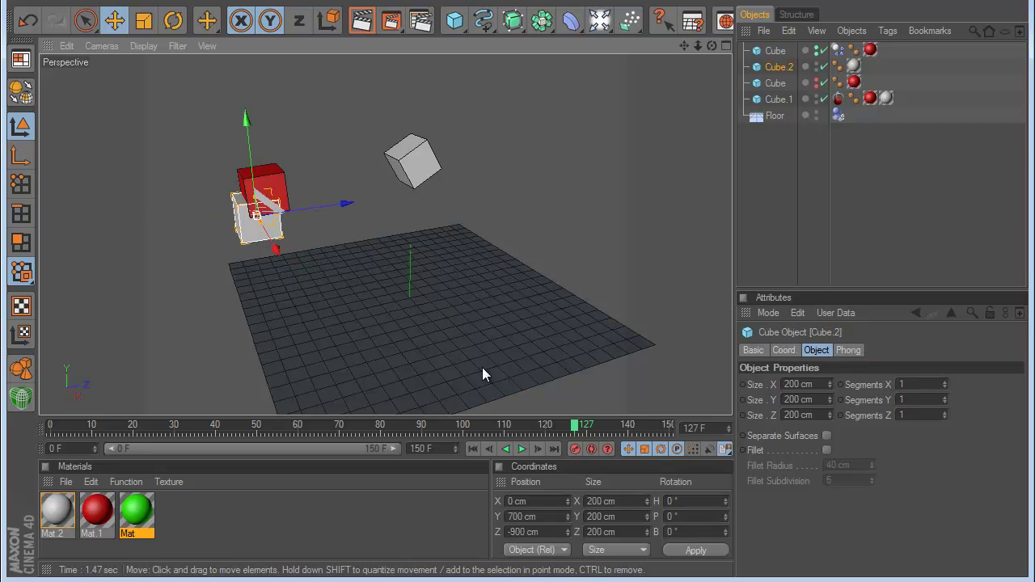
left_click(474, 449)
left_click(522, 449)
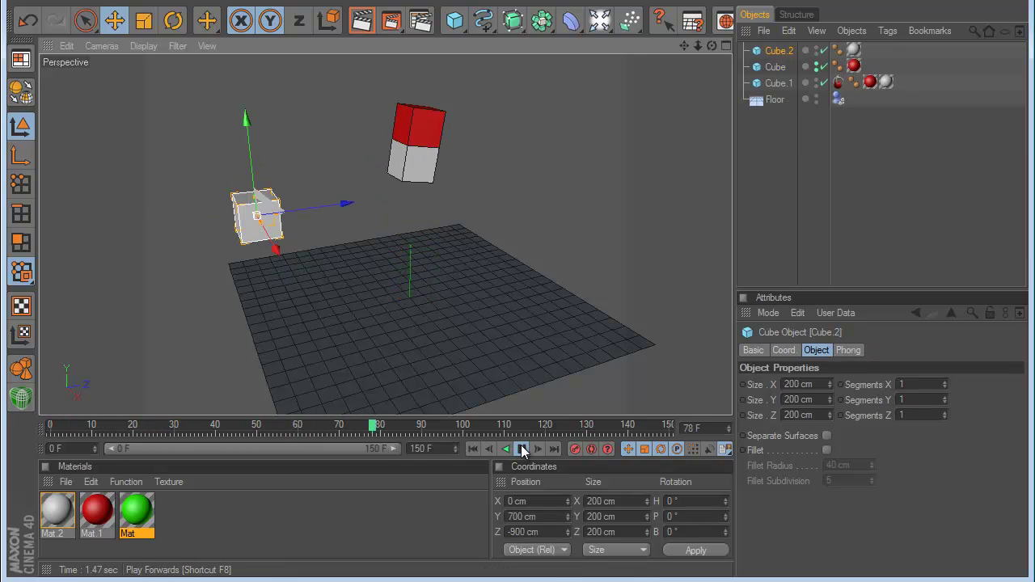
left_click(522, 449)
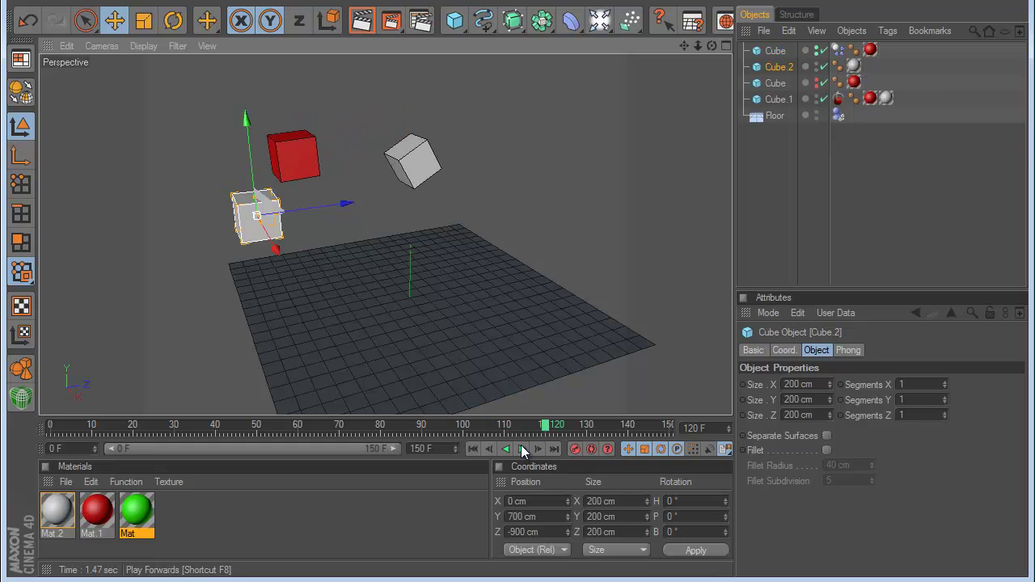
left_click(534, 450)
left_click(534, 450)
left_click(534, 450)
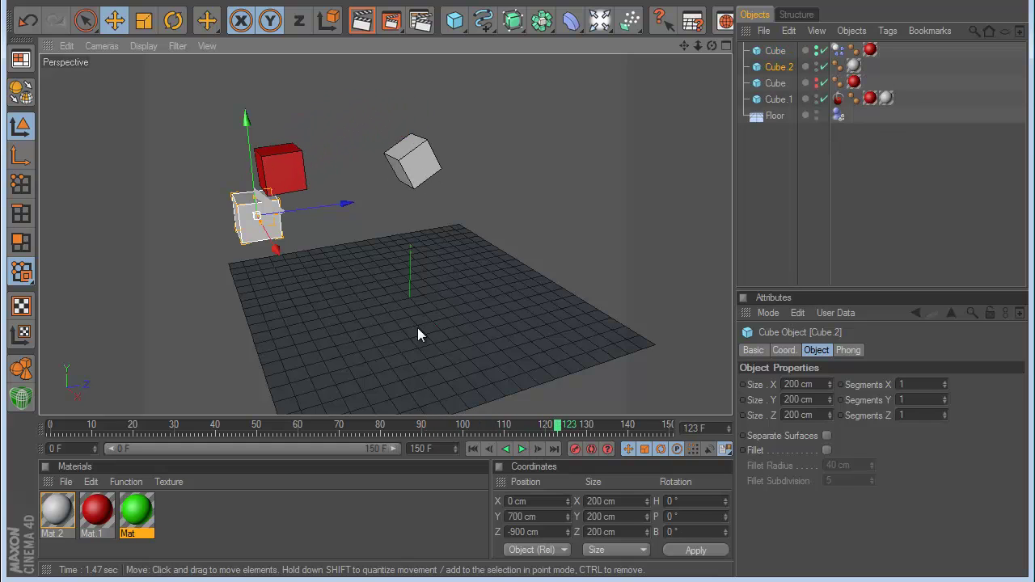
Step: Move Cube.2 along Z to -800 cm, beneath the thrown red cube, and add an EasyParent tag to it
left_click_drag(330, 210, 517, 283)
left_click(777, 202)
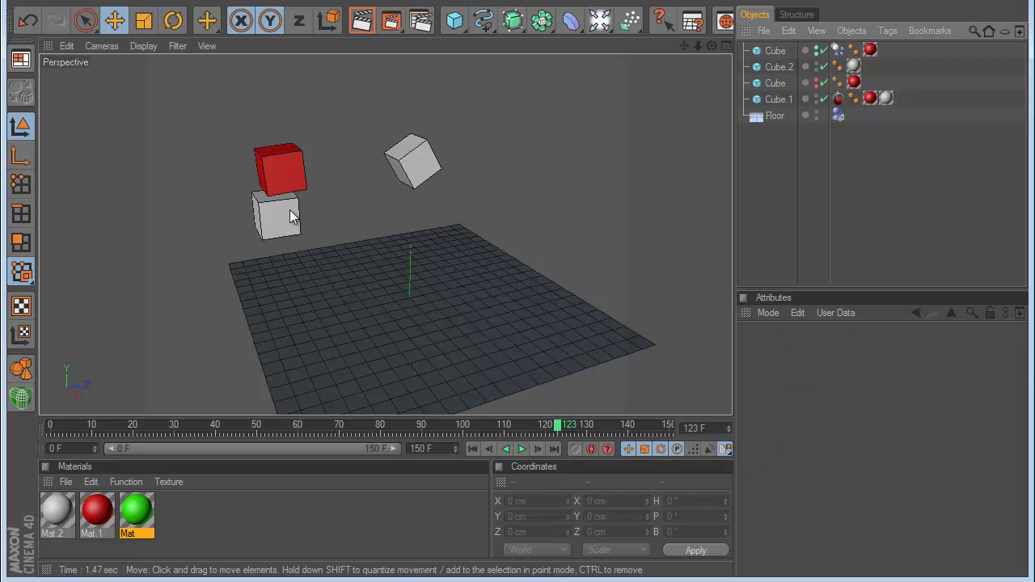
left_click(293, 217)
right_click(779, 72)
mouse_move(788, 192)
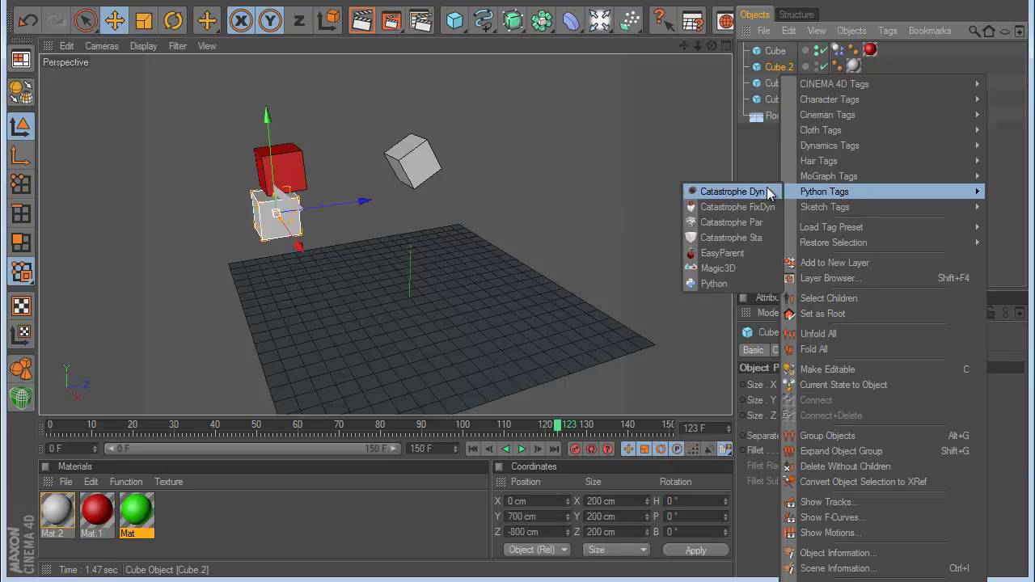
left_click(722, 253)
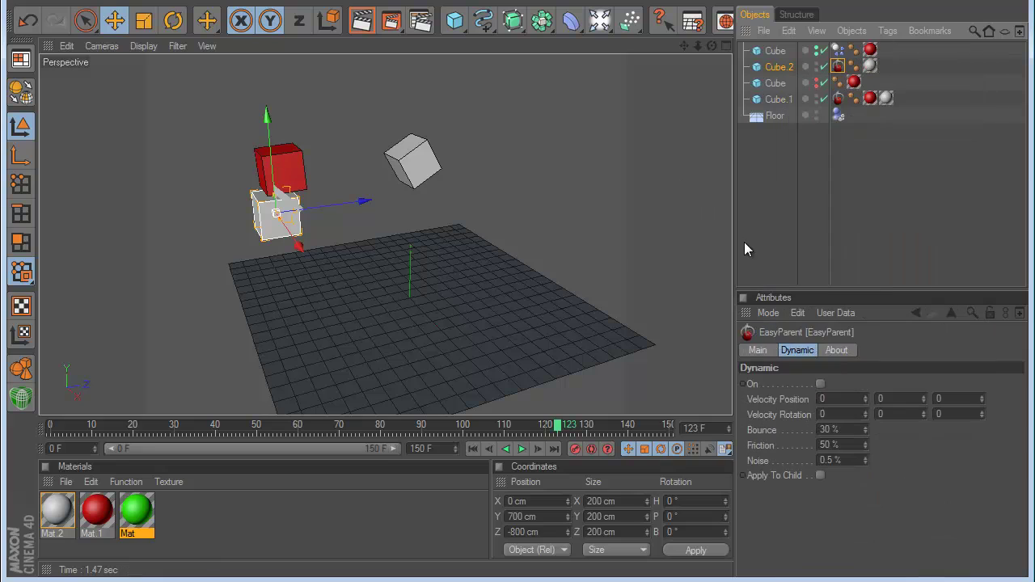
Step: Set the thrown red Cube as the target of Cube.2's EasyParent tag
left_click(817, 350)
left_click(1018, 385)
left_click(295, 166)
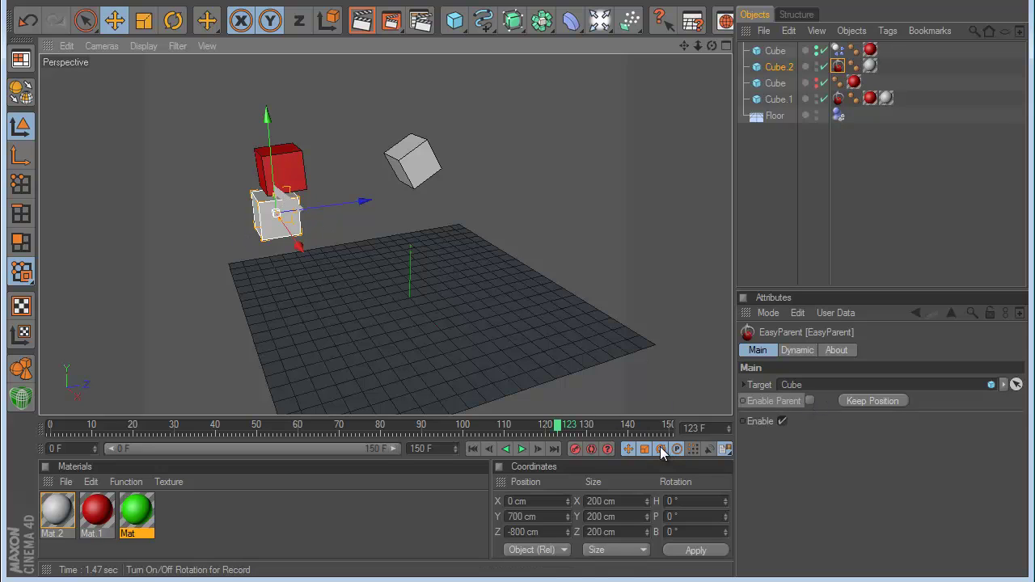
Step: Keyframe Enable Parent on Cube.2's tag off at frame 123 and on at frame 124
left_click(538, 448)
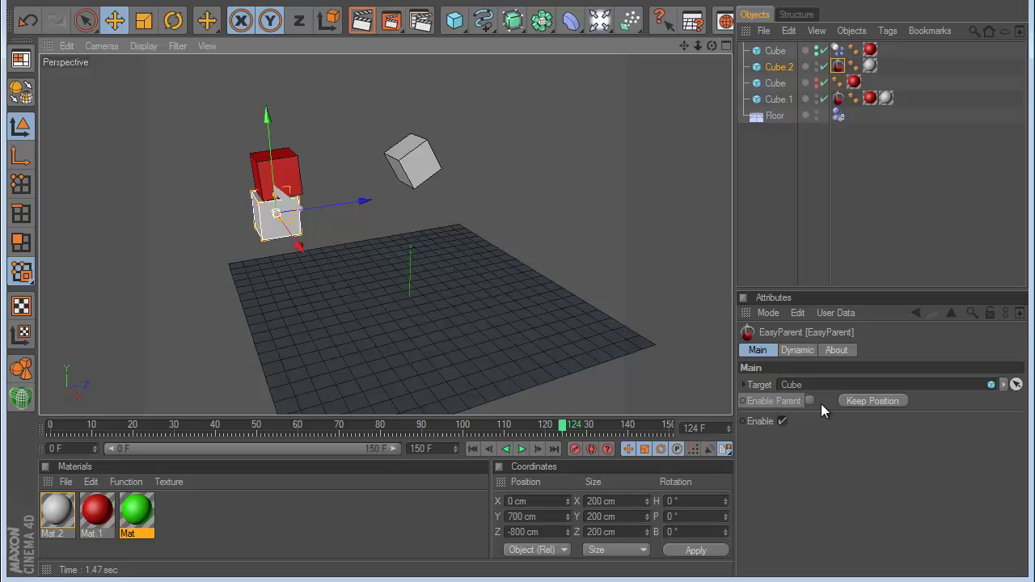
left_click(741, 400, "ctrl")
left_click(562, 434)
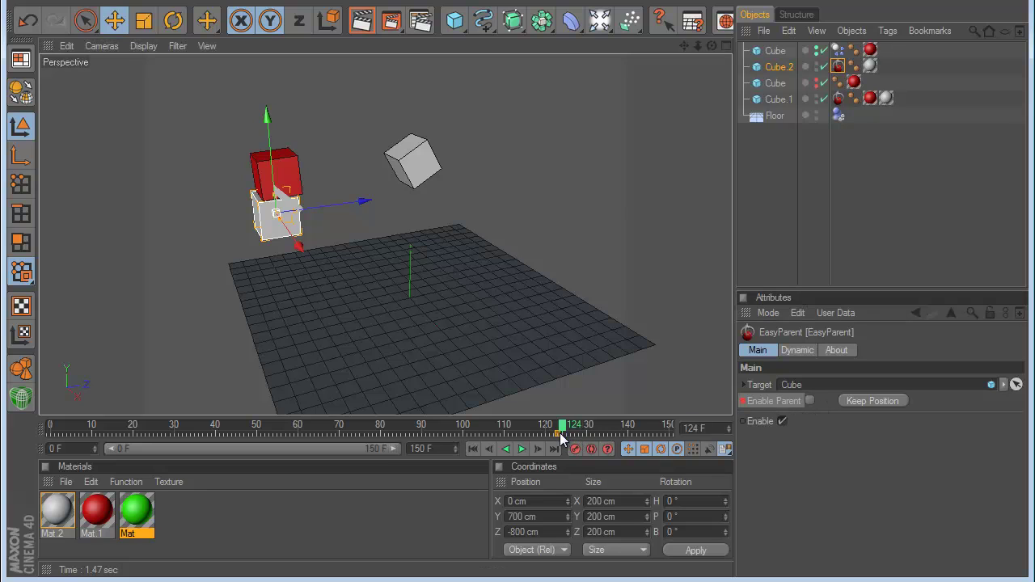
left_click(810, 401)
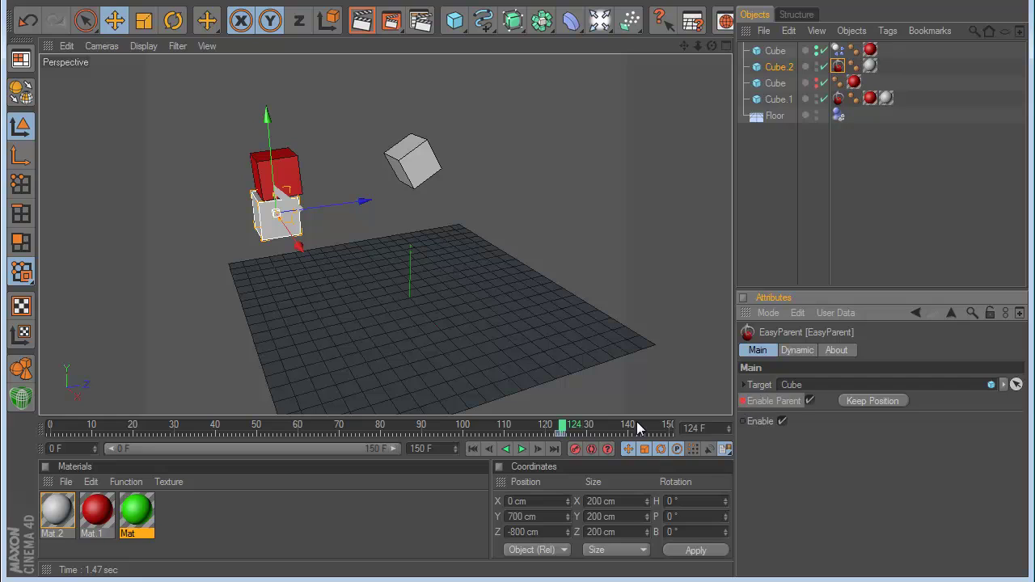
left_click(564, 432)
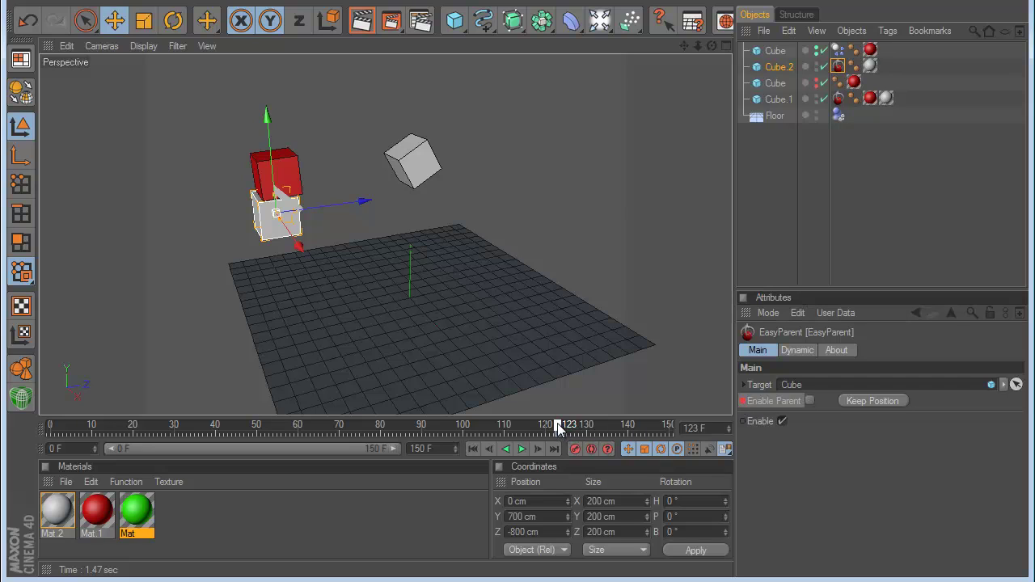
Step: Replay the animation from frame 0 to frame 142 to check Cube.2's catch, and return to frame 92
left_click_drag(559, 425, 563, 425)
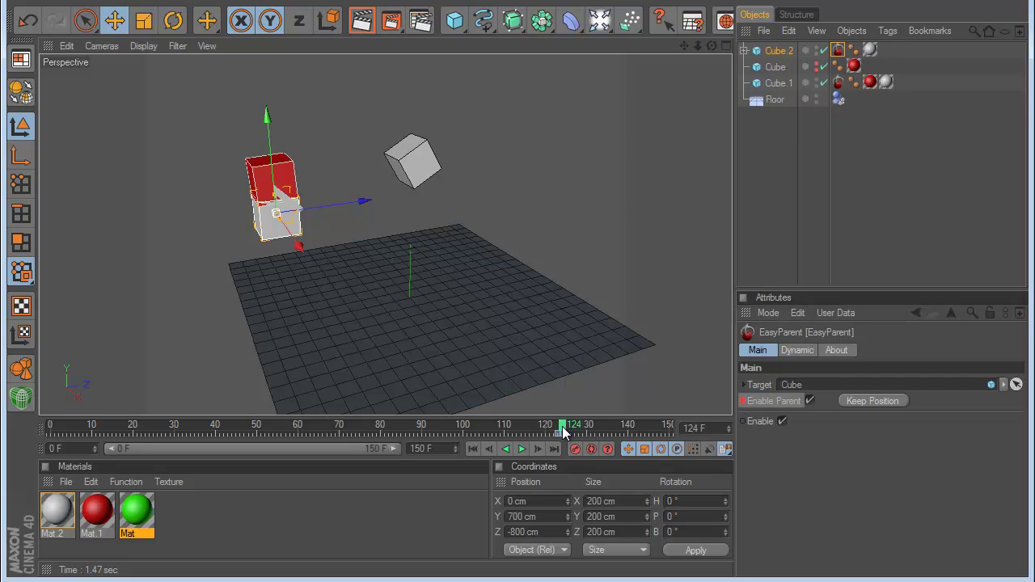
left_click(474, 450)
left_click(521, 450)
left_click(634, 399)
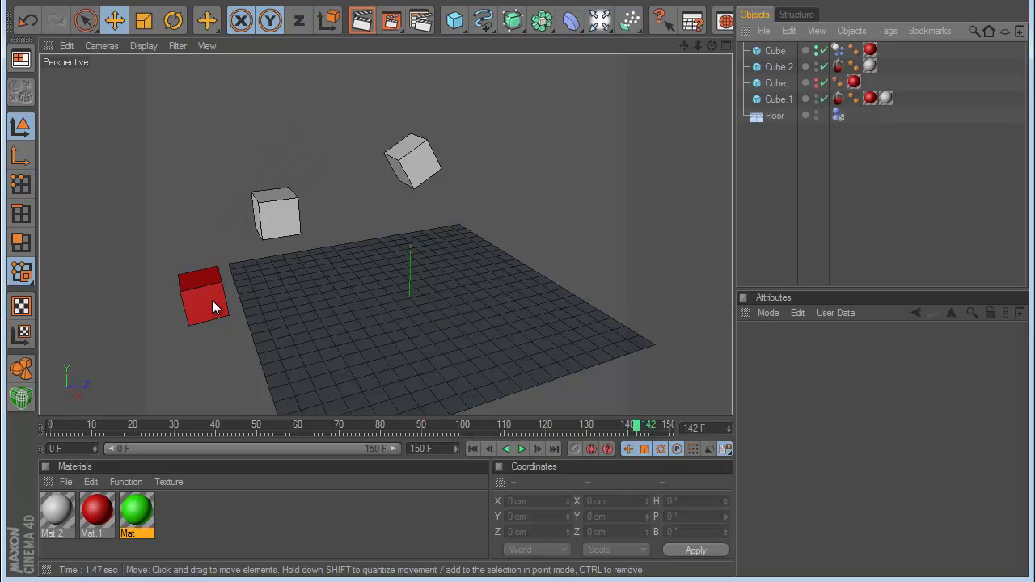
left_click_drag(638, 431, 431, 433)
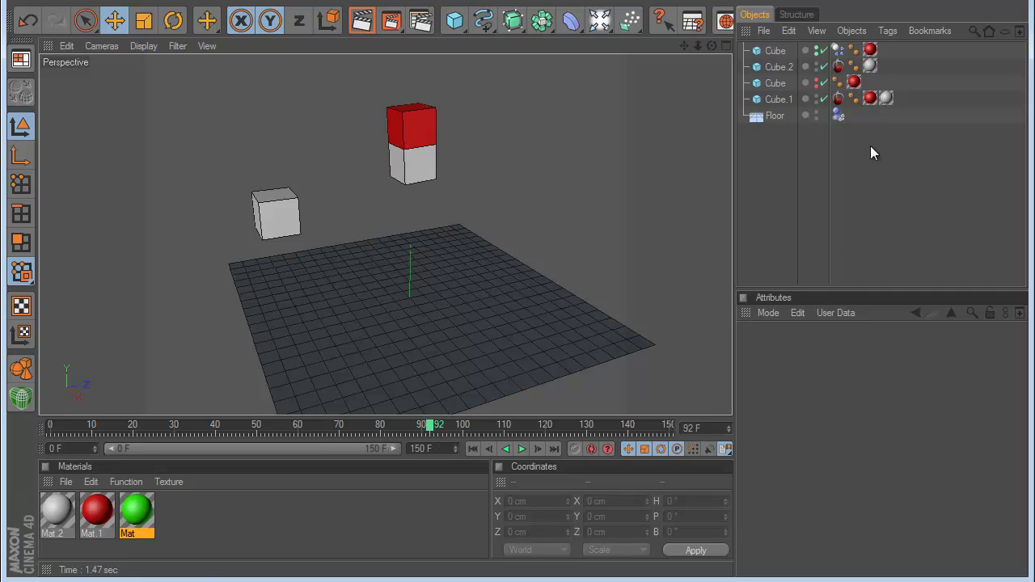
Step: Keyframe the Dynamic On option of Cube.1's EasyParent tag off at frame 124
left_click(838, 67)
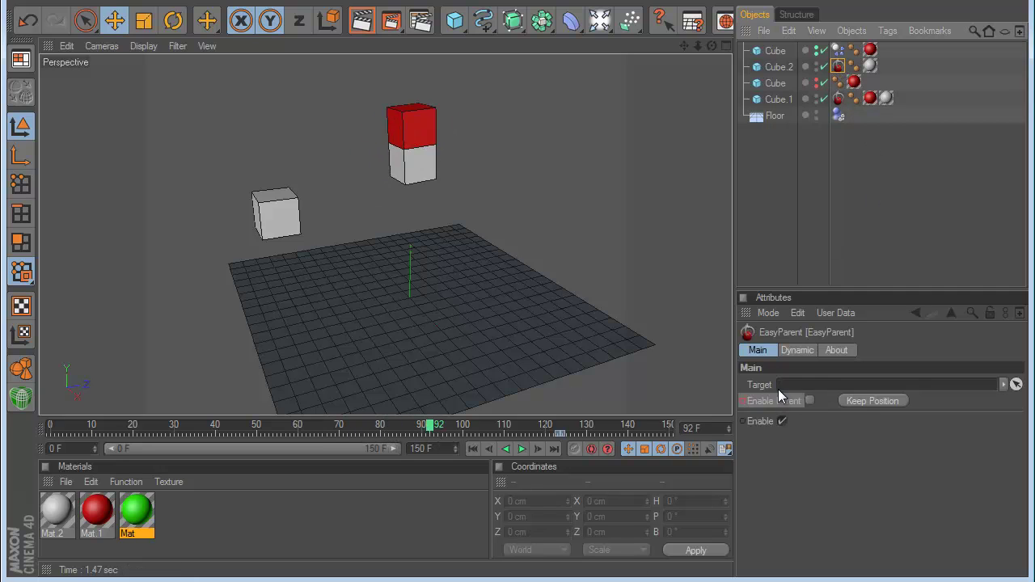
left_click(838, 99)
left_click(797, 352)
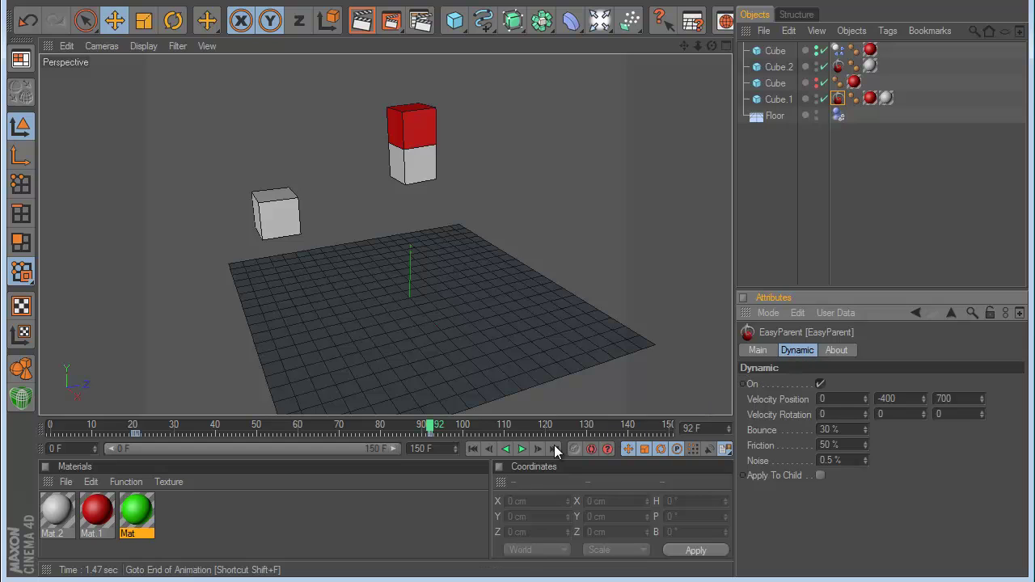
left_click(522, 450)
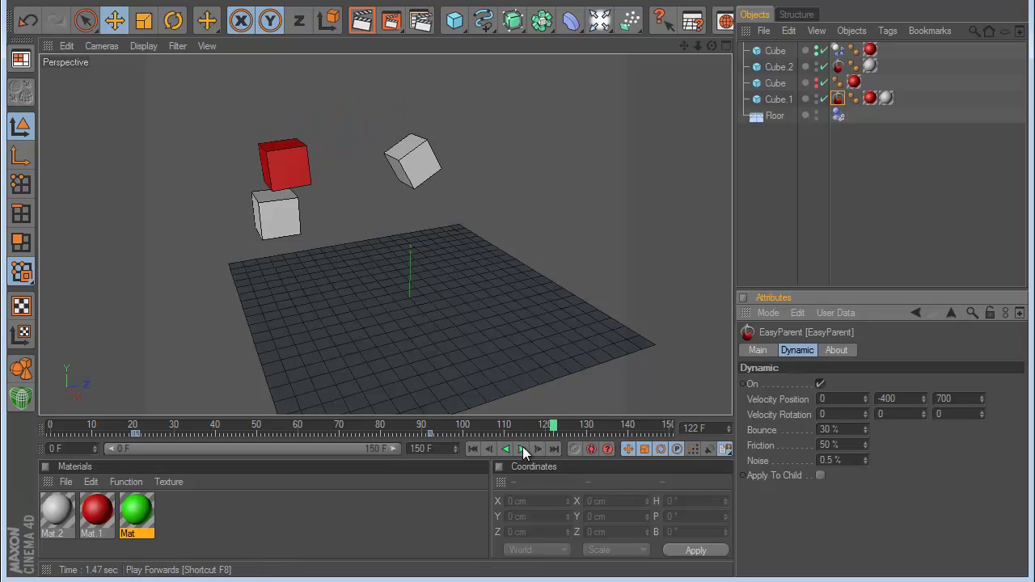
left_click(533, 451)
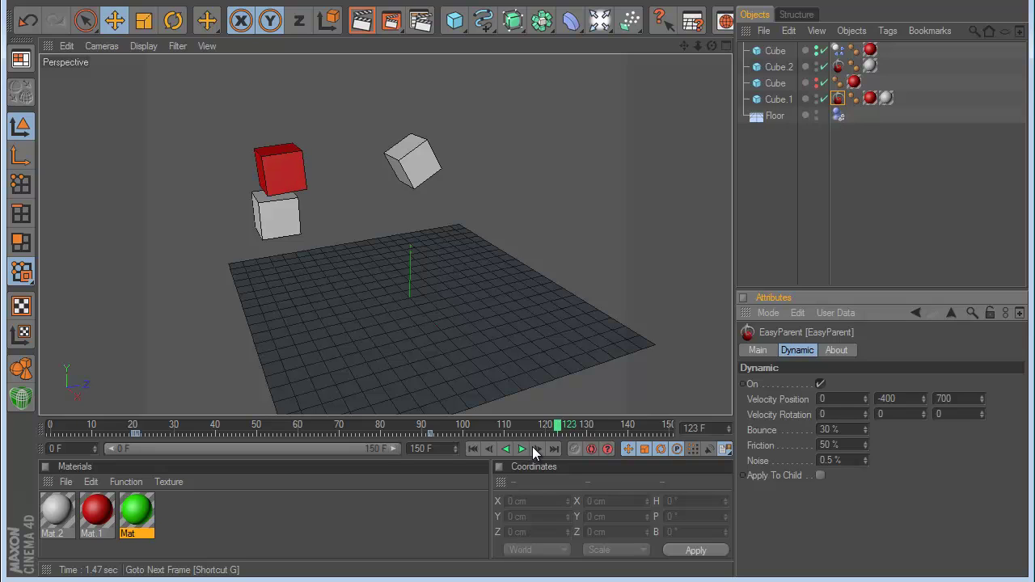
left_click(533, 451)
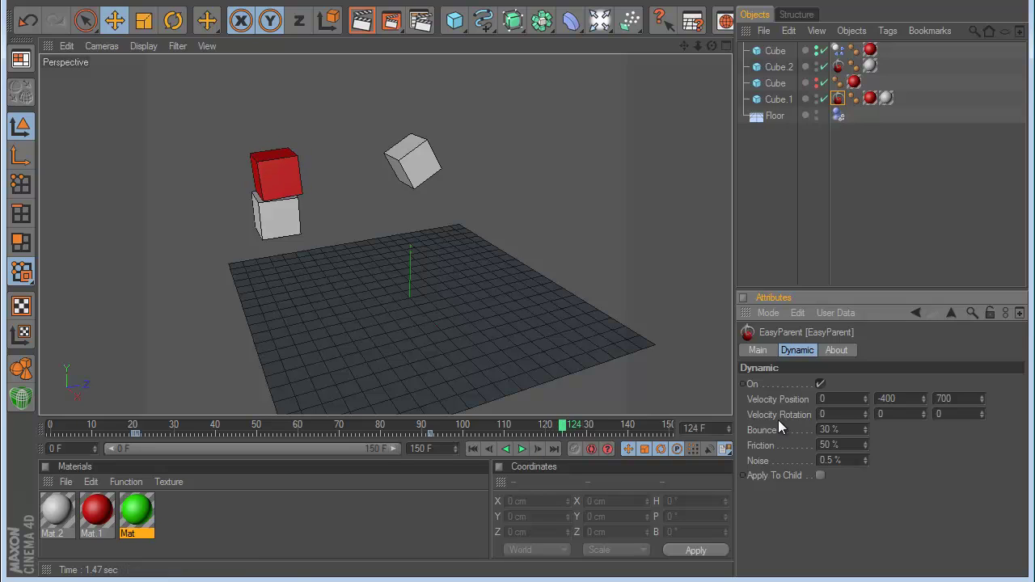
left_click(823, 383)
left_click(742, 385, "ctrl")
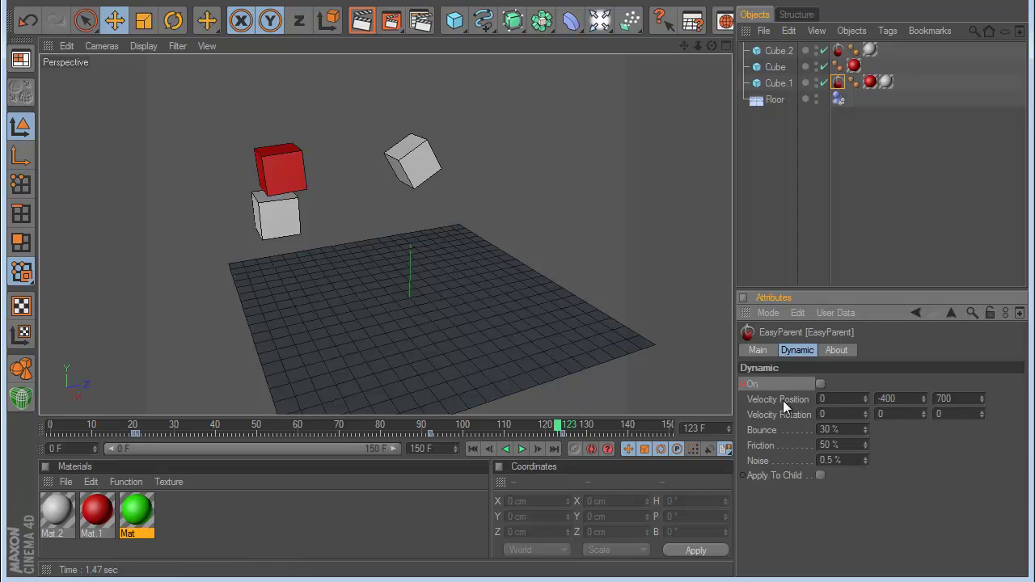
Step: Play the throw from the start to check the Dynamic keyframes, and return to frame 0
left_click(474, 449)
left_click(522, 449)
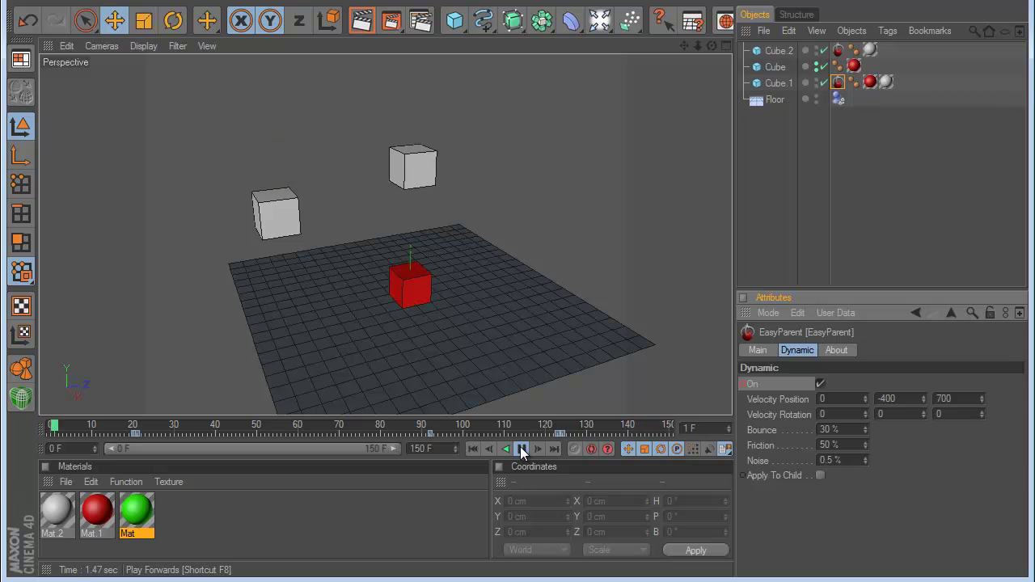
left_click(521, 449)
left_click(474, 449)
Step: Keyframe Cube.2's position at frame 124 and again at frame 140 with Y lowered to 100 cm, and play the result
left_click(276, 217)
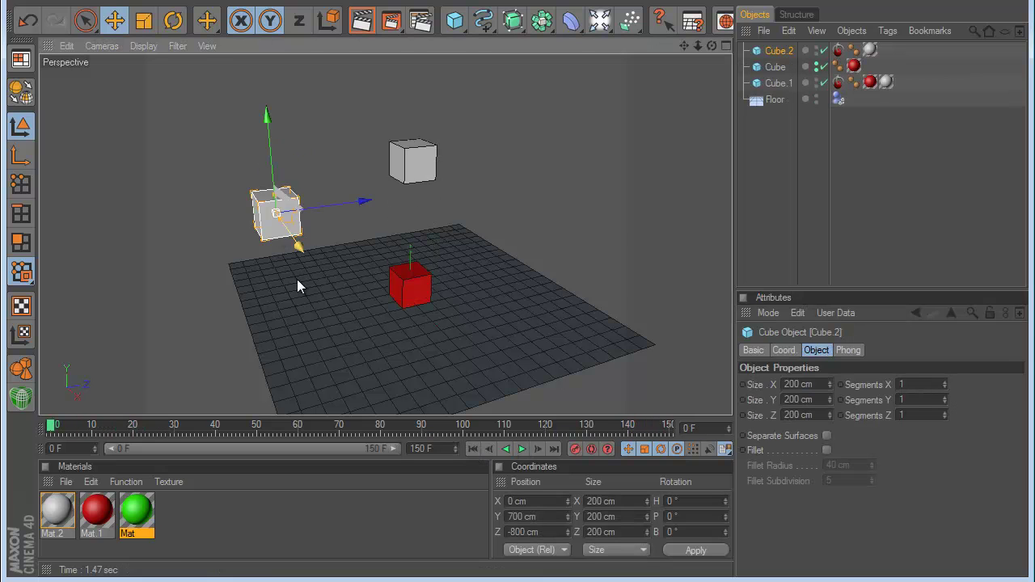
left_click_drag(51, 427, 562, 452)
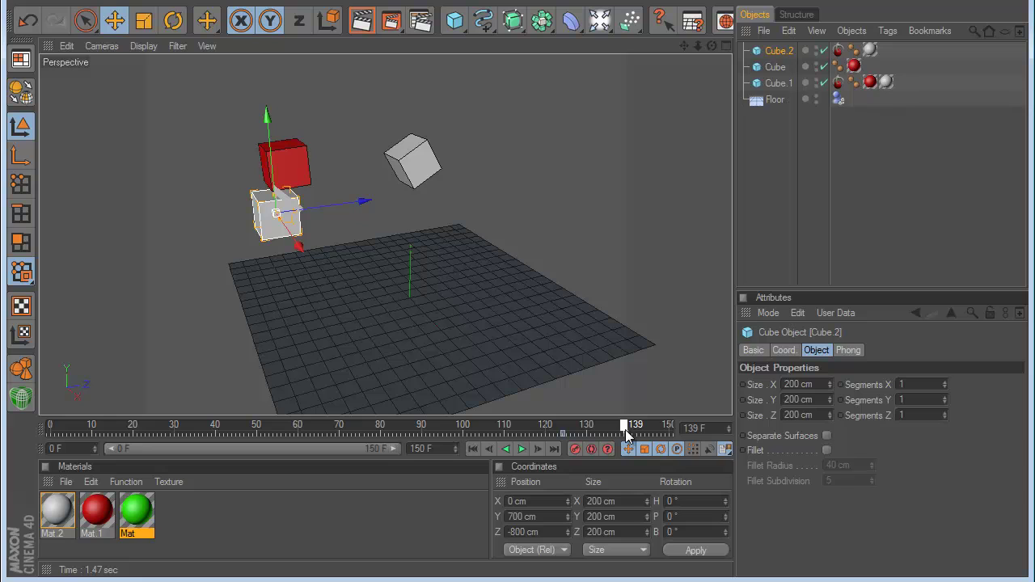
left_click_drag(269, 135, 279, 235)
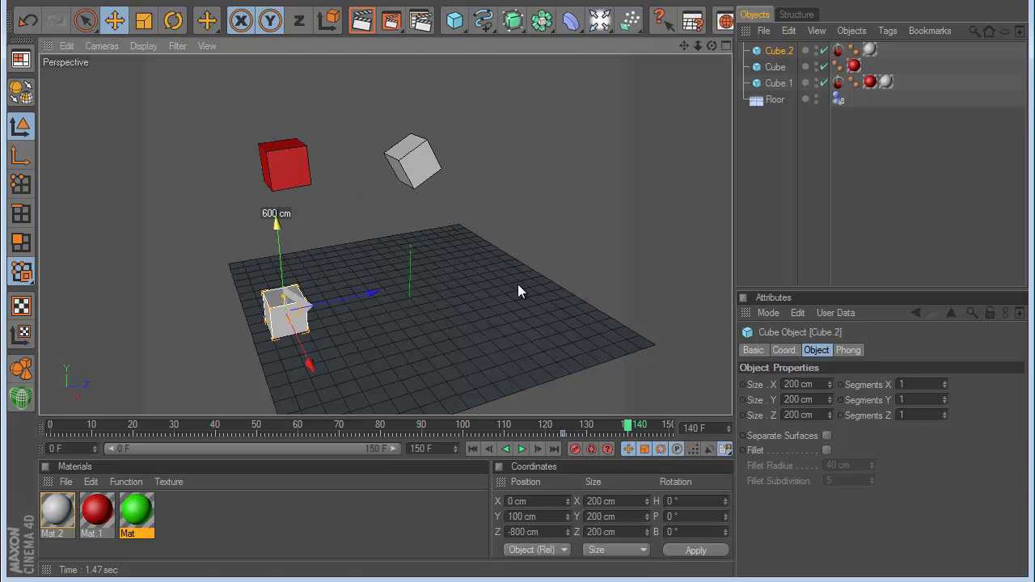
left_click(522, 449)
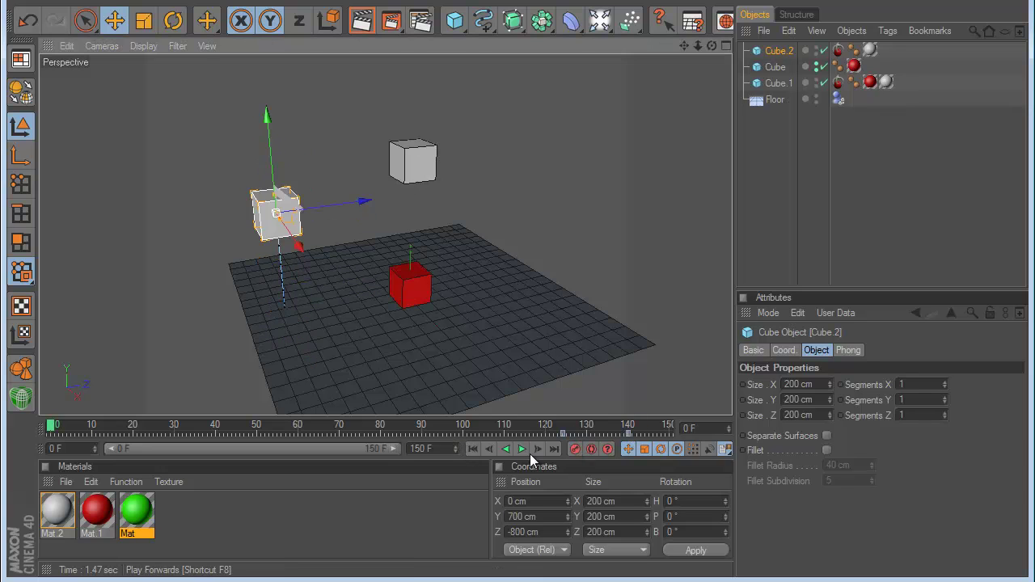
left_click(798, 224)
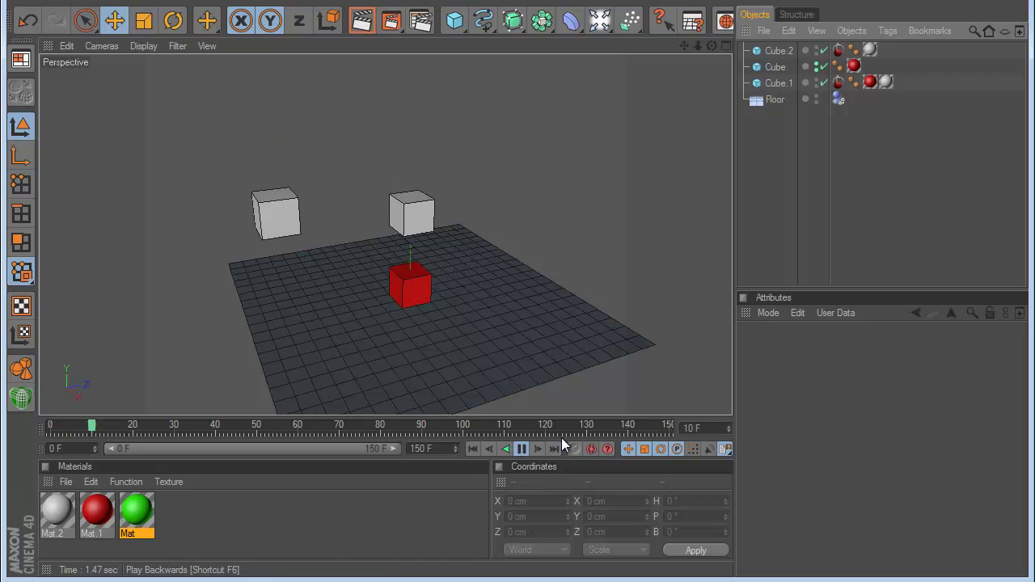
Step: Open Cube.2's EasyParent tag, stop the playback near the catch, and advance frame by frame to frame 124
left_click(782, 54)
left_click(839, 52)
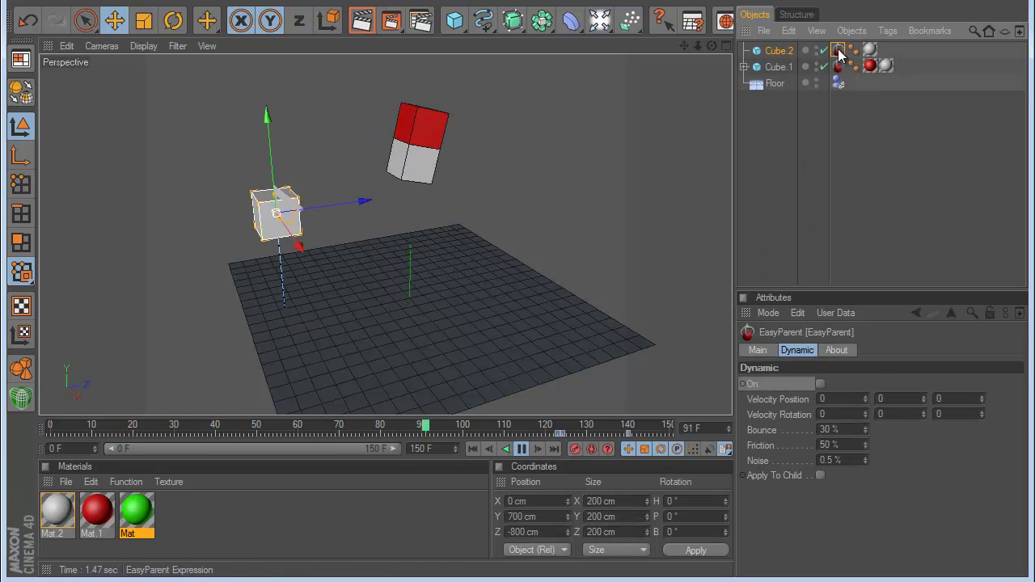
left_click(522, 449)
left_click(536, 449)
left_click(536, 449)
left_click(537, 449)
left_click(536, 449)
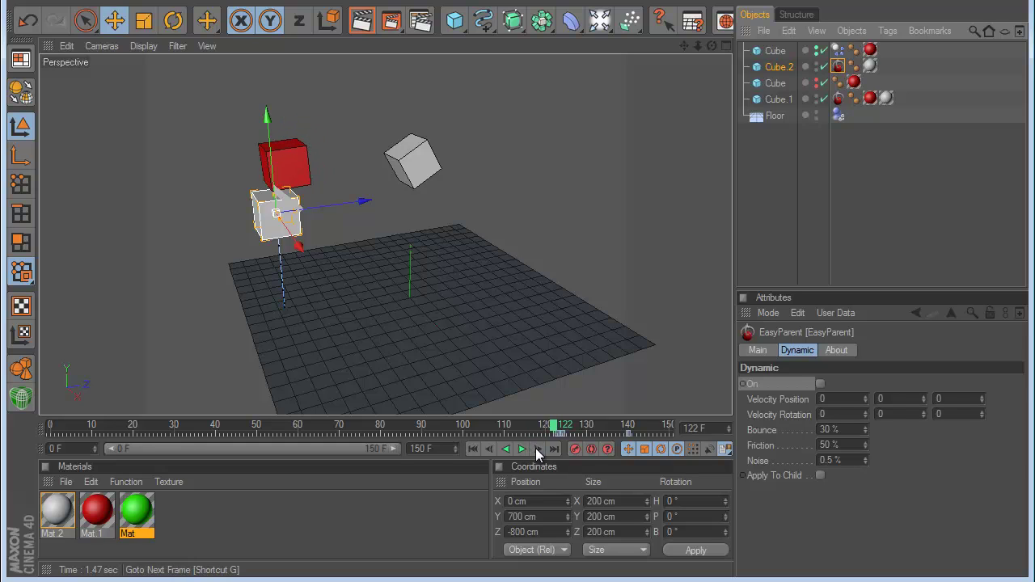
left_click(536, 449)
left_click(536, 449)
left_click(536, 449)
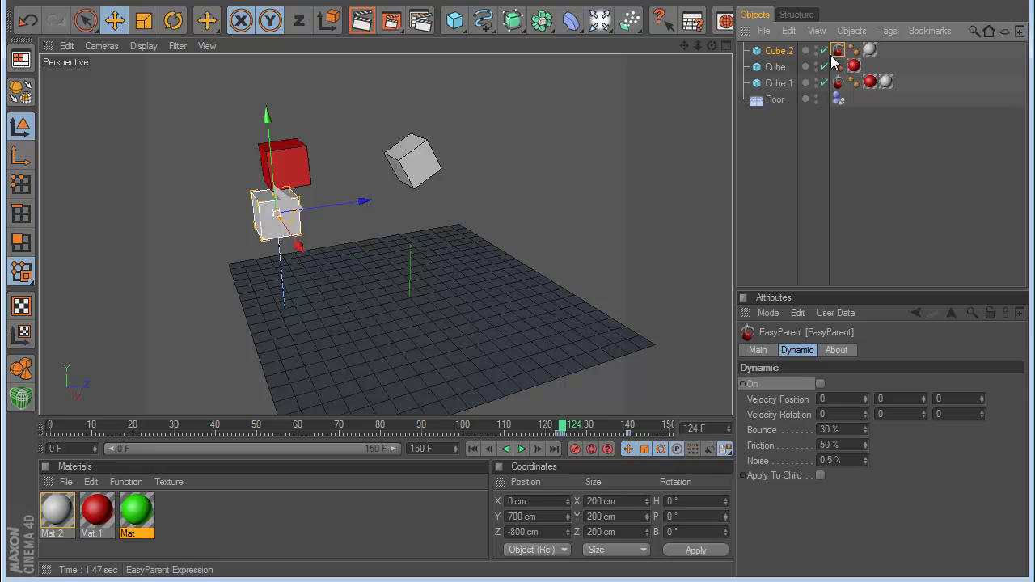
Step: Set the thrown red Cube as the target of Cube.2's EasyParent tag again, rewind, and deselect everything
left_click(758, 350)
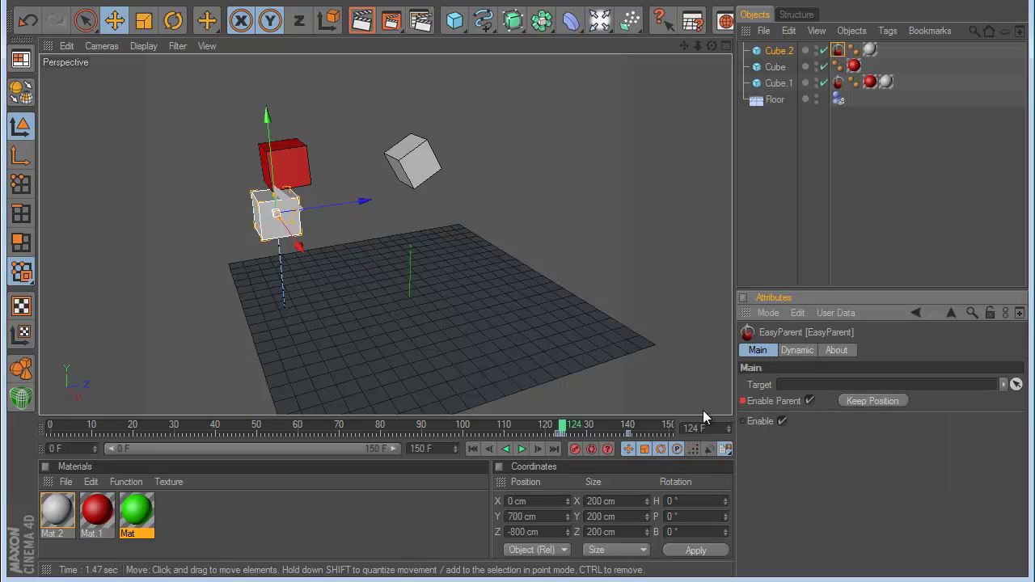
left_click(1017, 385)
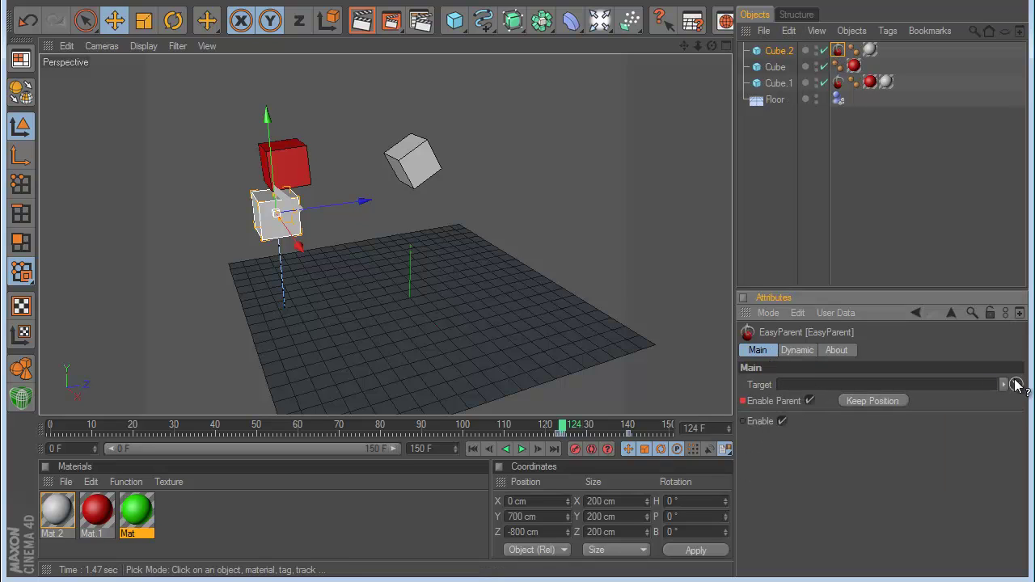
left_click(293, 150)
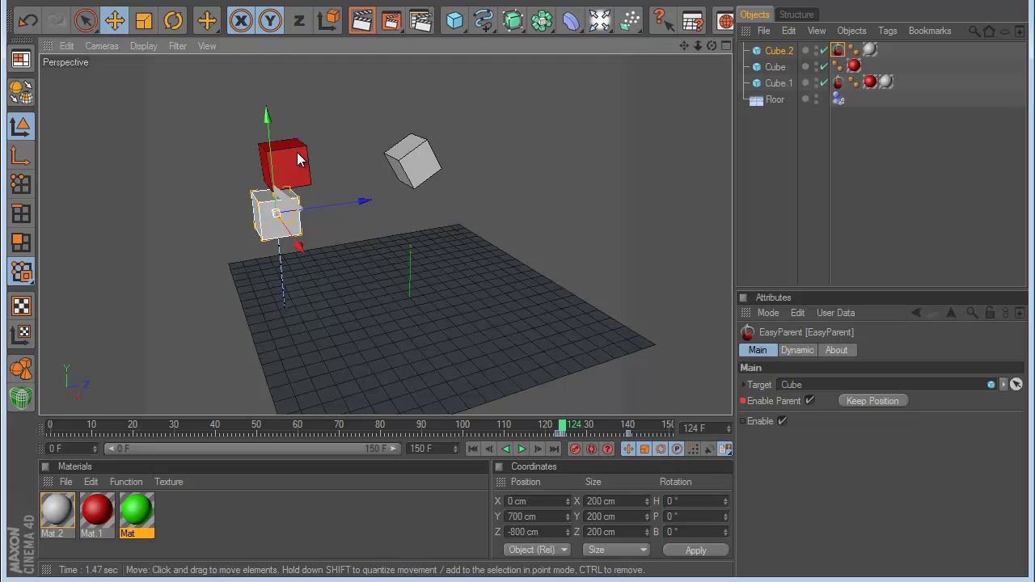
left_click(472, 453)
left_click(806, 208)
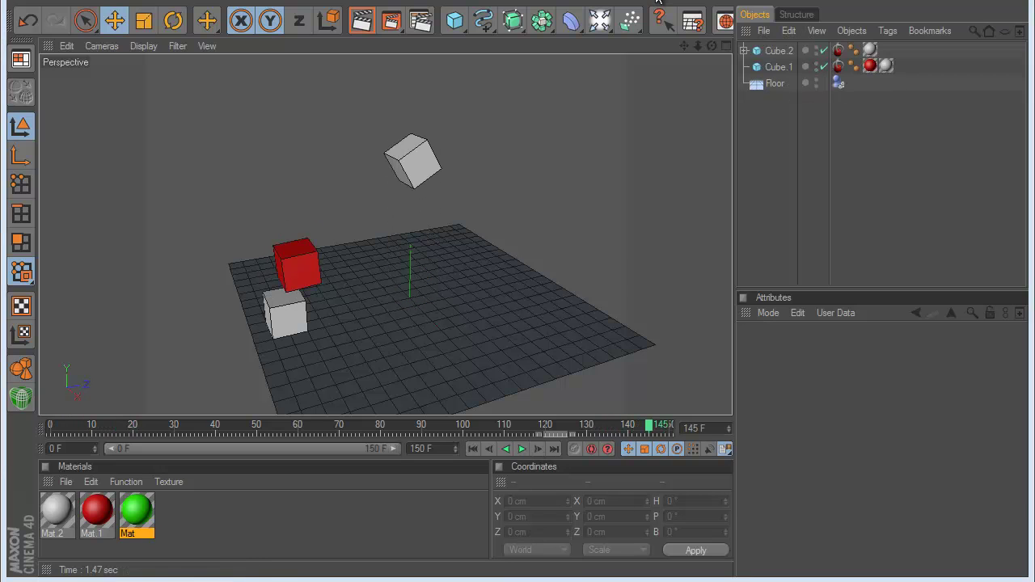
Step: Switch to the Example_7.c4d scene and play the seated character's animation from frame 0, stopping at frame 28
left_click(647, 1)
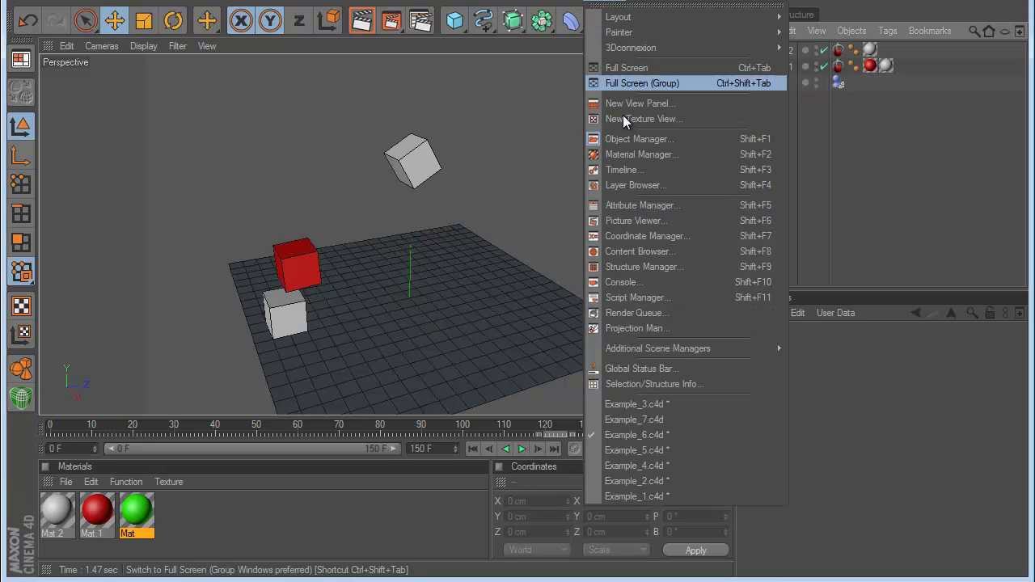
left_click(659, 426)
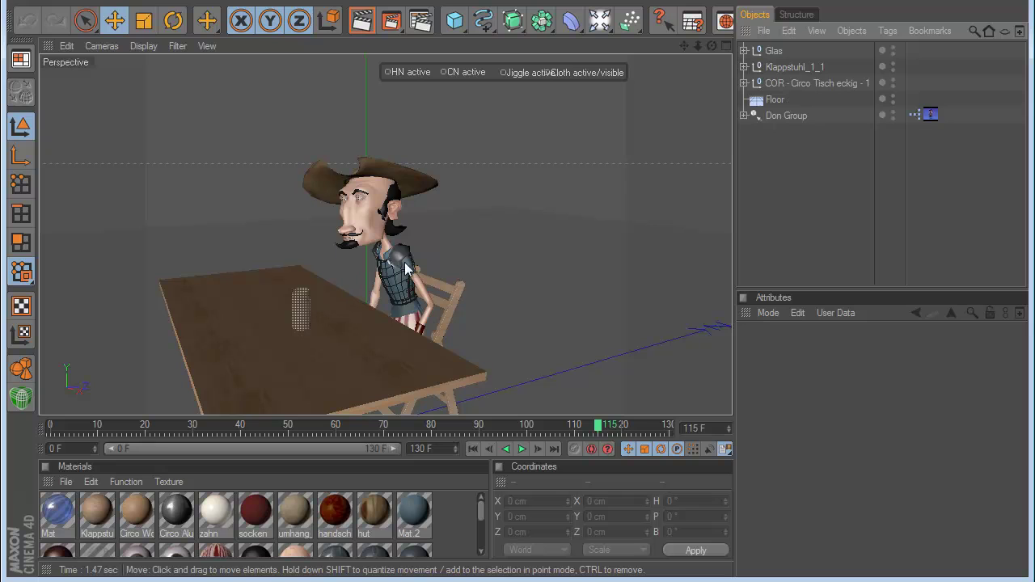
left_click(474, 450)
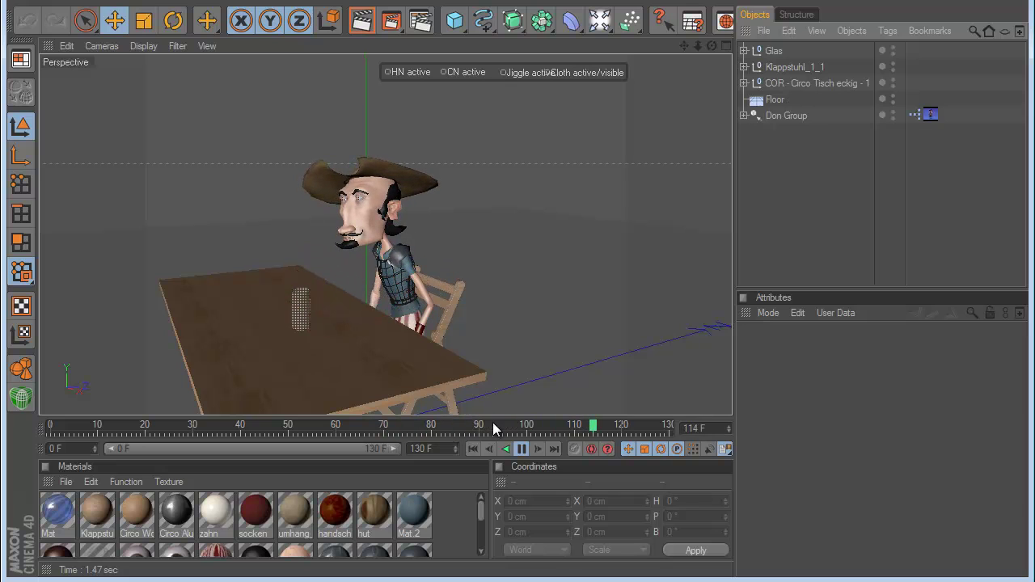
left_click(522, 450)
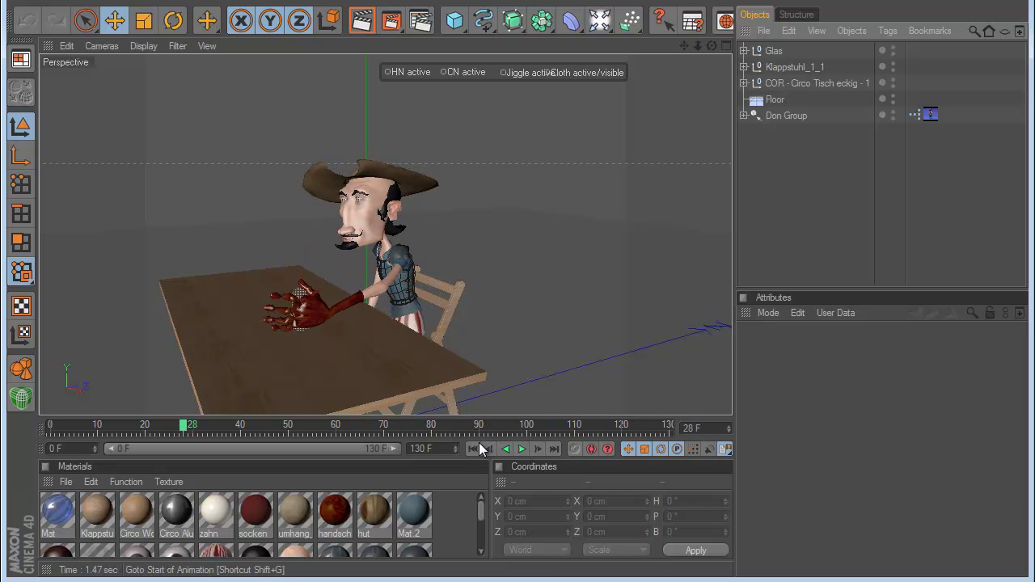
Step: Select the L_Hand Controller through Don Group's Visual Selector and reveal it in the expanded object hierarchy
double_click(929, 116)
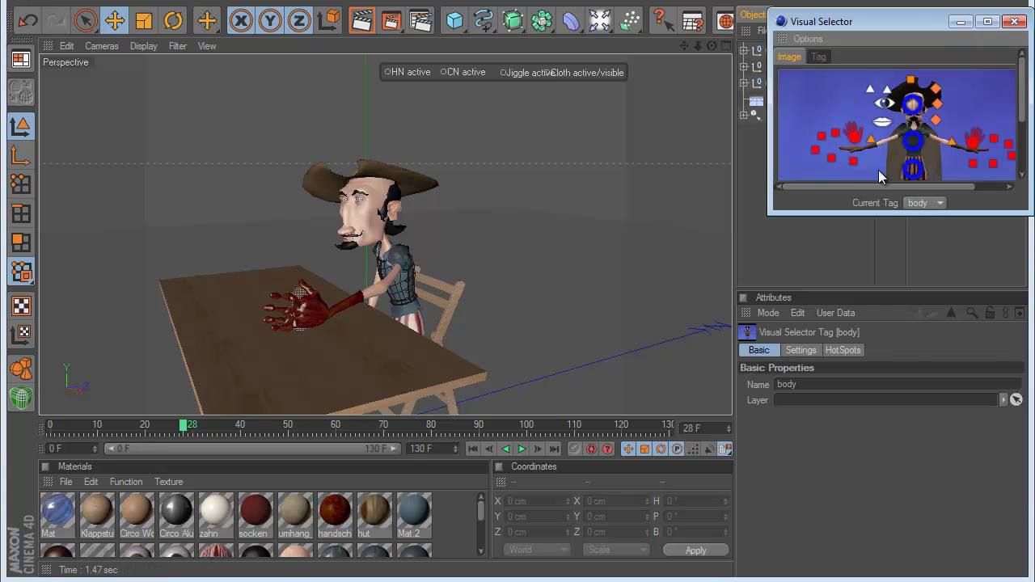
left_click(986, 145)
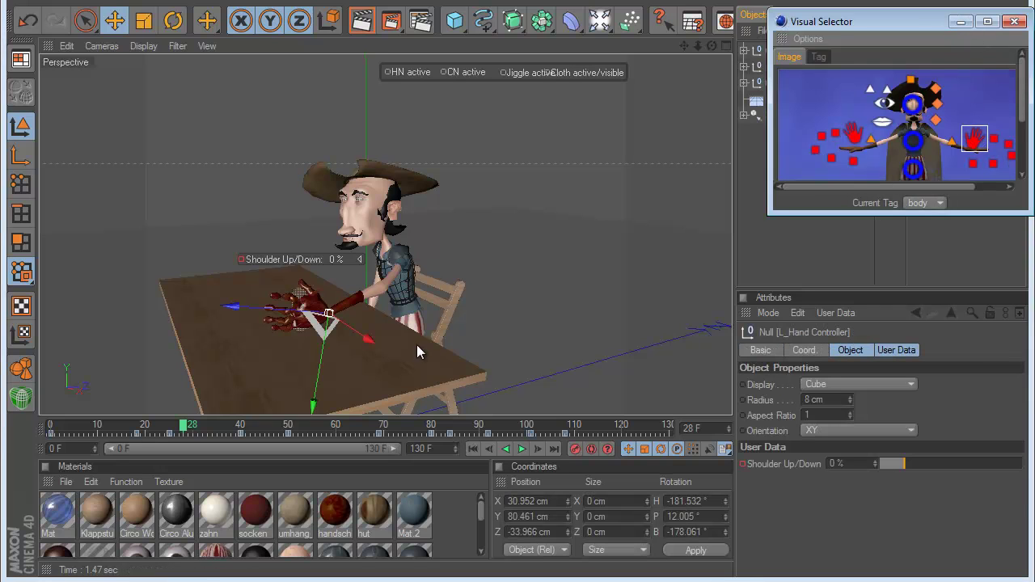
left_click(744, 116)
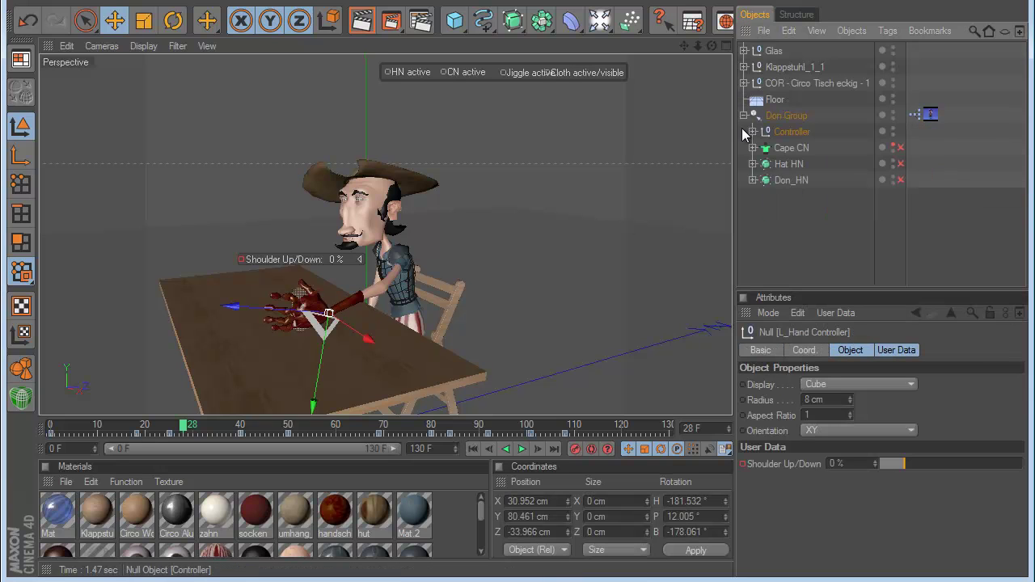
left_click(753, 131)
Step: Add an EasyParent tag to the L_Hand Controller and set the glass's Lathe NURBS as its target
right_click(812, 181)
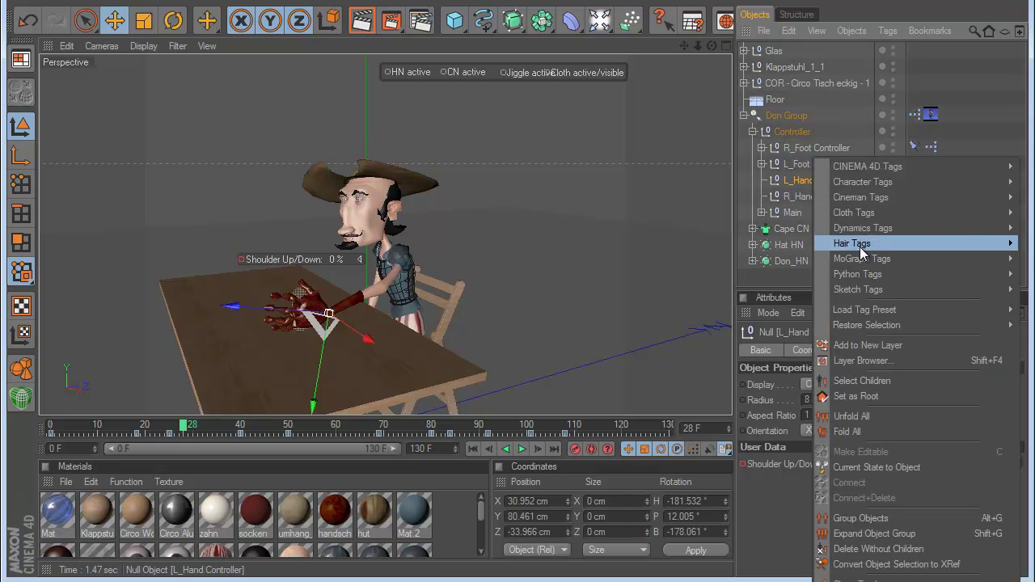
mouse_move(858, 274)
left_click(779, 335)
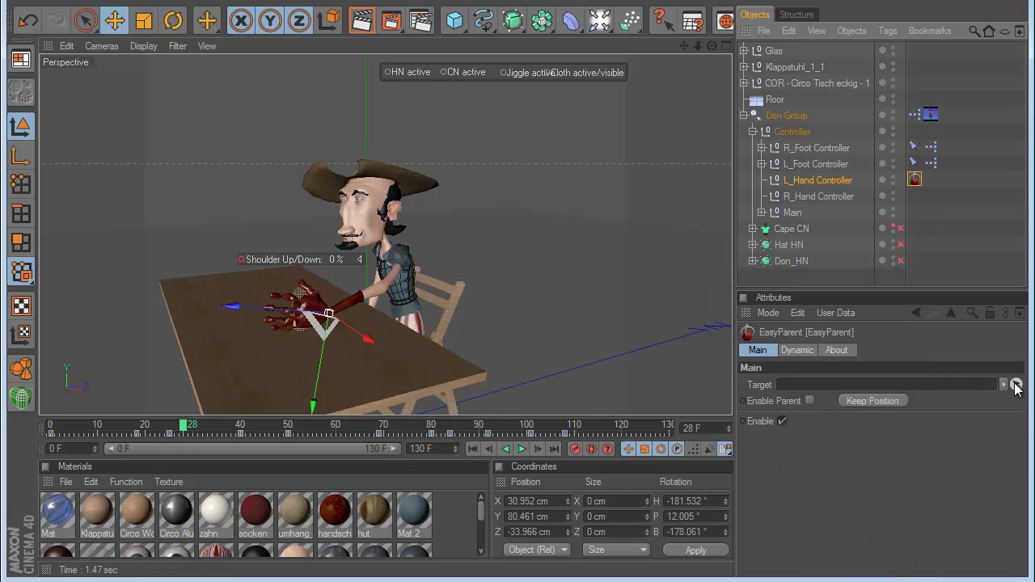
left_click(1016, 385)
left_click(302, 303)
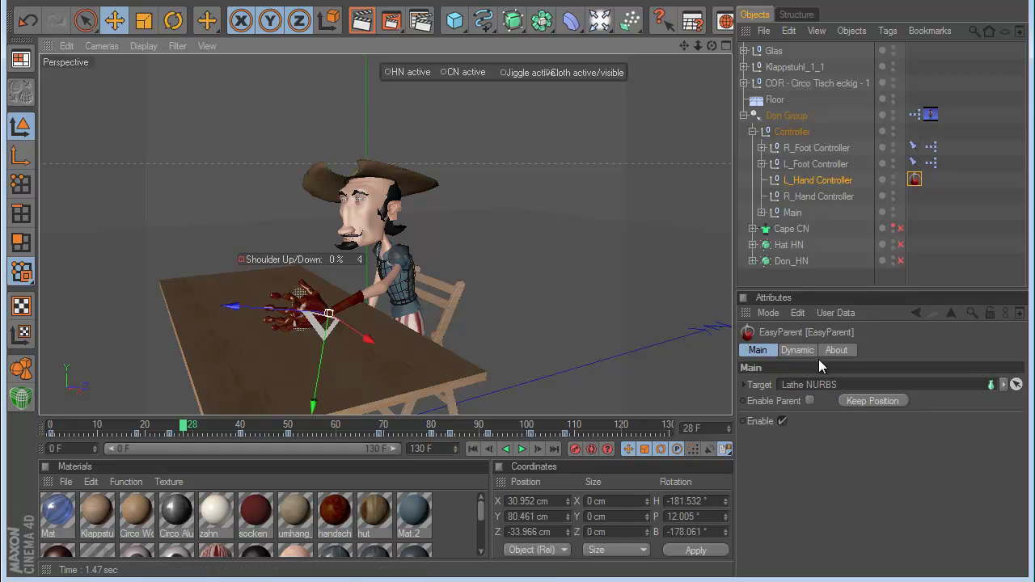
Step: Play the hand animation from frame 0 and advance frame by frame to frame 35 to find the glass grip
left_click(473, 450)
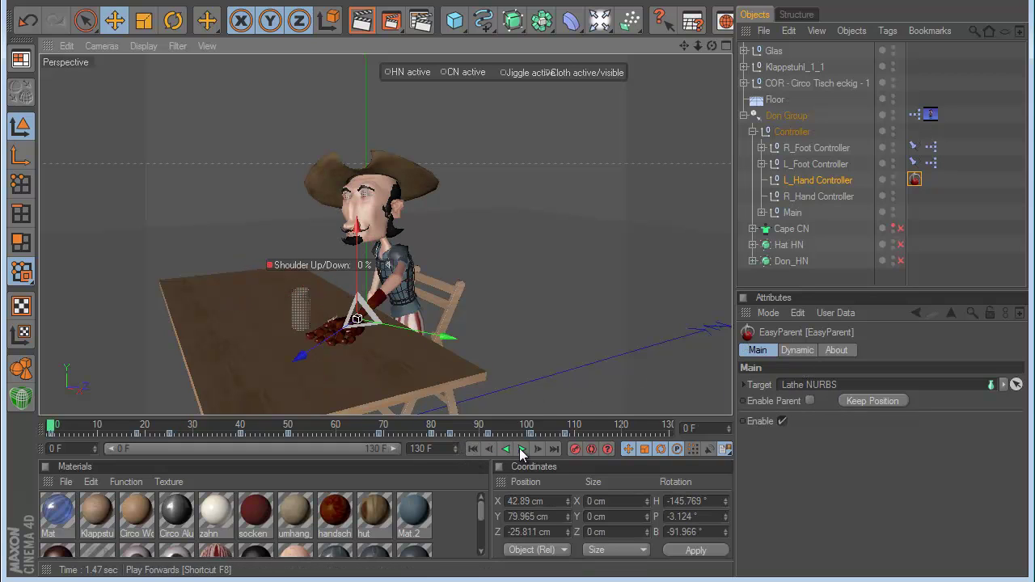
left_click(522, 450)
left_click(523, 450)
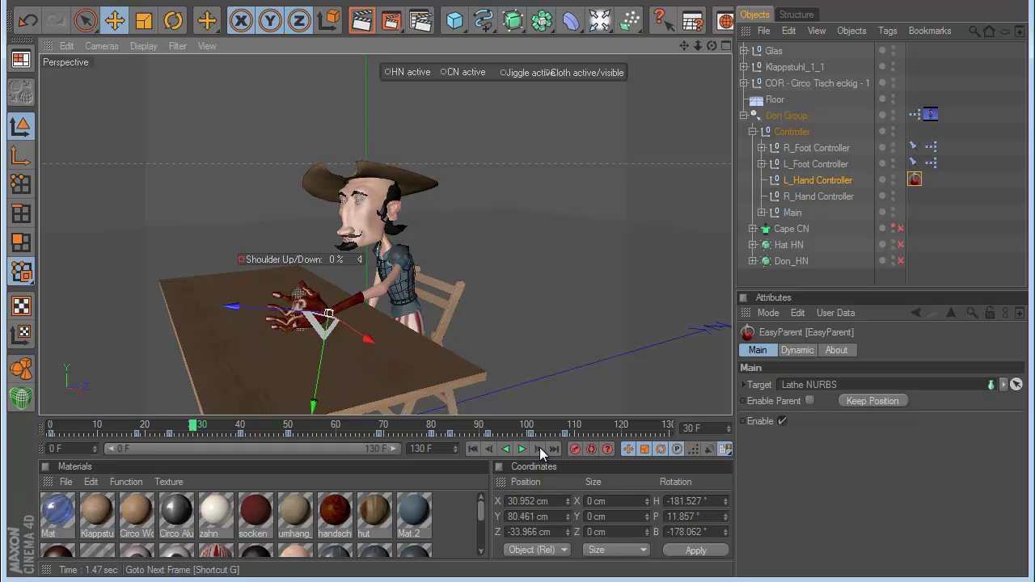
left_click(540, 449)
left_click(540, 449)
left_click(539, 449)
left_click(539, 449)
left_click(539, 449)
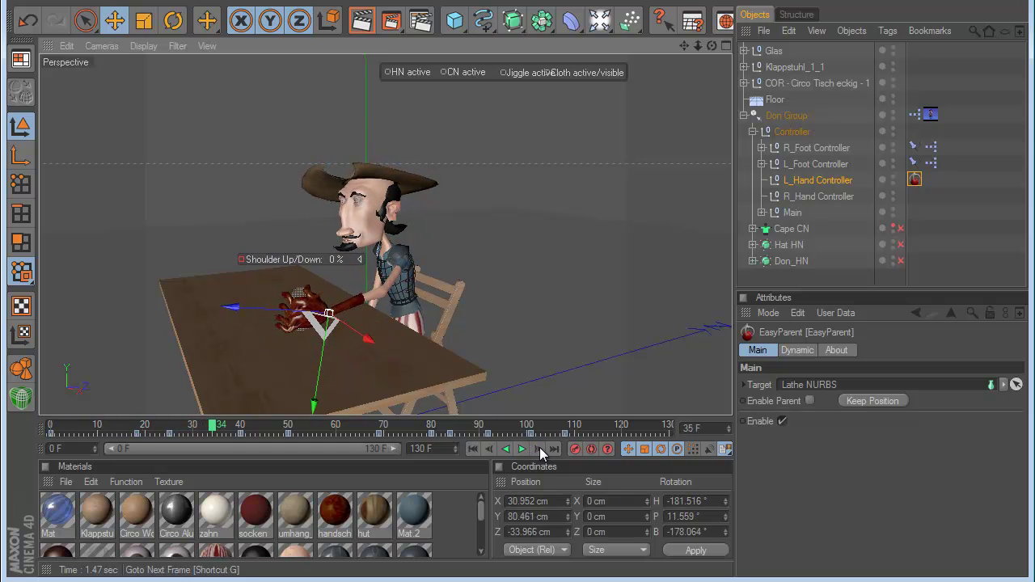
Step: Advance to frame 37 and keyframe the EasyParent tag's Enable Parent option in its off state
left_click(539, 449)
left_click(540, 449)
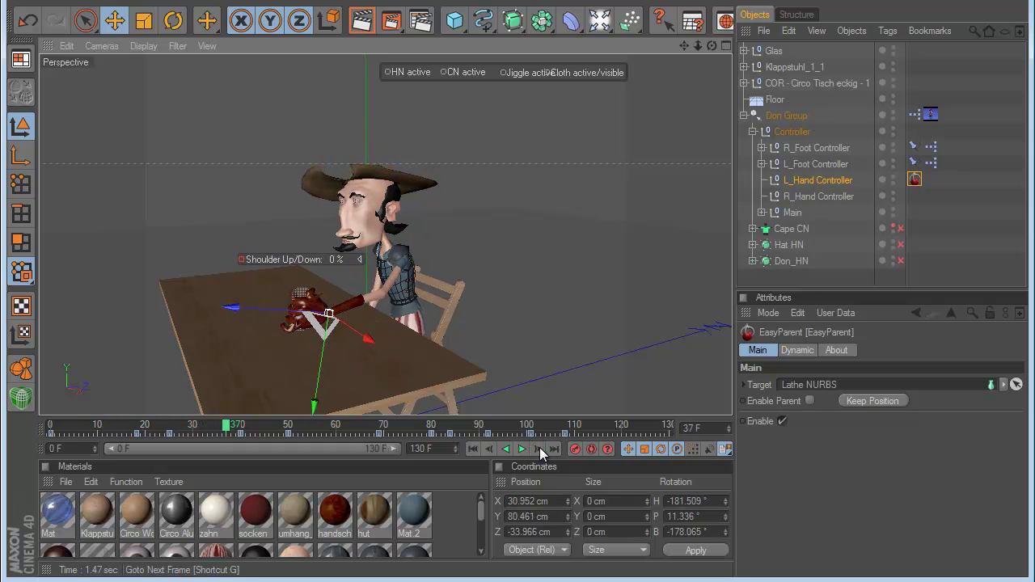
left_click(744, 400, "ctrl")
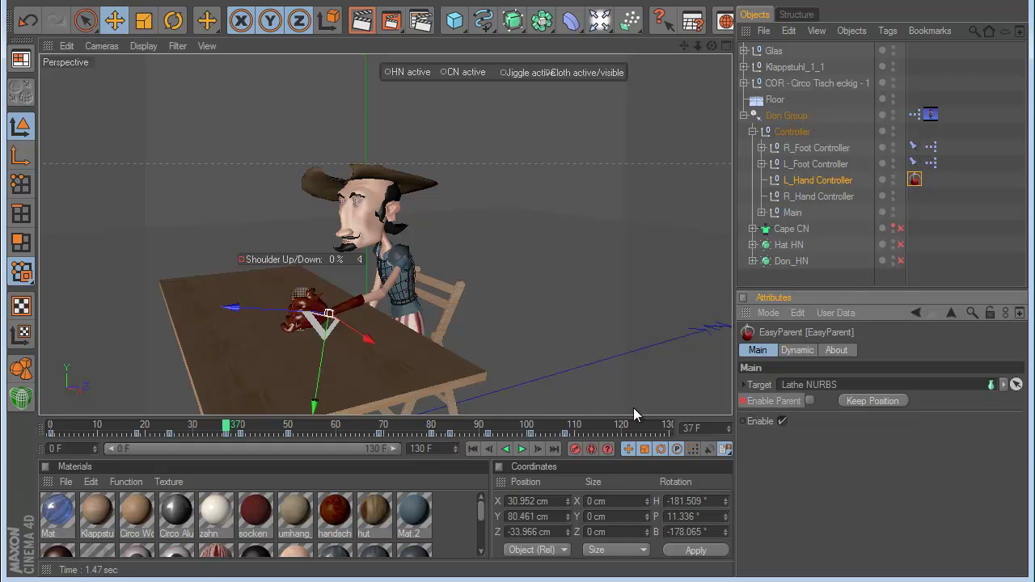
Step: Keyframe Enable Parent as on one frame after the off key, and play the drinking motion through to frame 85
left_click(539, 449)
left_click(522, 449)
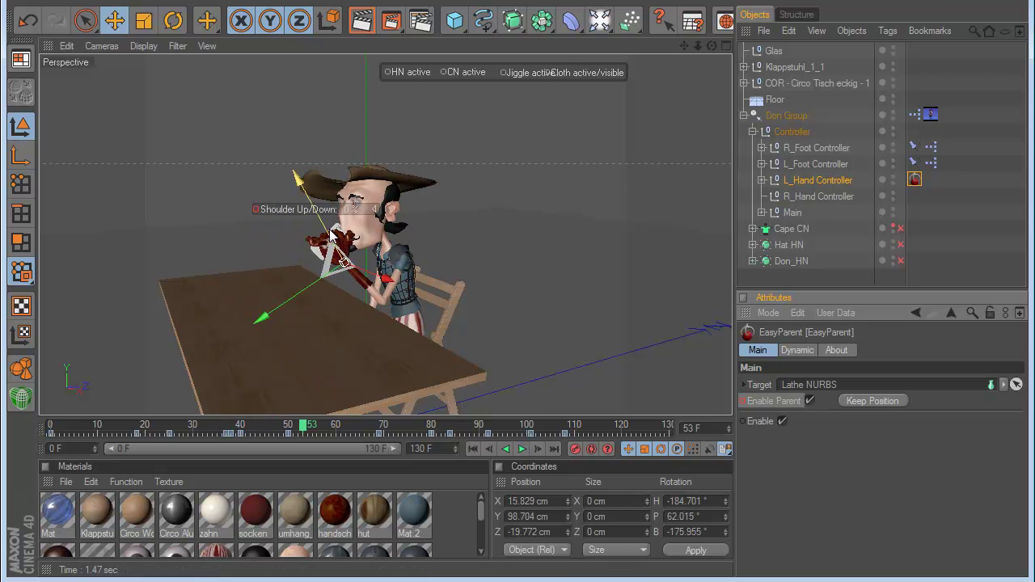
left_click(522, 449)
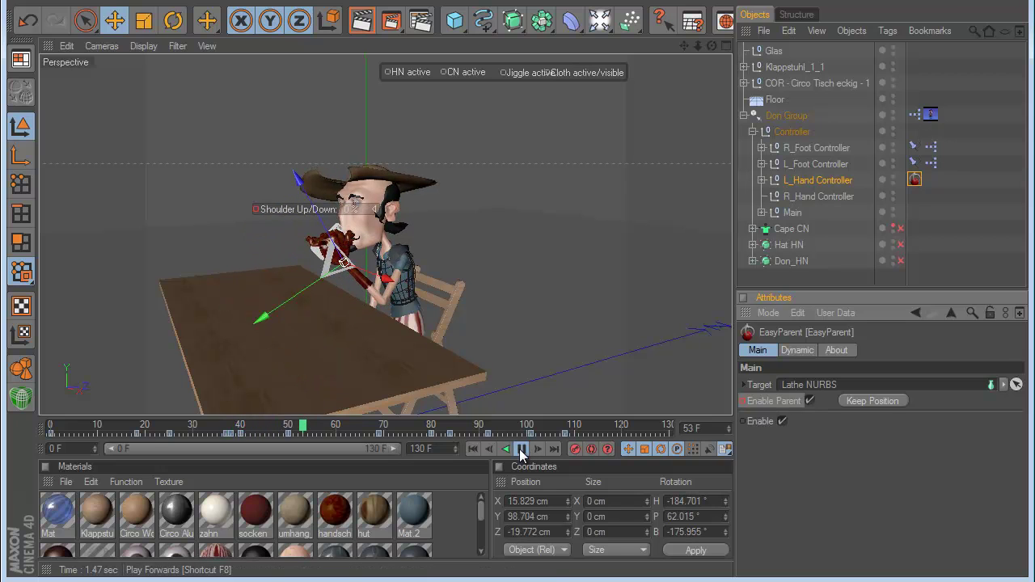
left_click(520, 450)
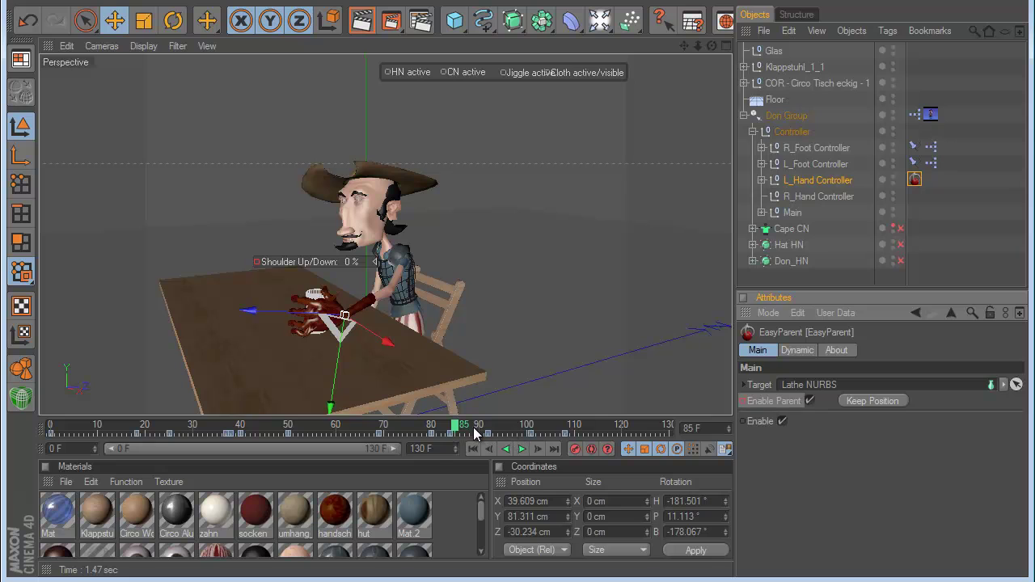
Step: Keyframe Enable Parent as off at frame 80 to release the glass, and play the animation with nothing selected
left_click_drag(475, 435, 431, 428)
left_click(810, 402)
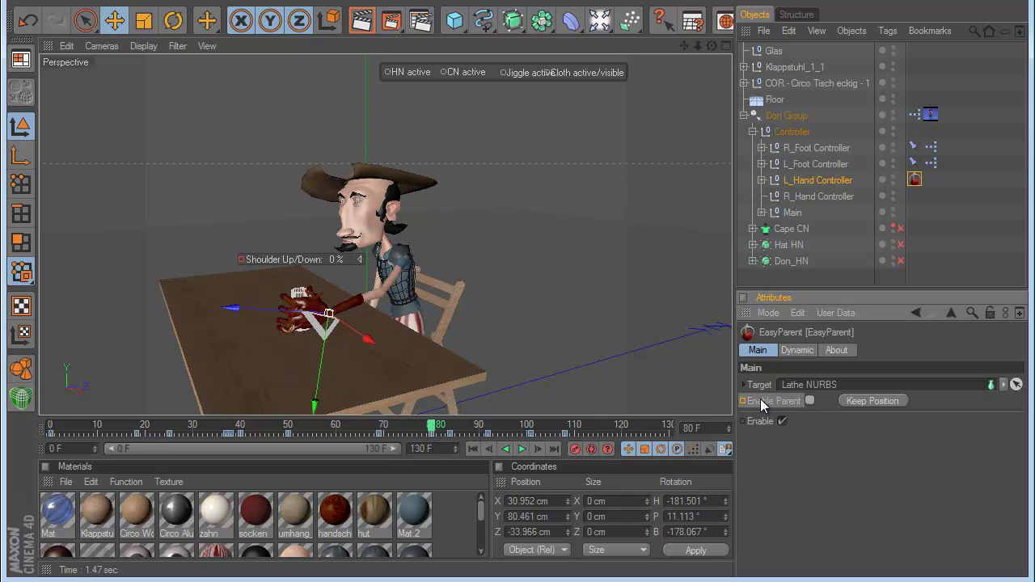
left_click(522, 449)
left_click(938, 239)
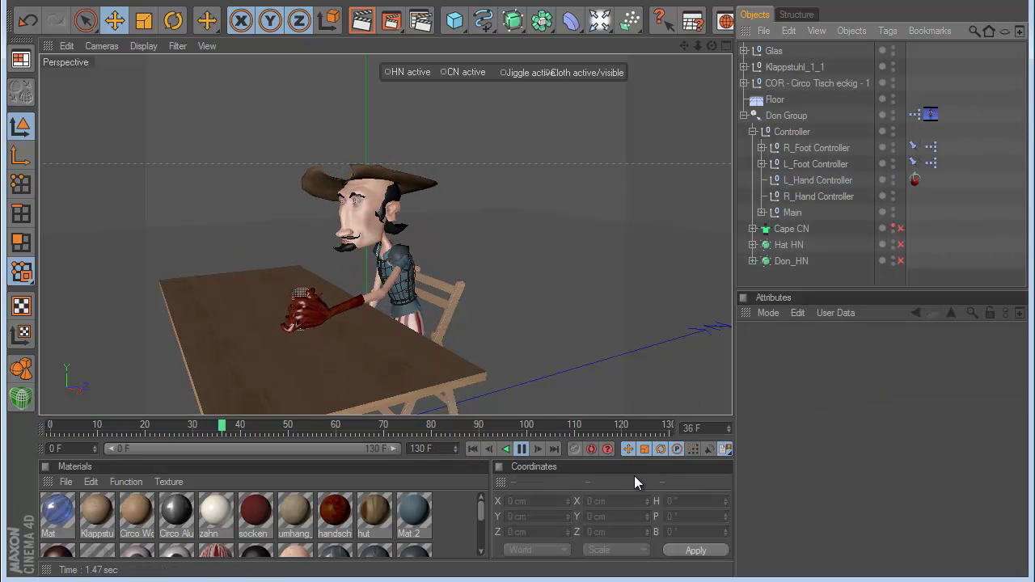